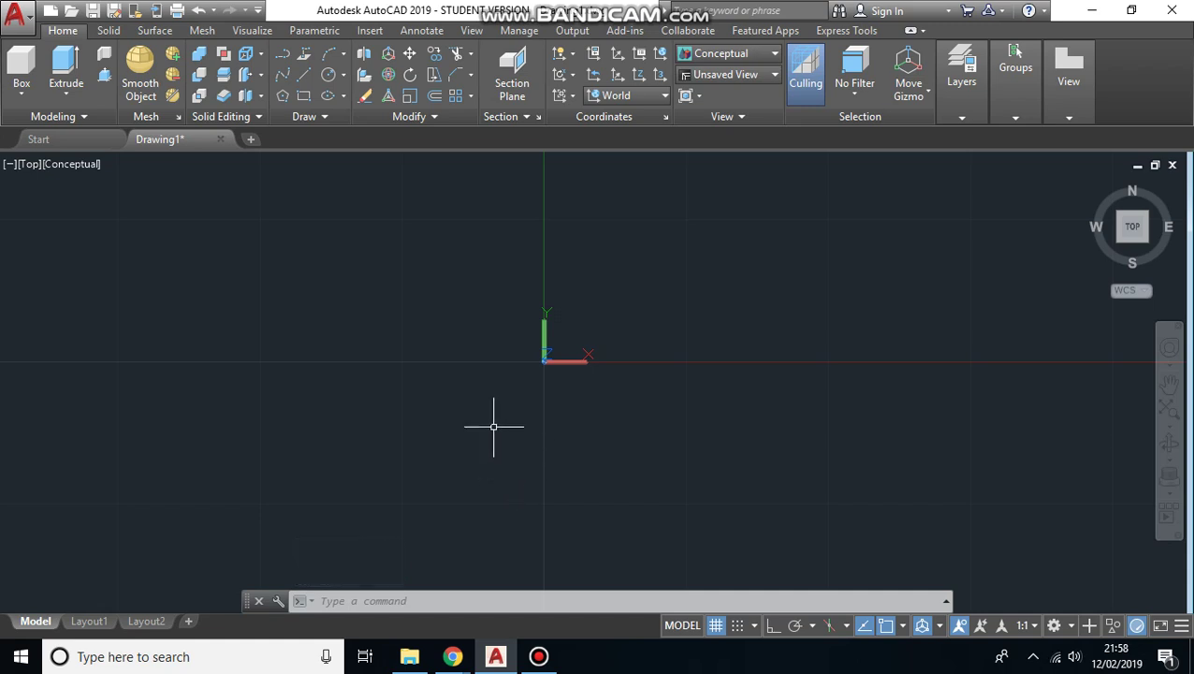
# Start a helix with its base centre at 0,0 and a base radius of 5.
pyautogui.click(323, 117)
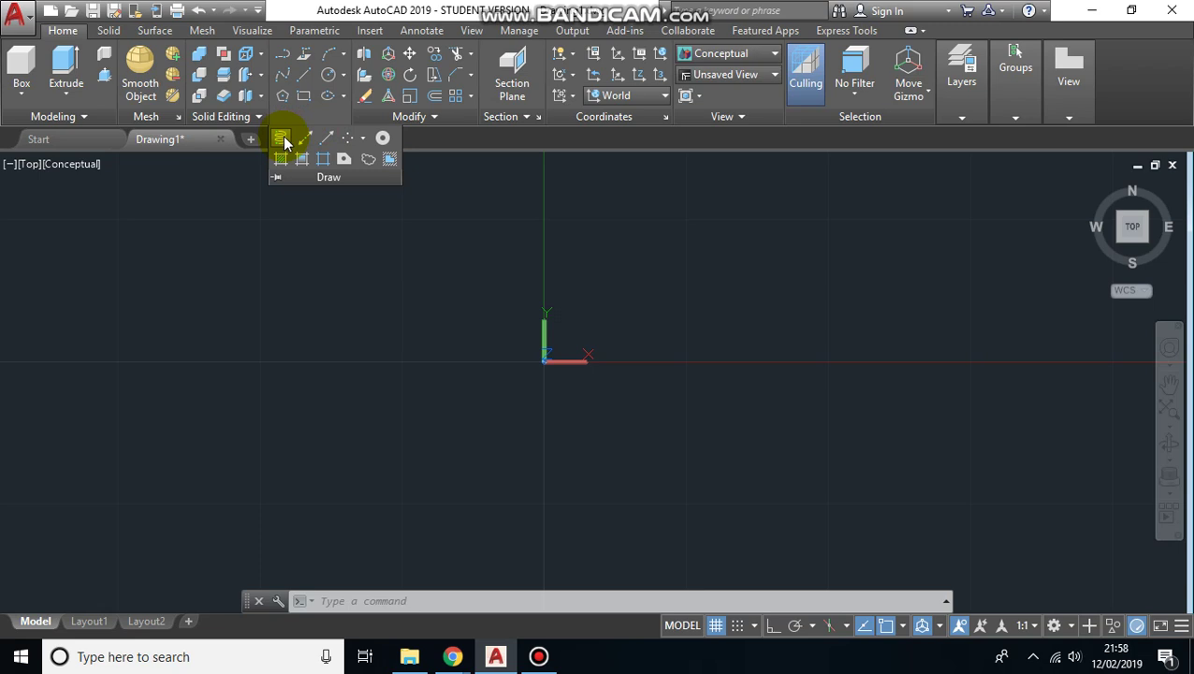
pyautogui.click(283, 140)
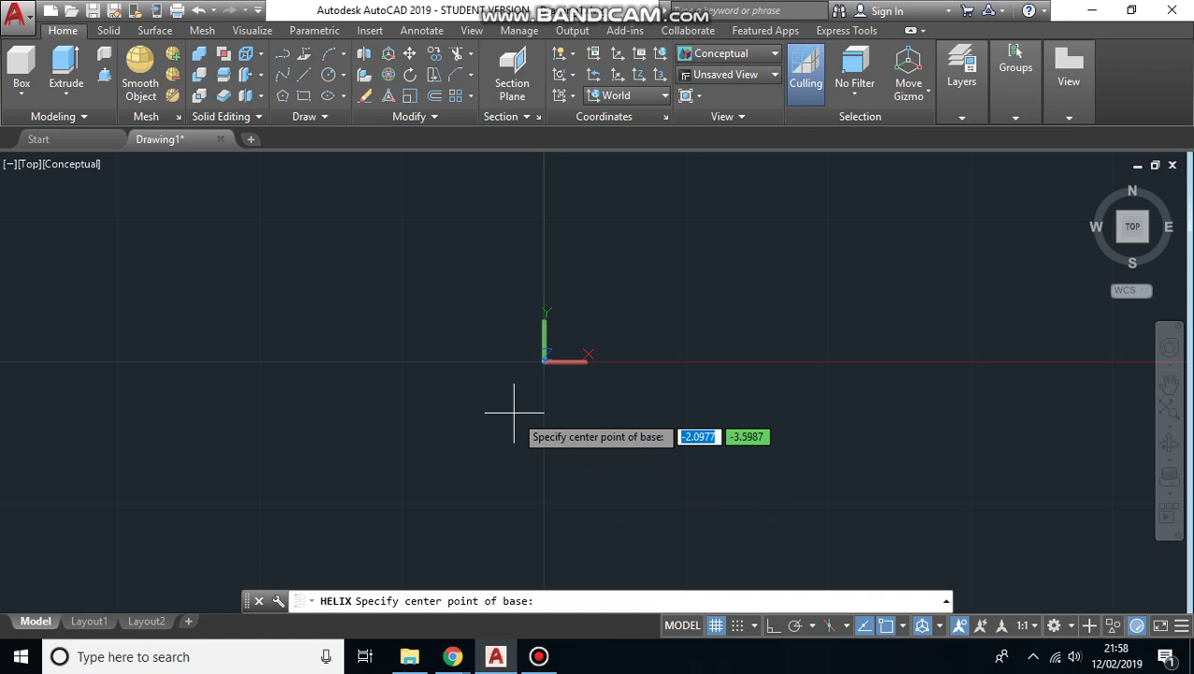
pyautogui.write('0')
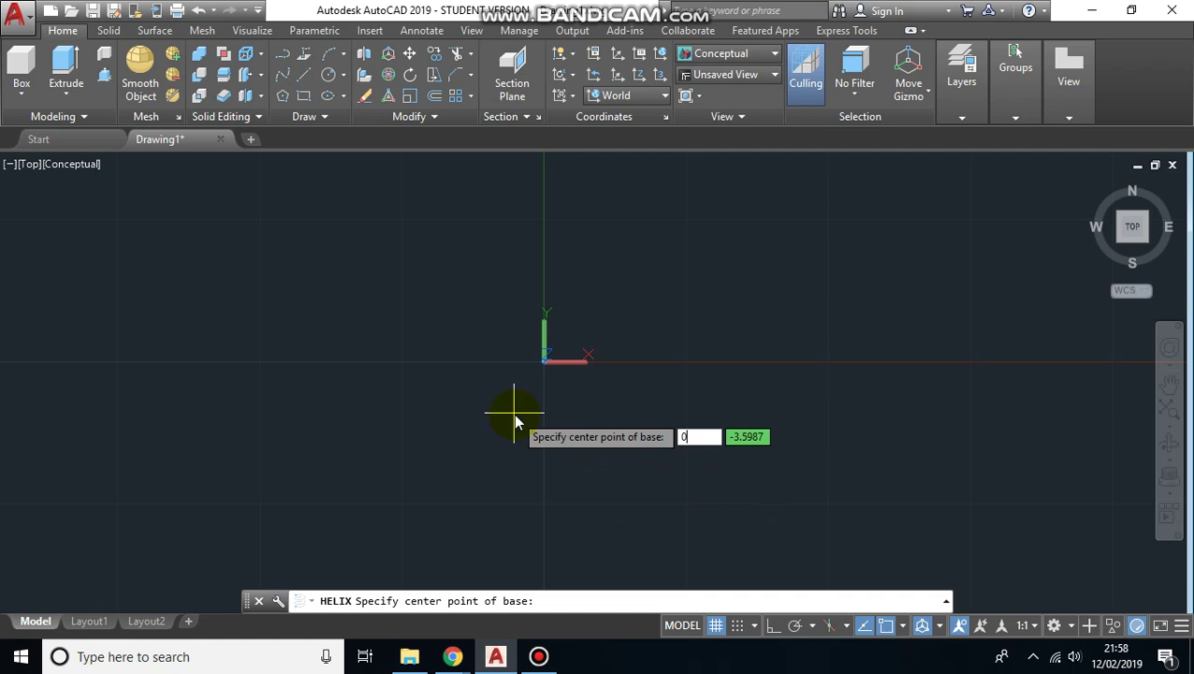
pyautogui.press('Tab')
pyautogui.write('0')
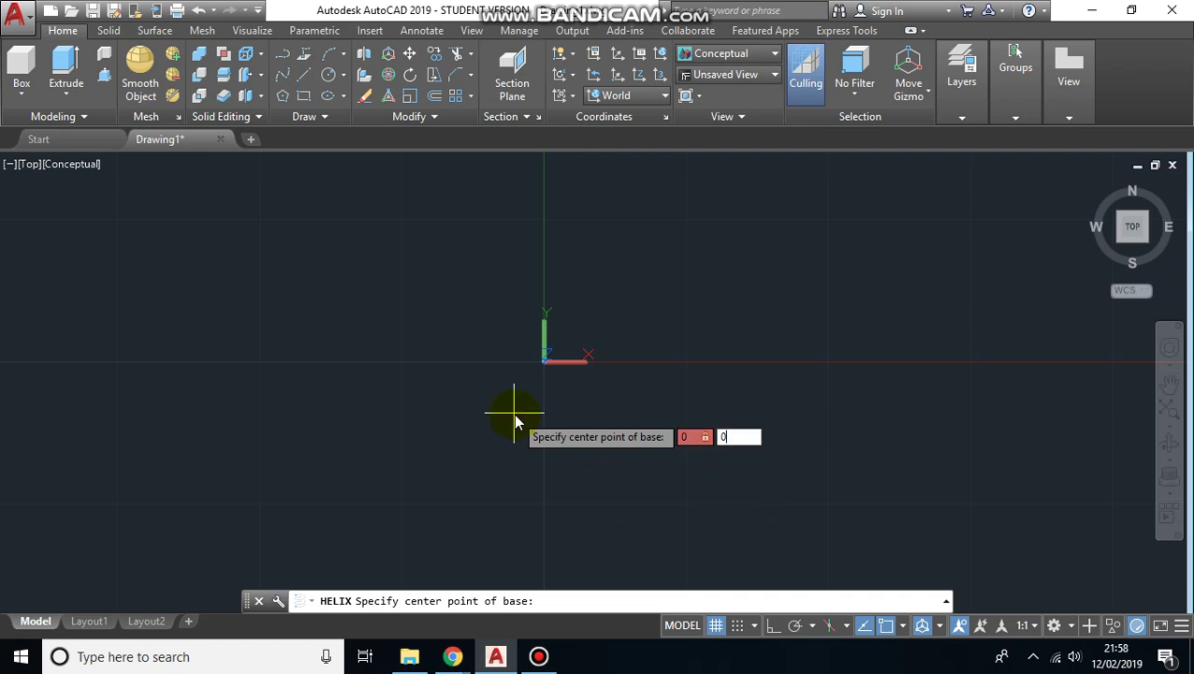
pyautogui.press('Return')
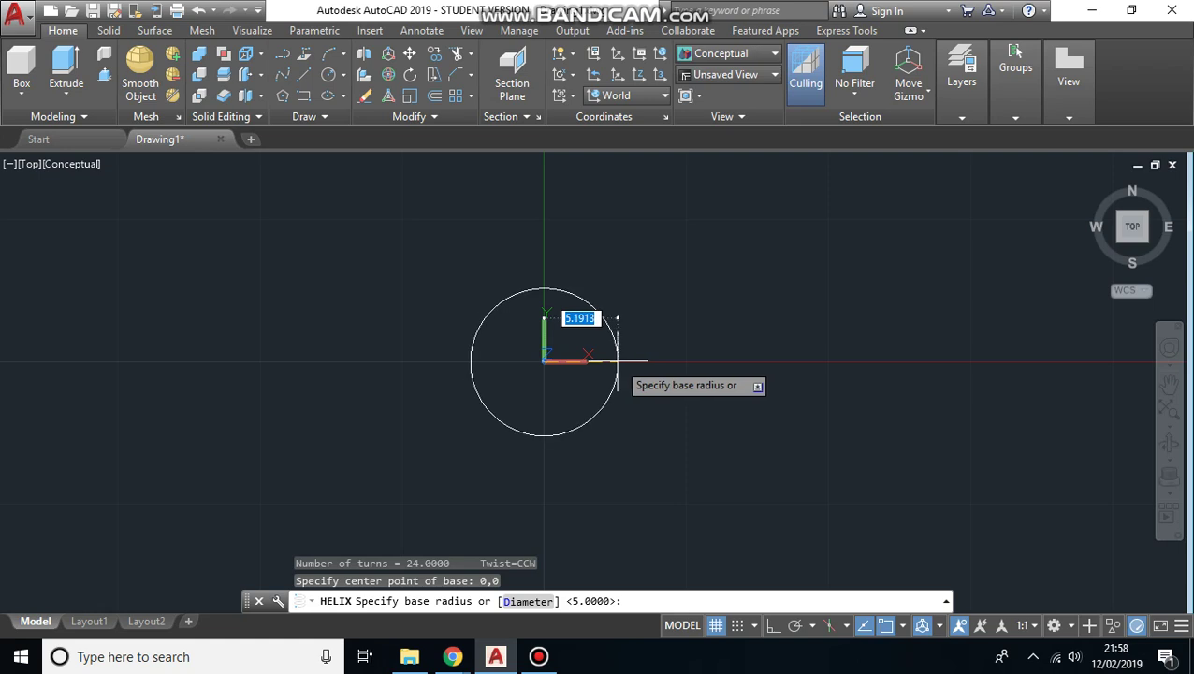
pyautogui.write('5')
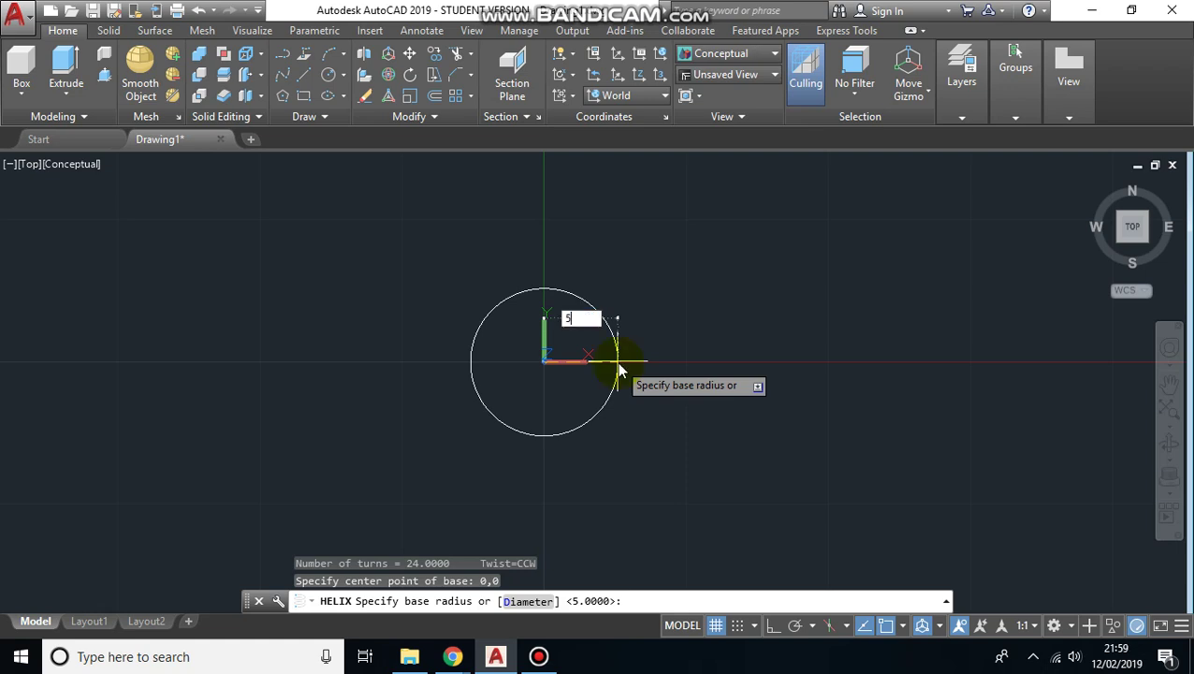
pyautogui.press('Return')
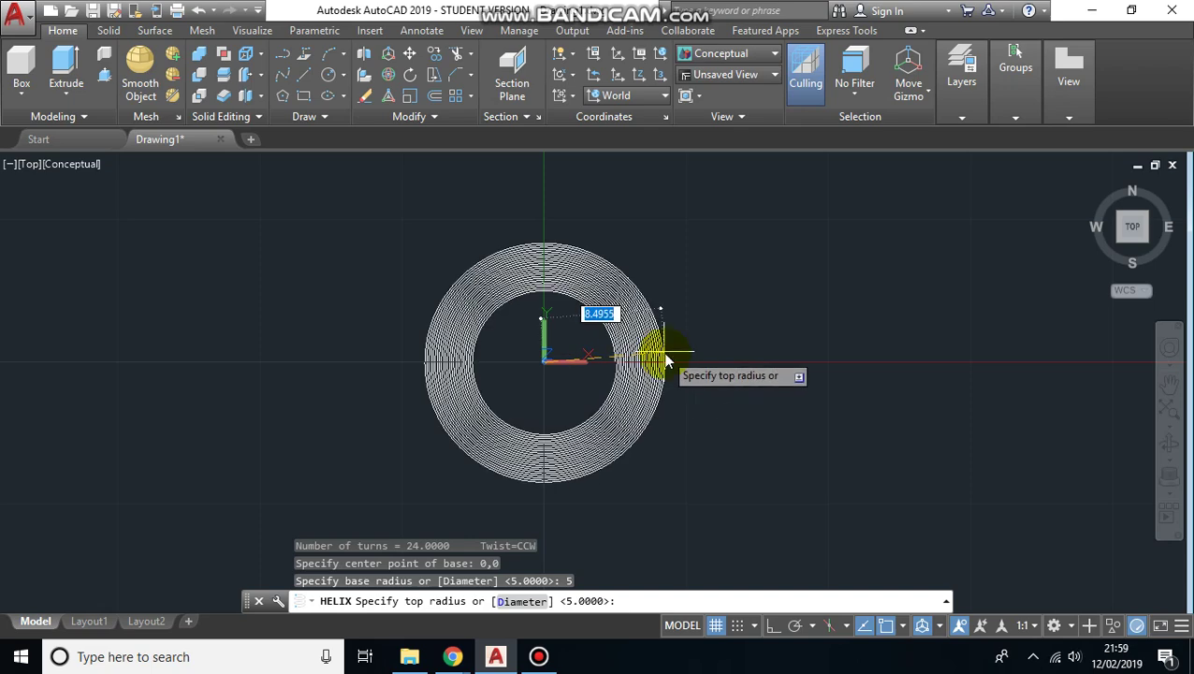
# Give the helix a top radius of 5 and 1.25 between turns.
pyautogui.write('5')
pyautogui.click(666, 359)
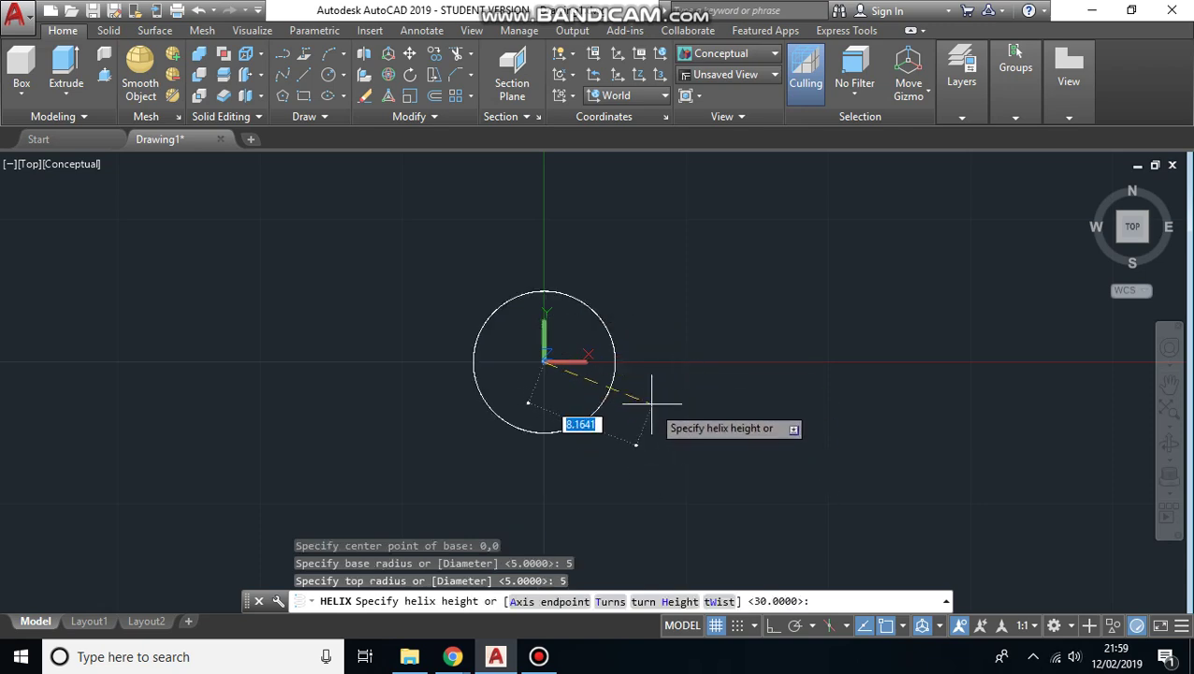
pyautogui.click(661, 603)
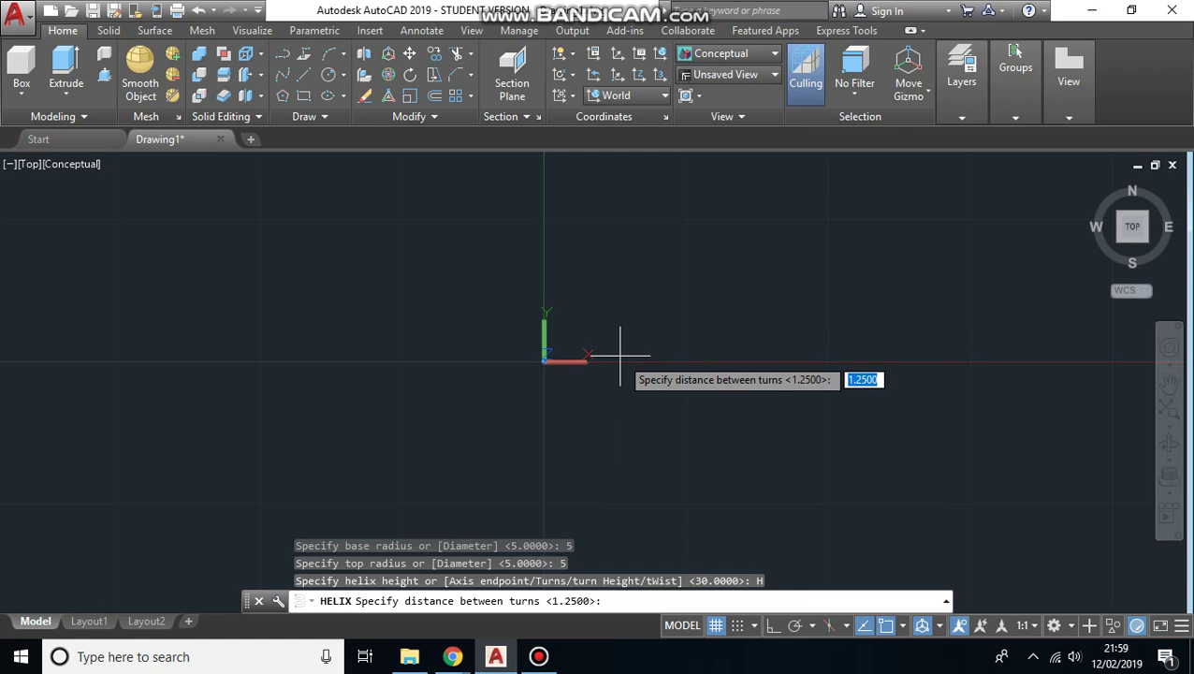
pyautogui.write('1.')
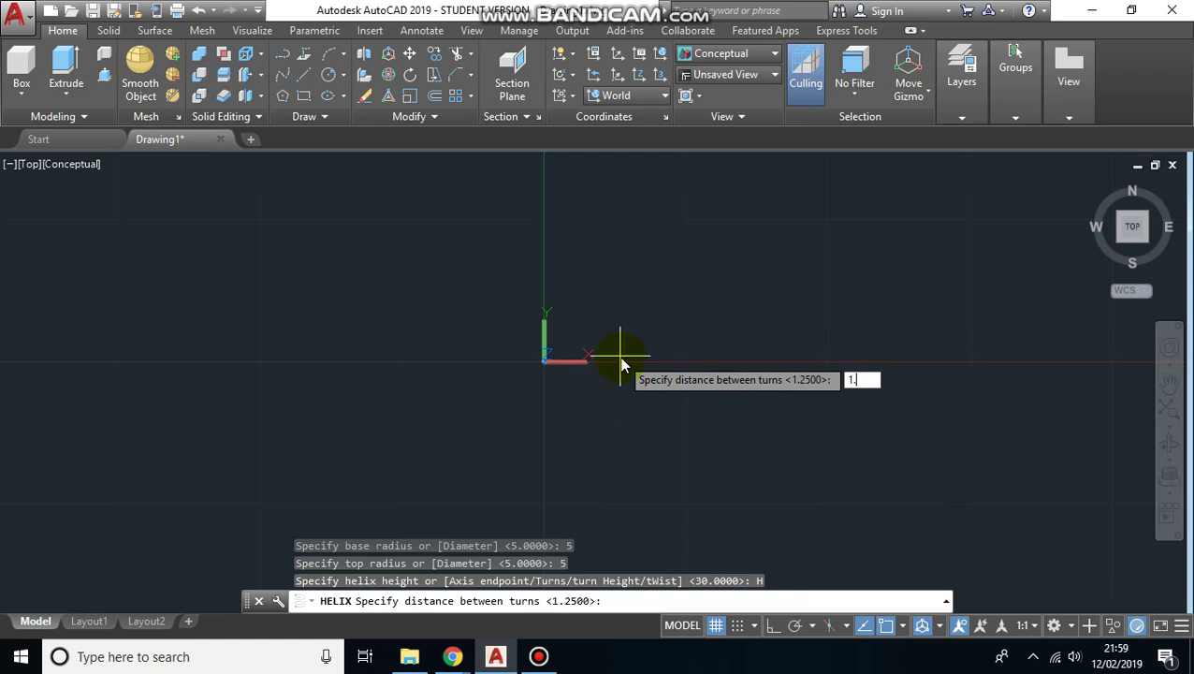
pyautogui.write('25')
pyautogui.press('Return')
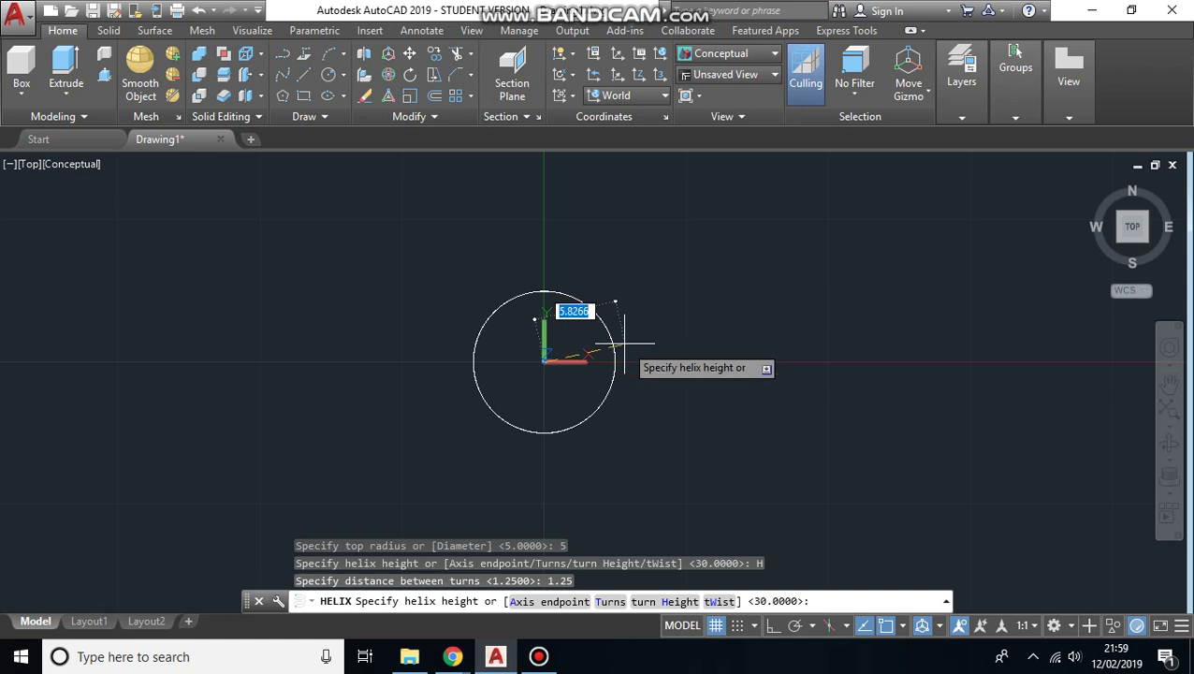
# Orbit to check the coils, then set the helix height to 30.
pyautogui.keyDown('shift'); pyautogui.moveTo(640, 405); pyautogui.dragTo(696, 304, button='middle'); pyautogui.keyUp('shift')
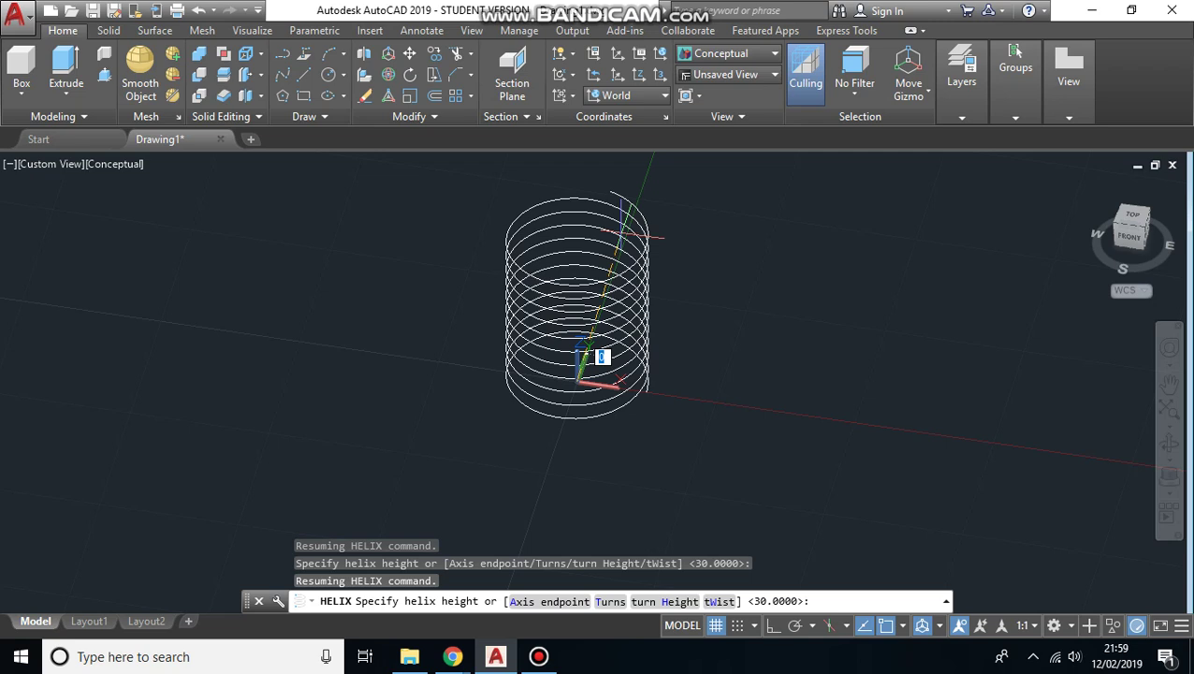
pyautogui.click(624, 239)
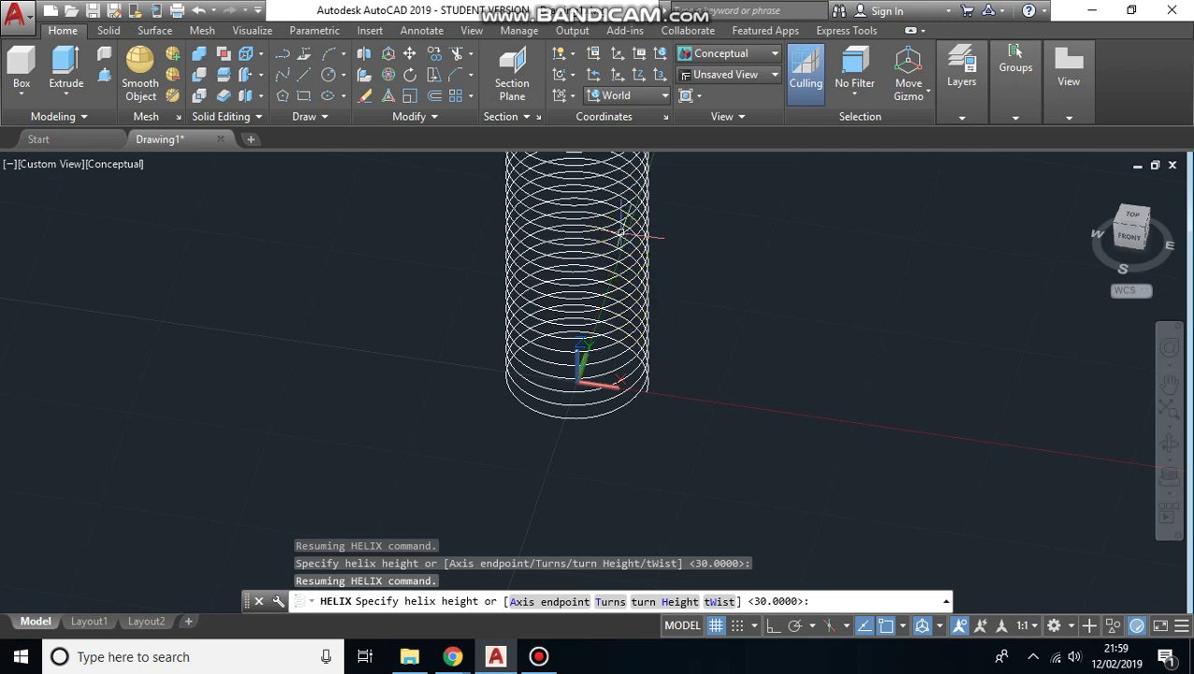
pyautogui.write('30')
pyautogui.press('Return')
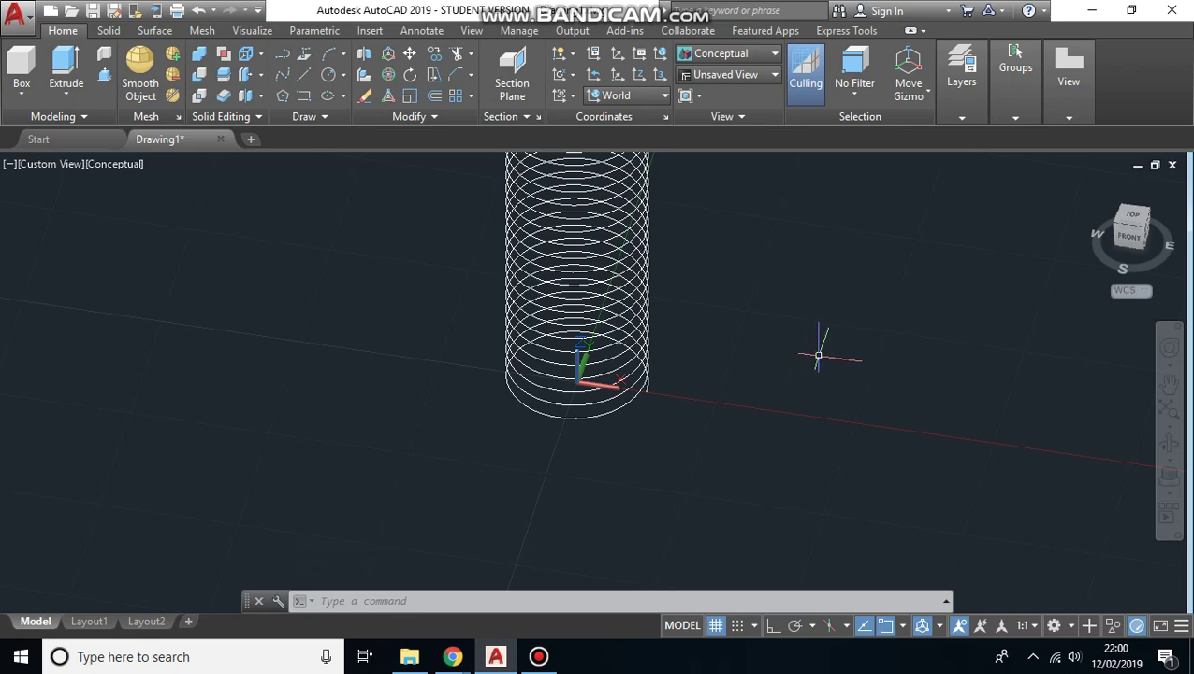
# Create a Z-axis-vector UCS with origin at the helix base and +Z pointing horizontally, Ortho on.
pyautogui.keyDown('shift'); pyautogui.moveTo(833, 355); pyautogui.dragTo(693, 312, button='middle'); pyautogui.keyUp('shift')
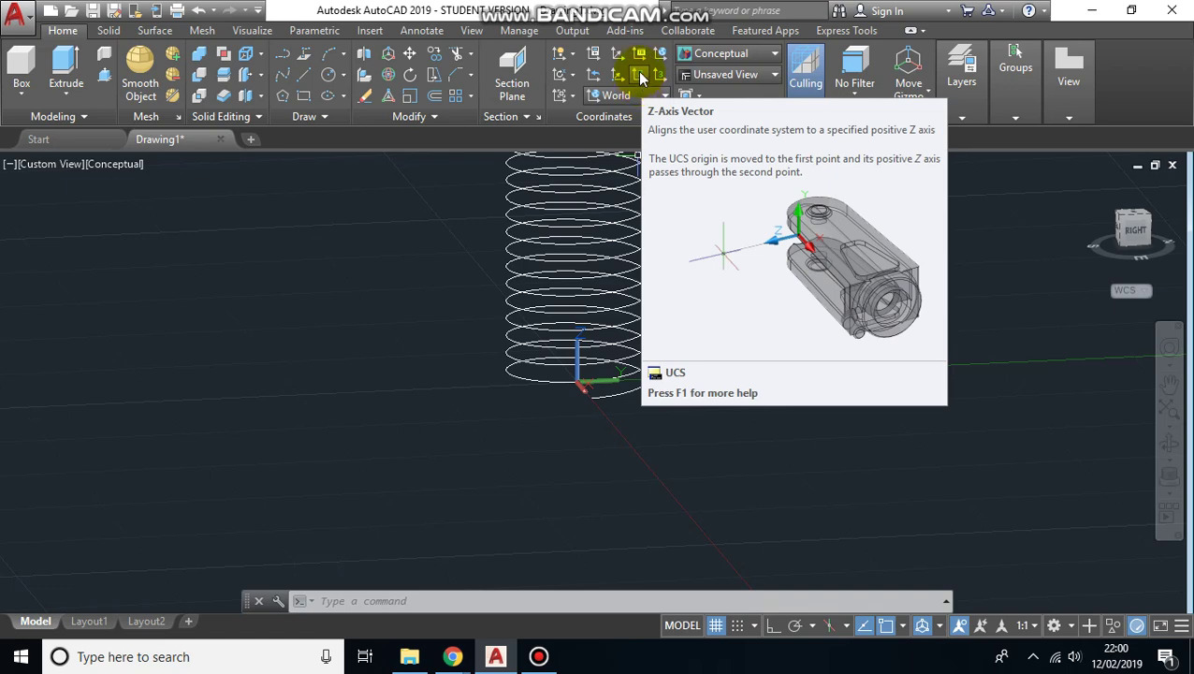
pyautogui.click(642, 79)
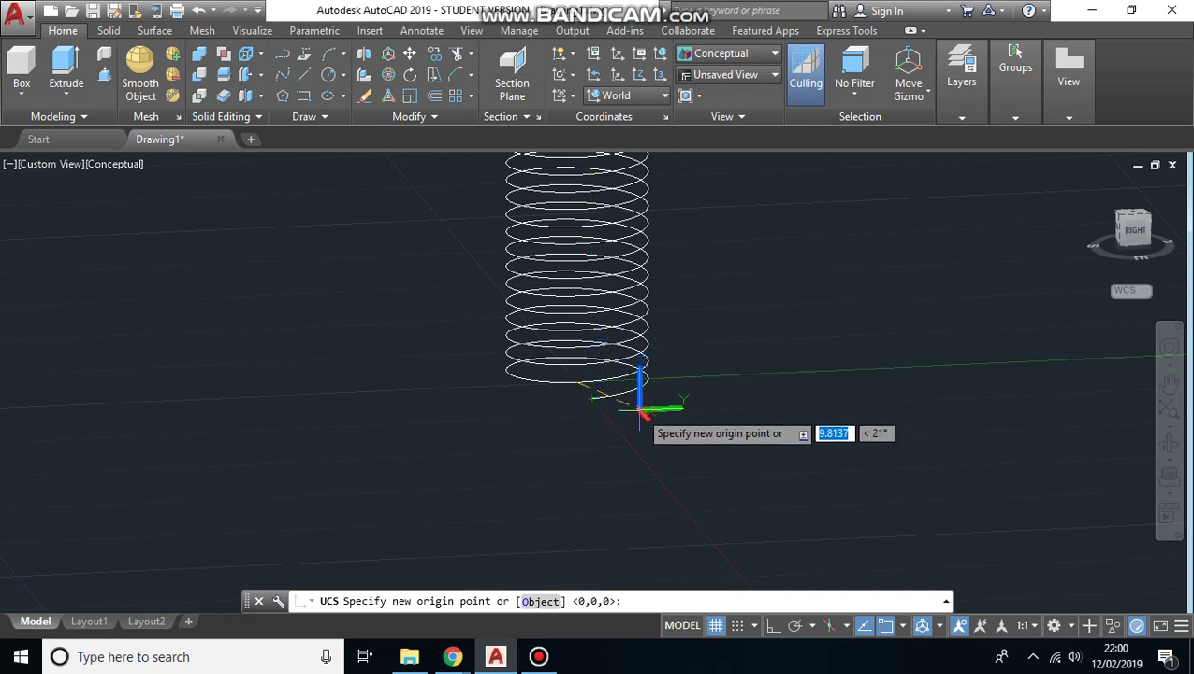
pyautogui.click(591, 400)
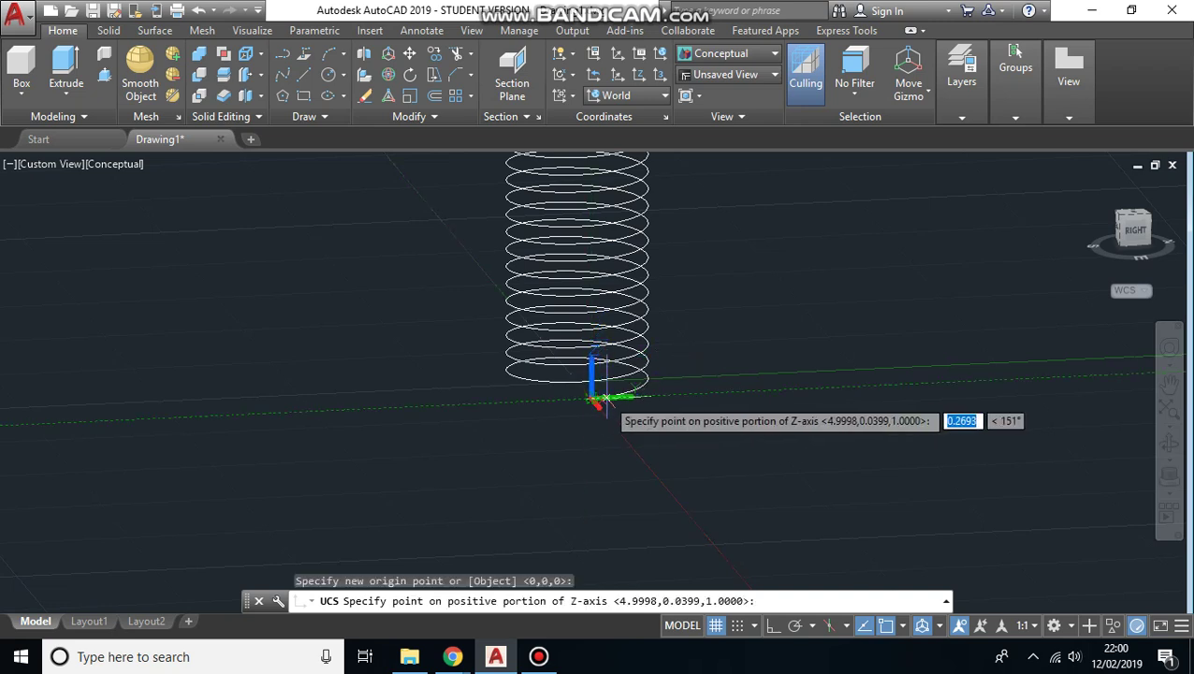
pyautogui.click(773, 627)
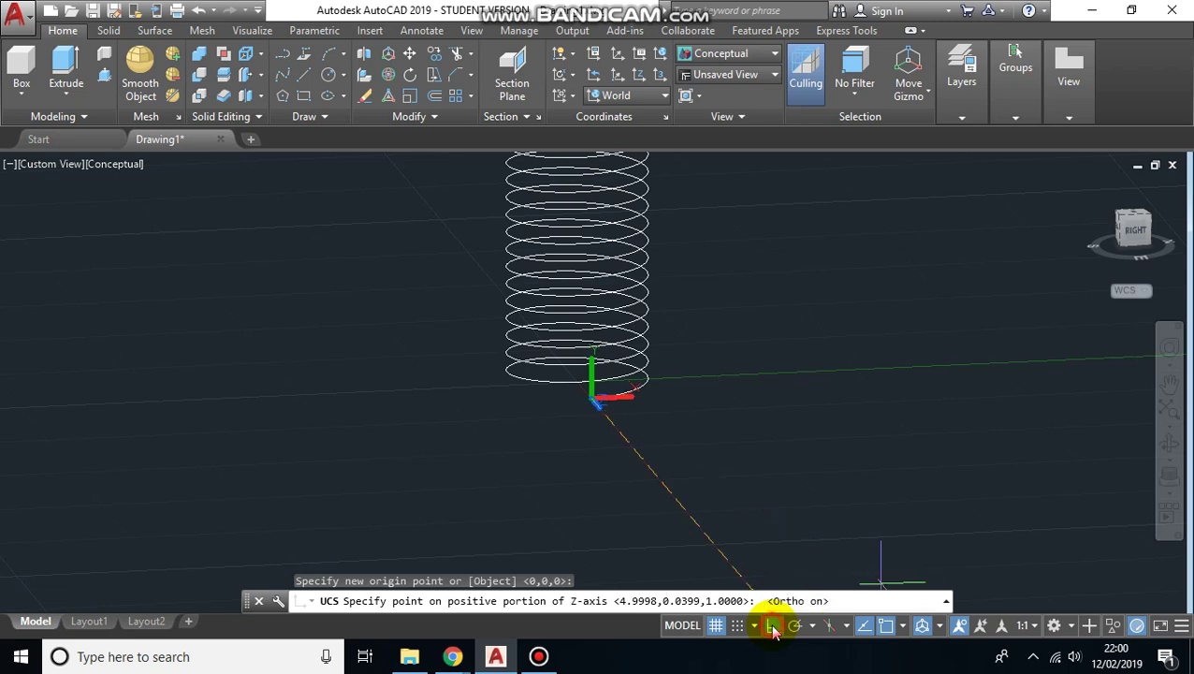
pyautogui.click(846, 385)
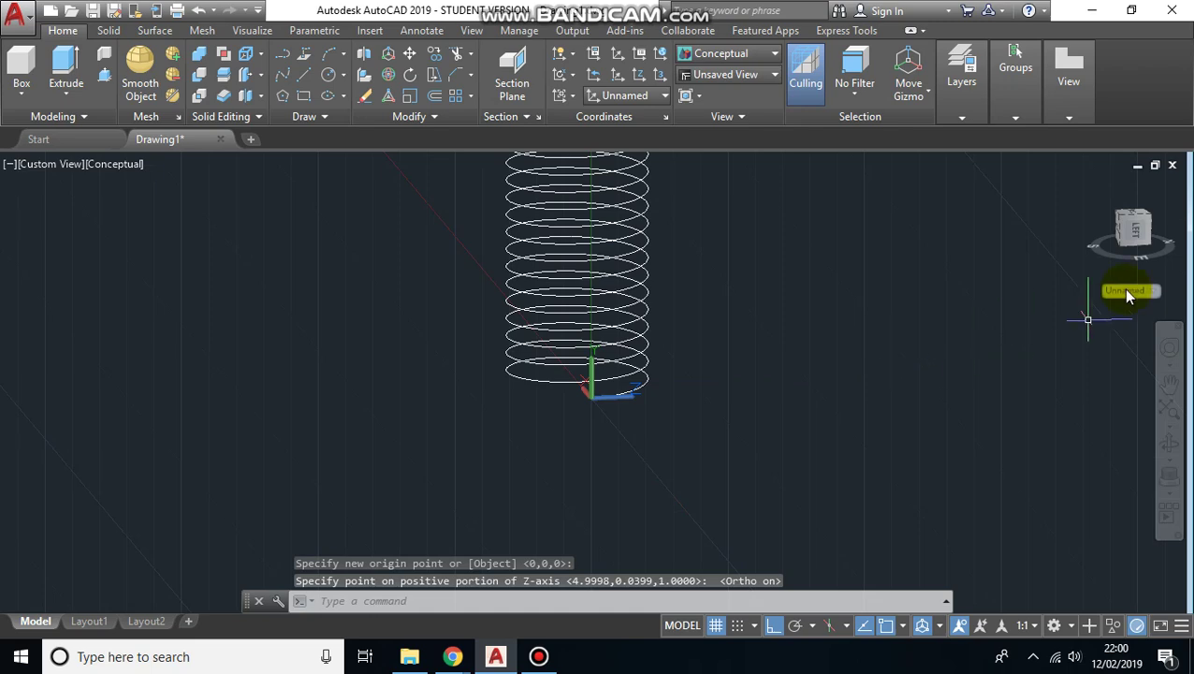
# Switch to the front view, then pan and zoom in on the helix base.
pyautogui.click(1119, 228)
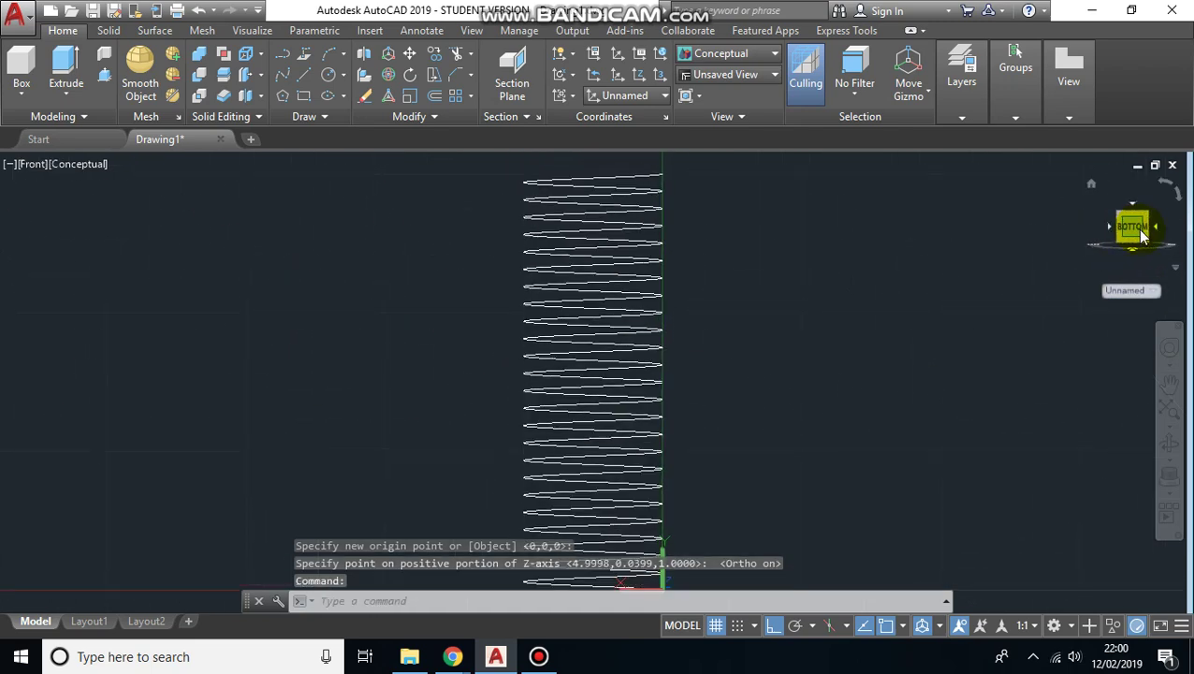
pyautogui.moveTo(826, 413); pyautogui.dragTo(846, 235, button='middle')
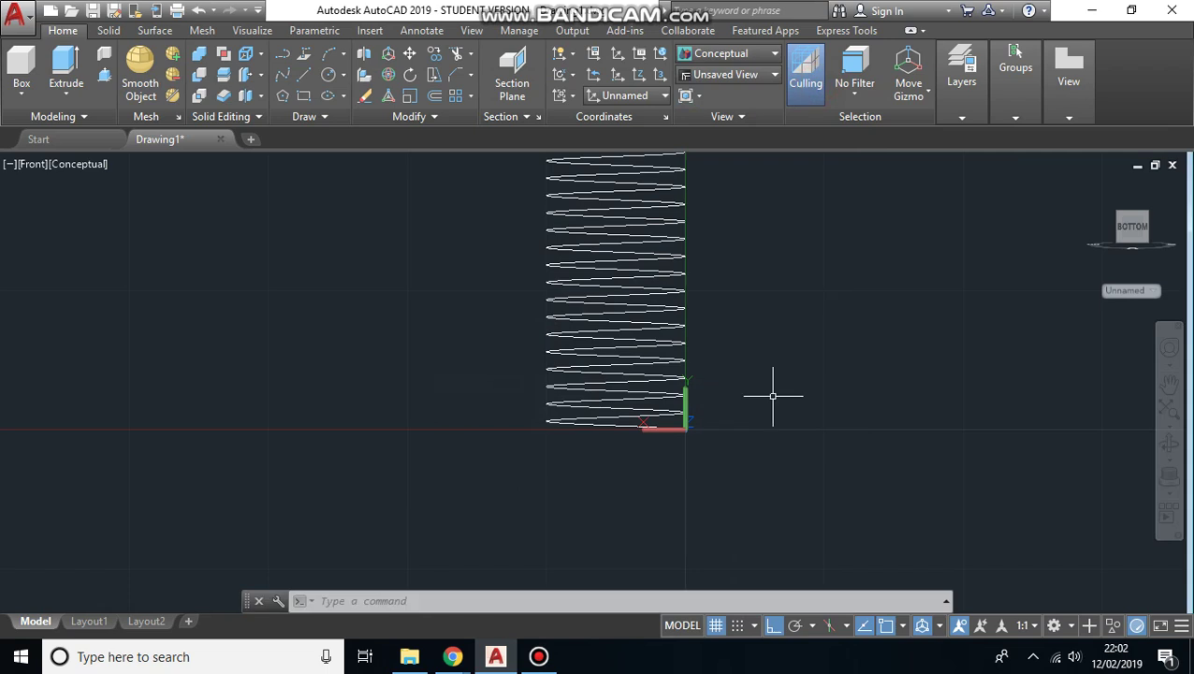
pyautogui.scroll(5, 704, 469)
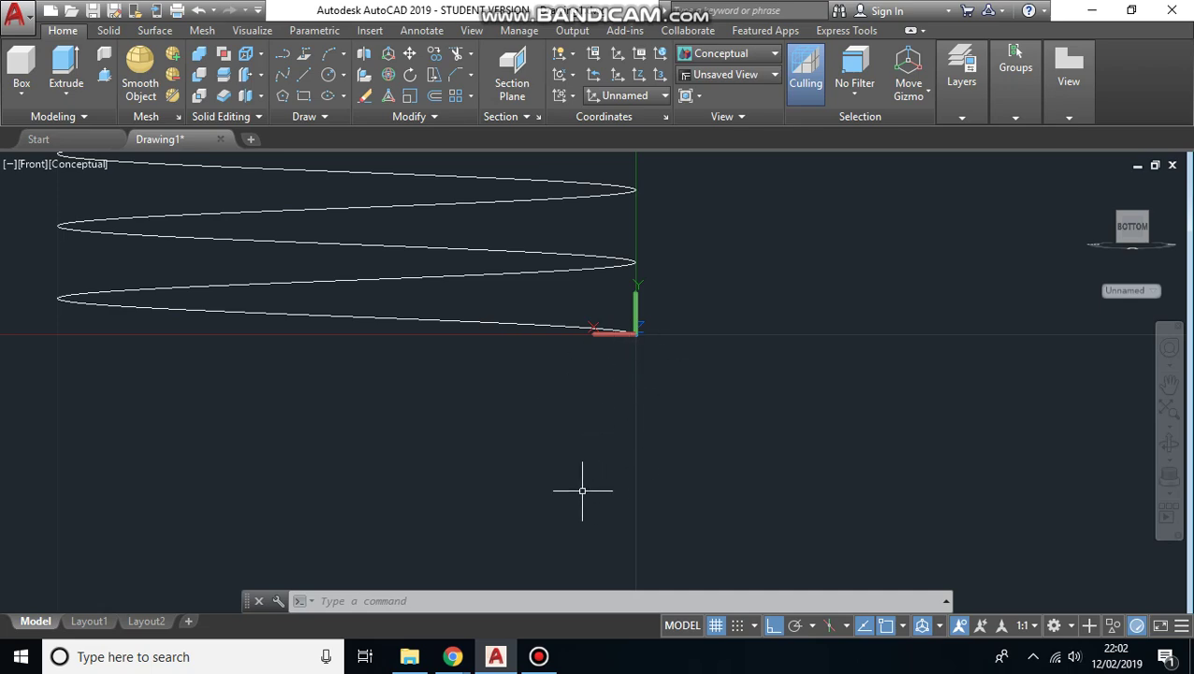
pyautogui.click(498, 658)
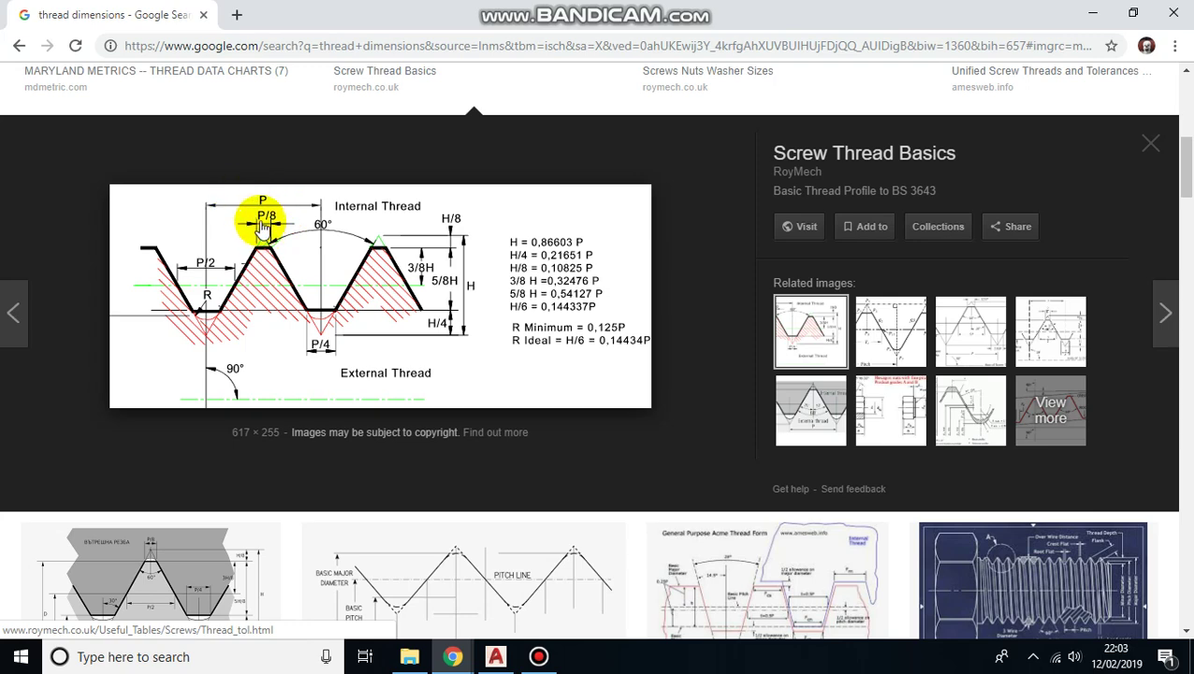
pyautogui.click(496, 658)
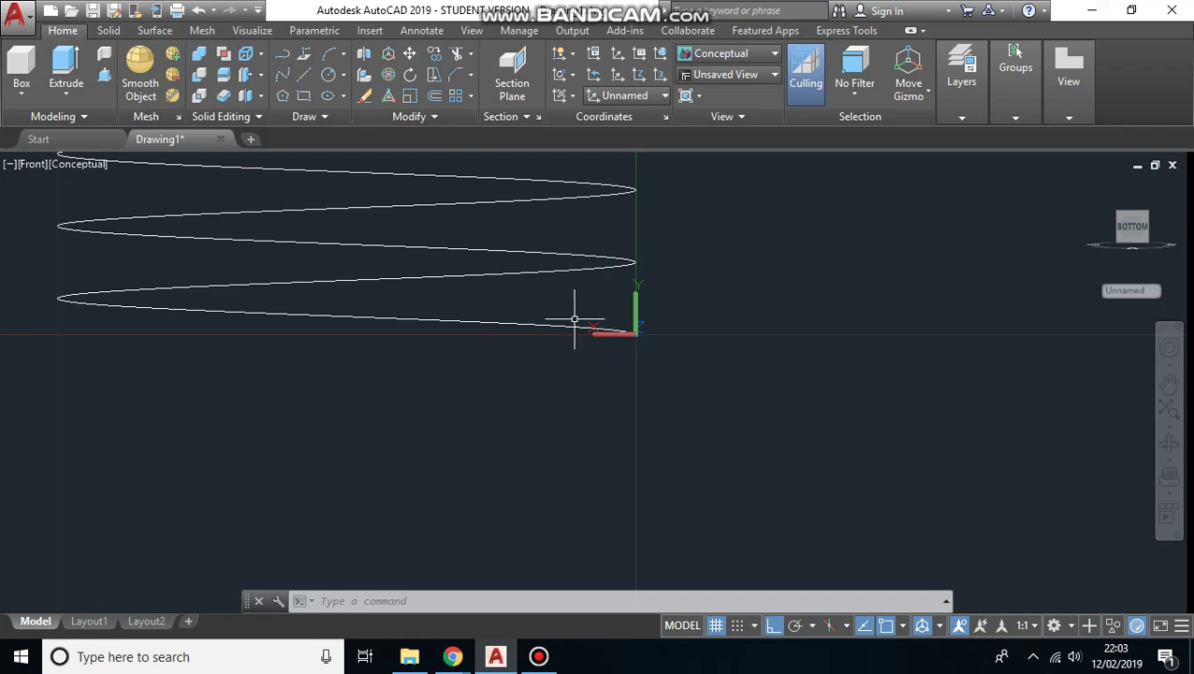
# Draw a 1.094-long vertical line straight down from the helix start point.
pyautogui.click(303, 80)
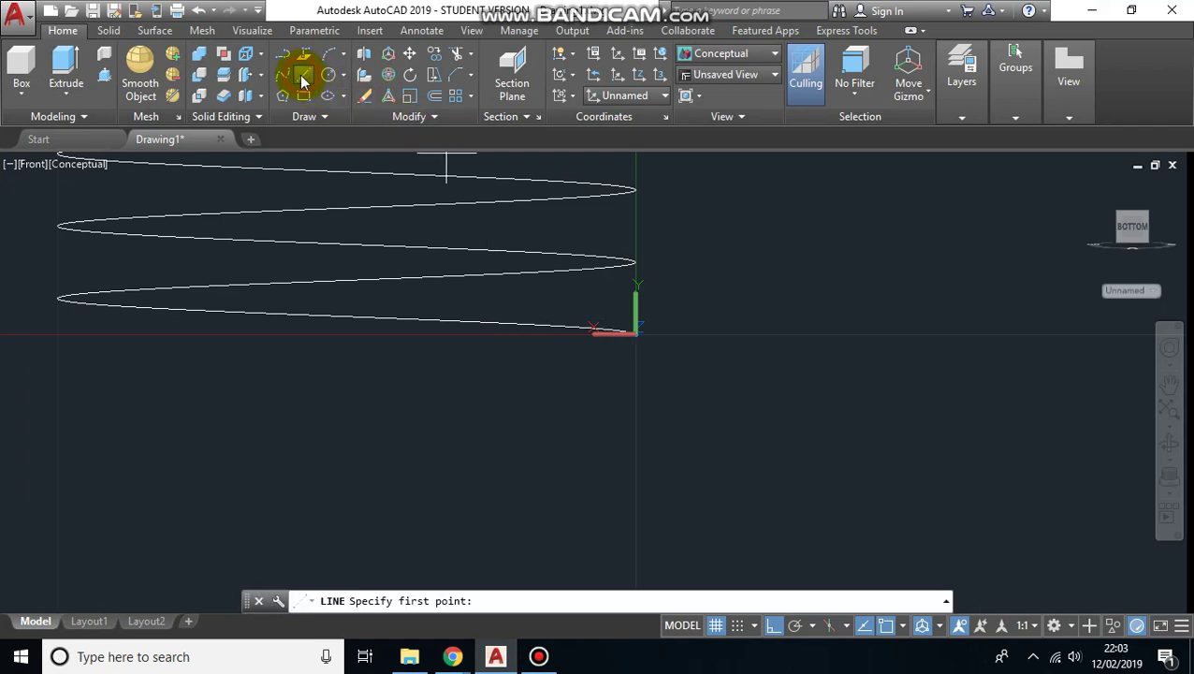
pyautogui.click(634, 332)
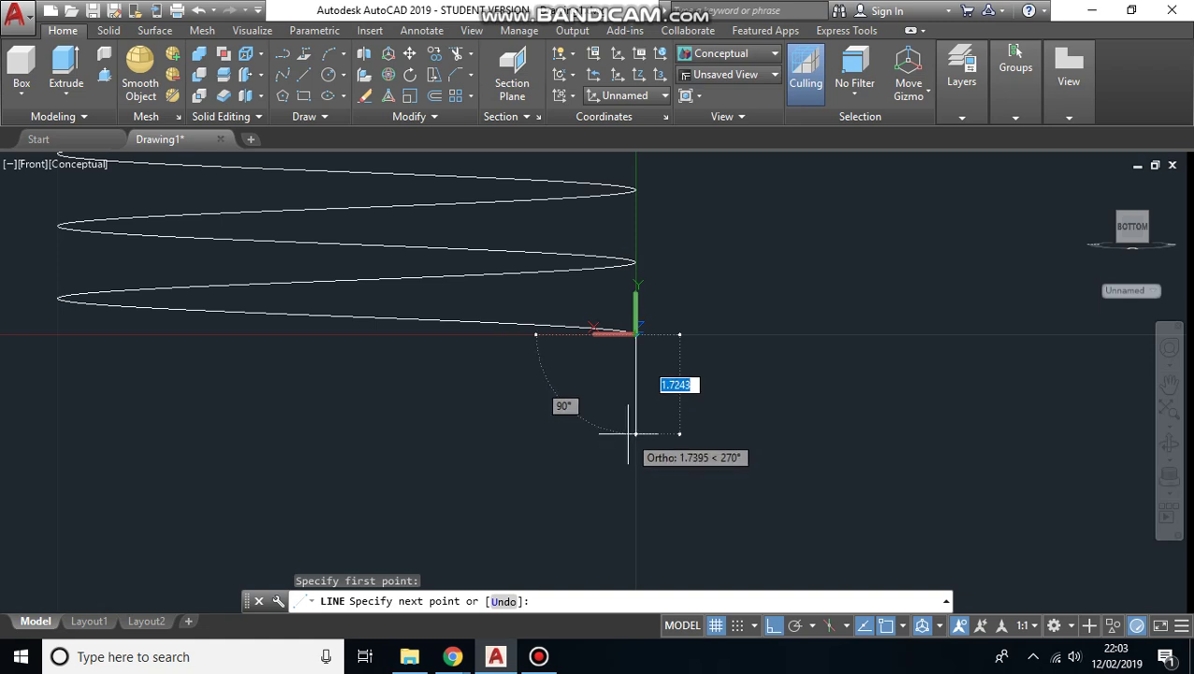
pyautogui.write('1')
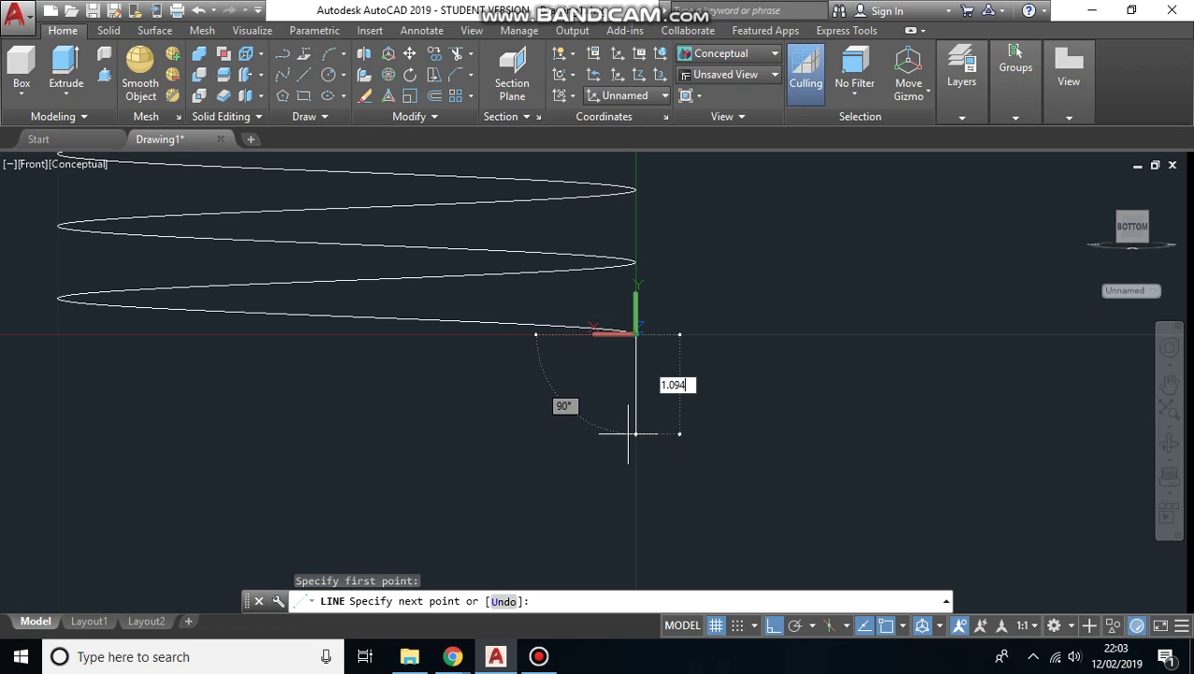
pyautogui.write('.094')
pyautogui.press('Return')
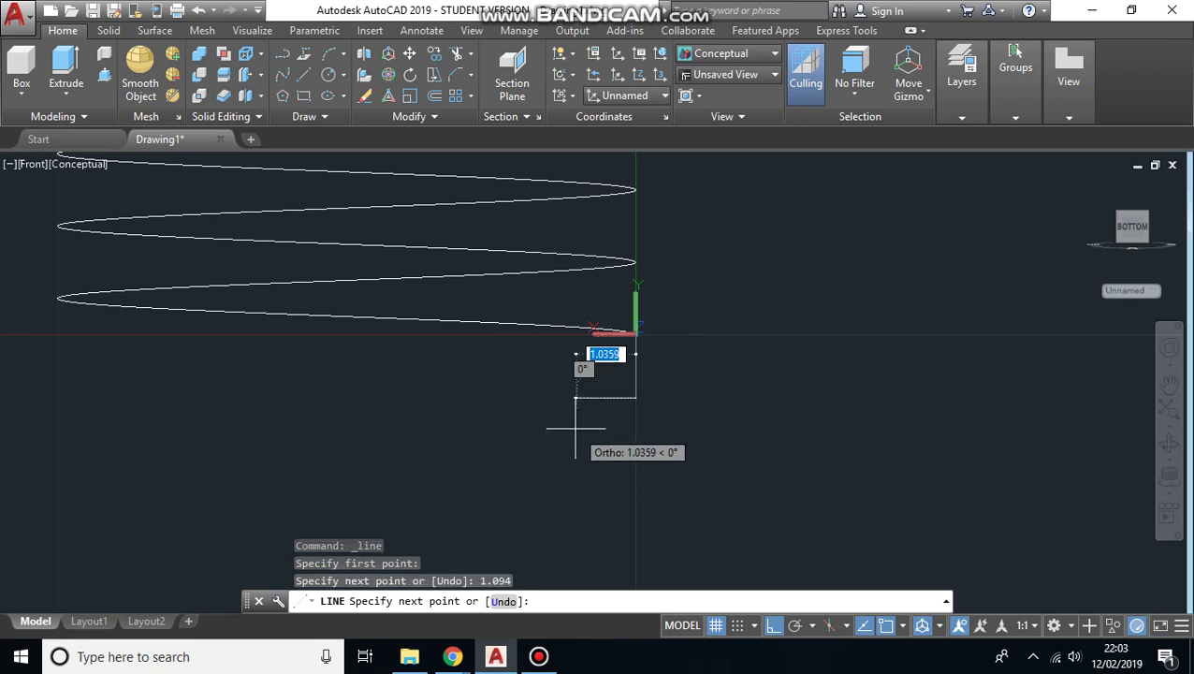
pyautogui.press('Escape')
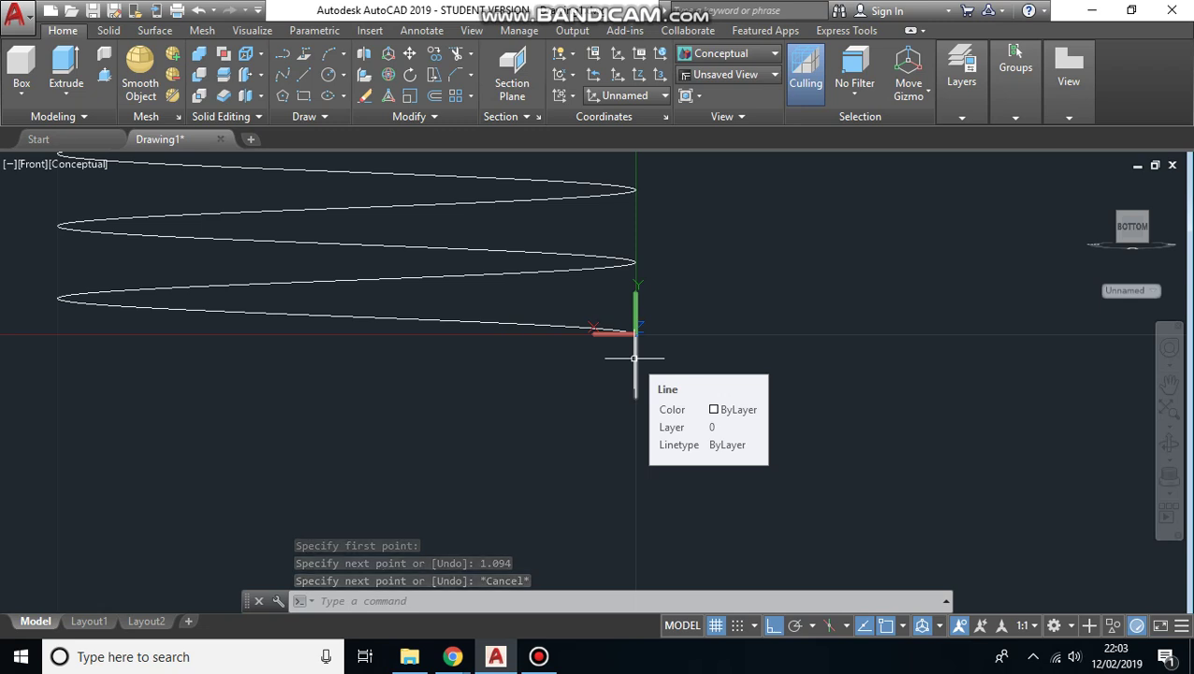
# Switch to Chrome to view the BS 3643 Screw Thread Basics thread-profile diagram.
pyautogui.click(453, 658)
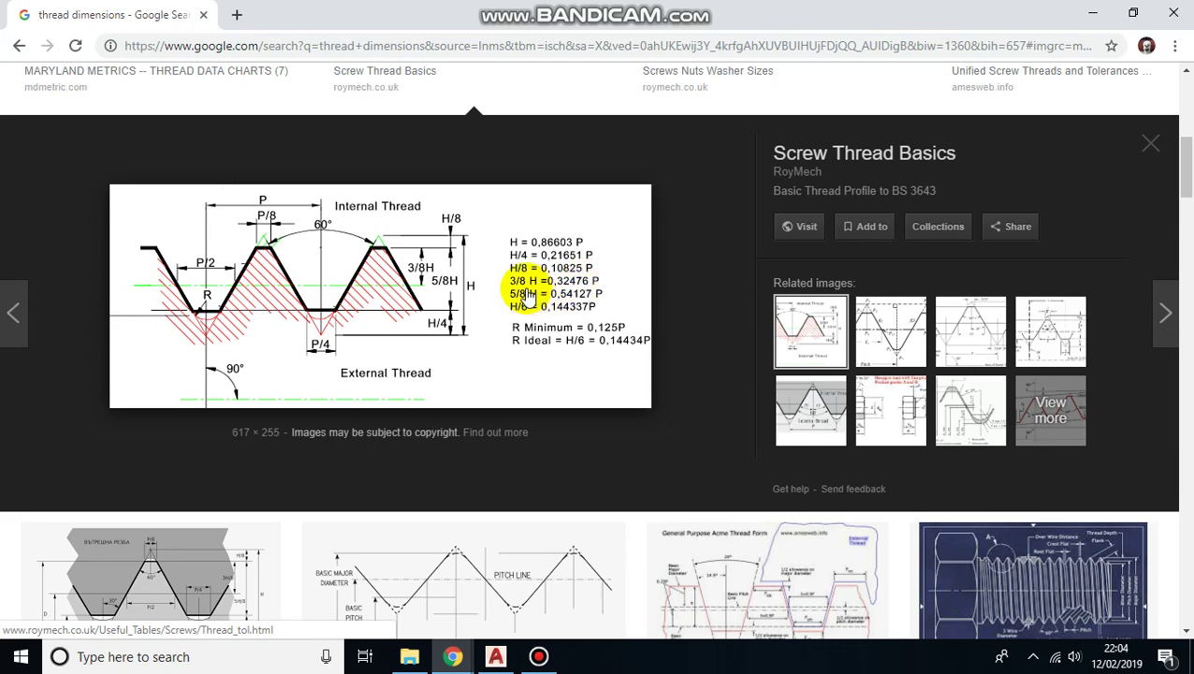
# Back in AutoCAD, offset the short vertical line 0.6780 to its left.
pyautogui.click(495, 657)
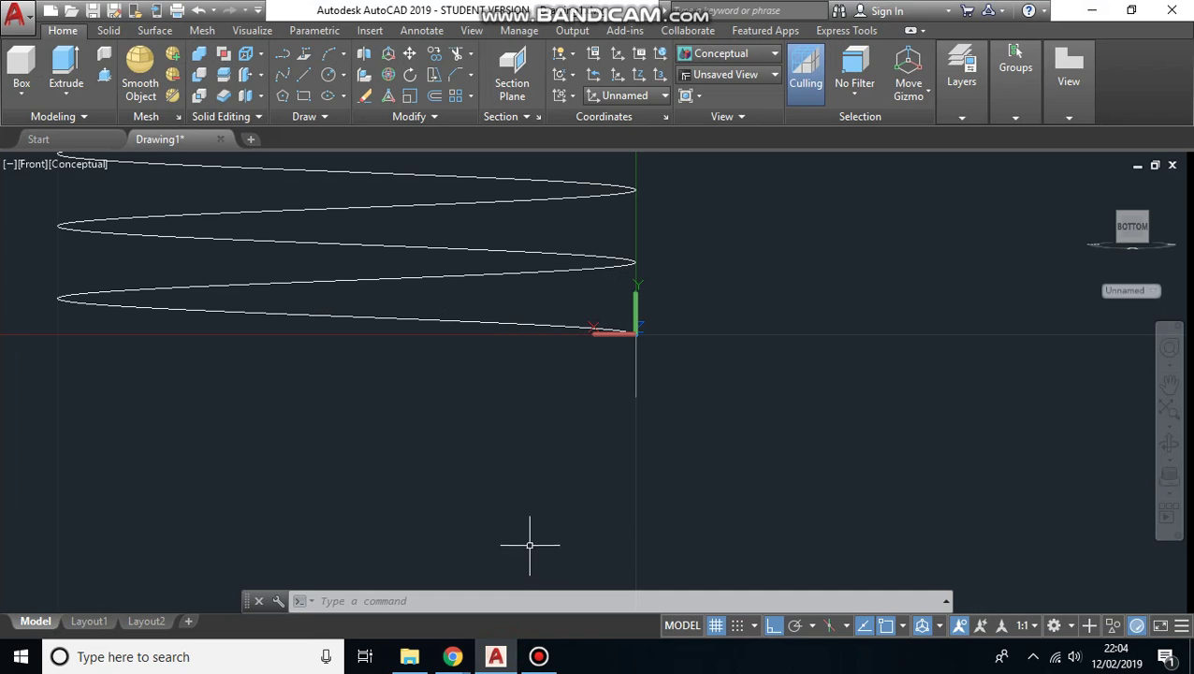
pyautogui.click(432, 98)
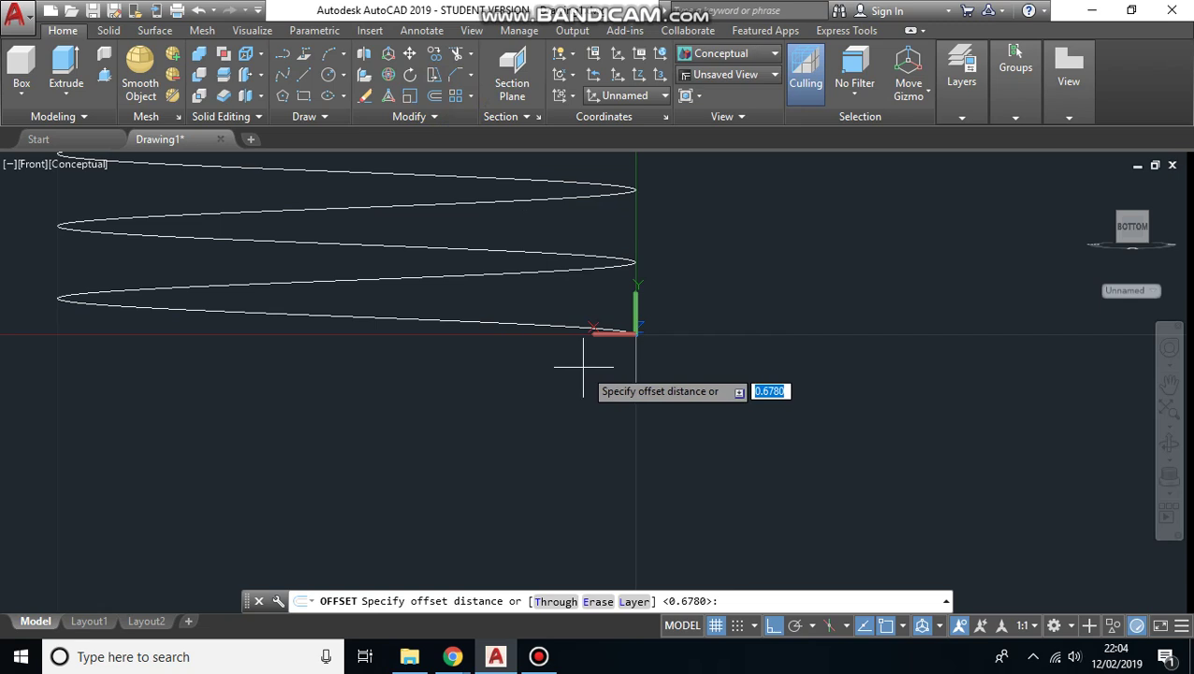
pyautogui.press('Return')
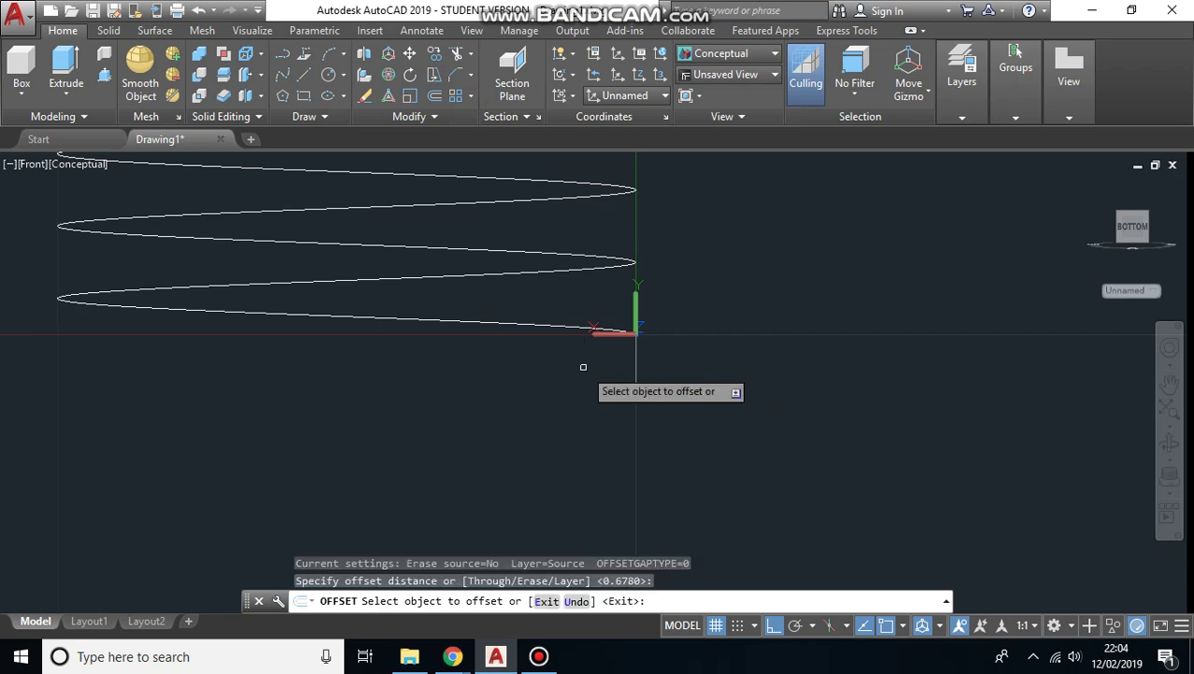
pyautogui.click(634, 365)
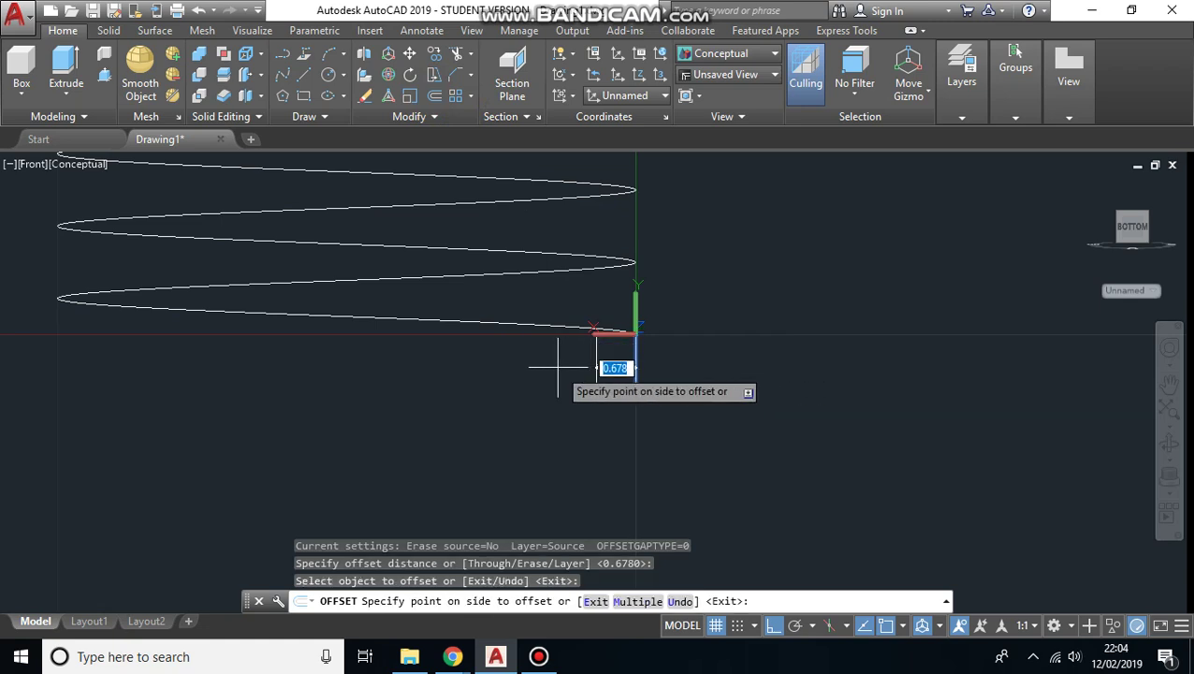
pyautogui.click(575, 367)
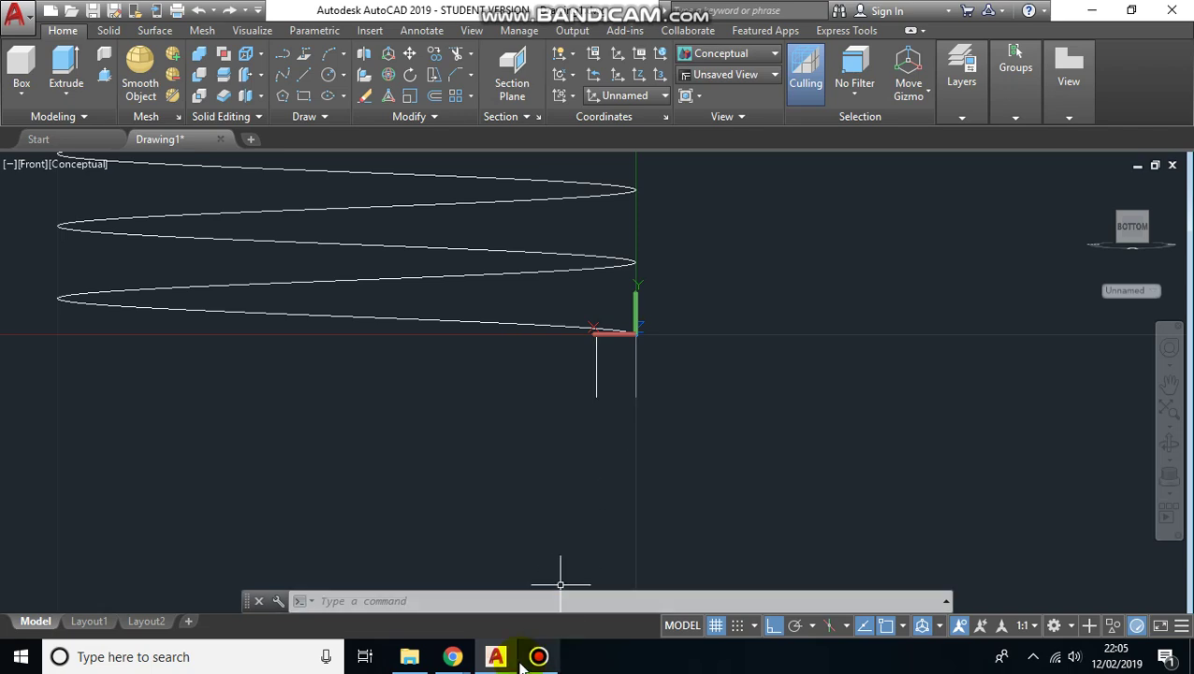
pyautogui.moveTo(493, 663)
pyautogui.click(453, 657)
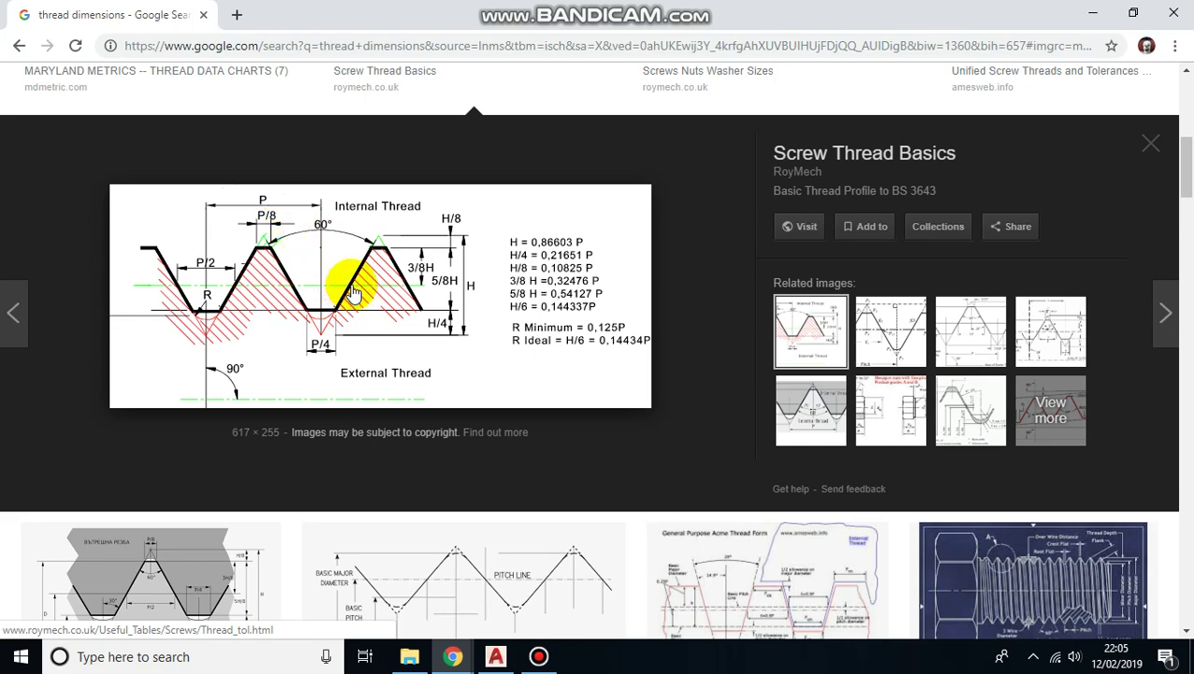
pyautogui.click(497, 657)
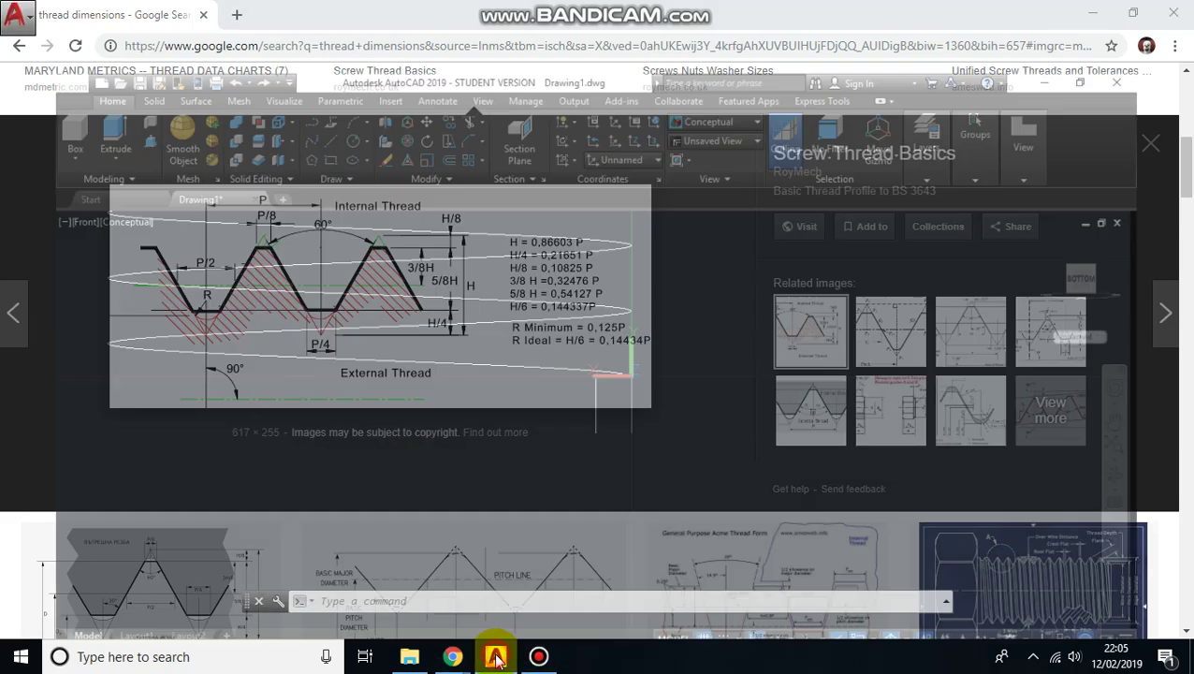
# With Ortho off, draw a line from the helix endpoint at -30°.
pyautogui.scroll(3, 633, 349)
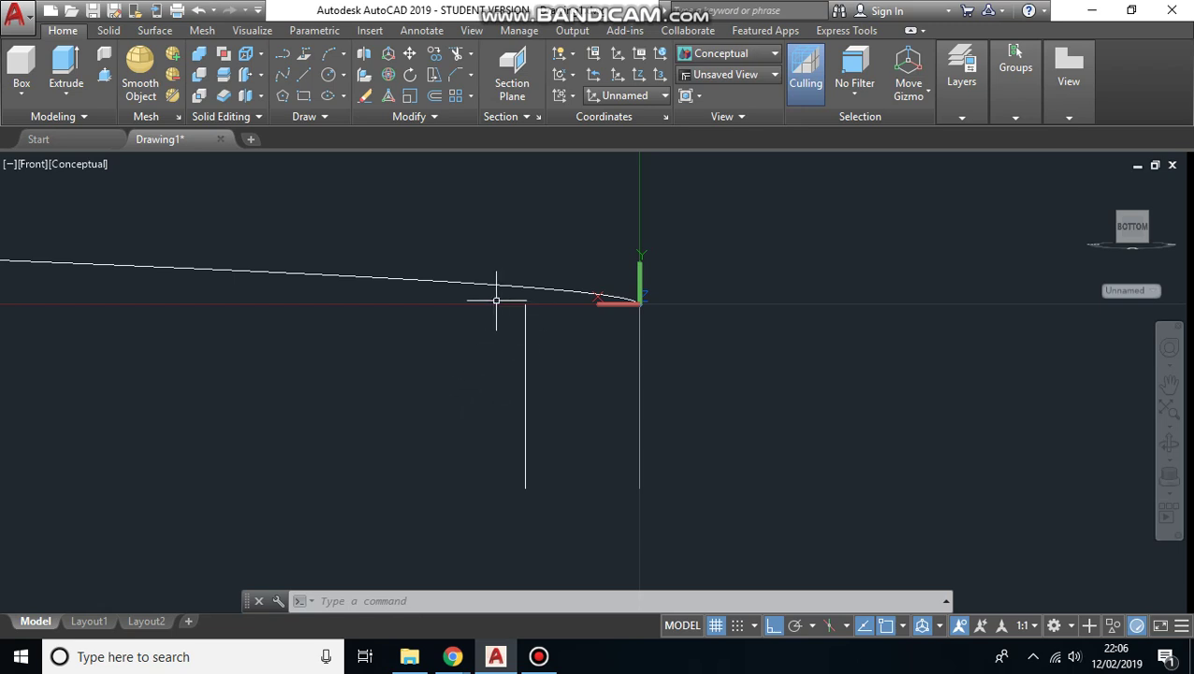
pyautogui.click(305, 76)
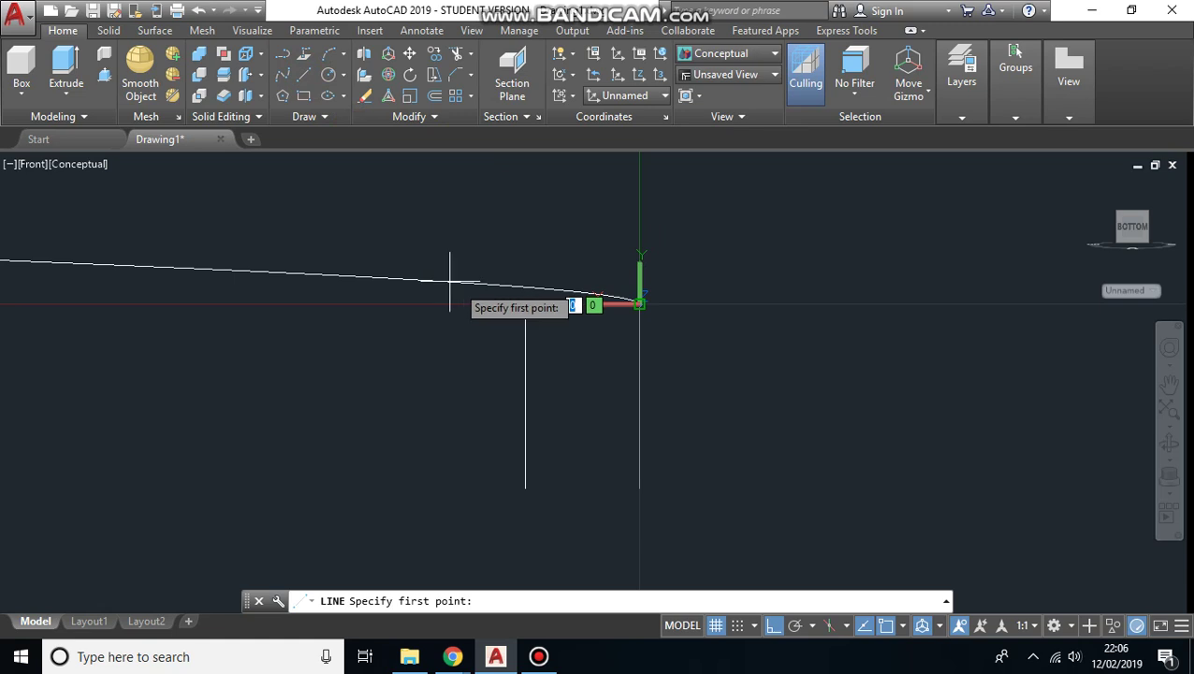
pyautogui.click(773, 625)
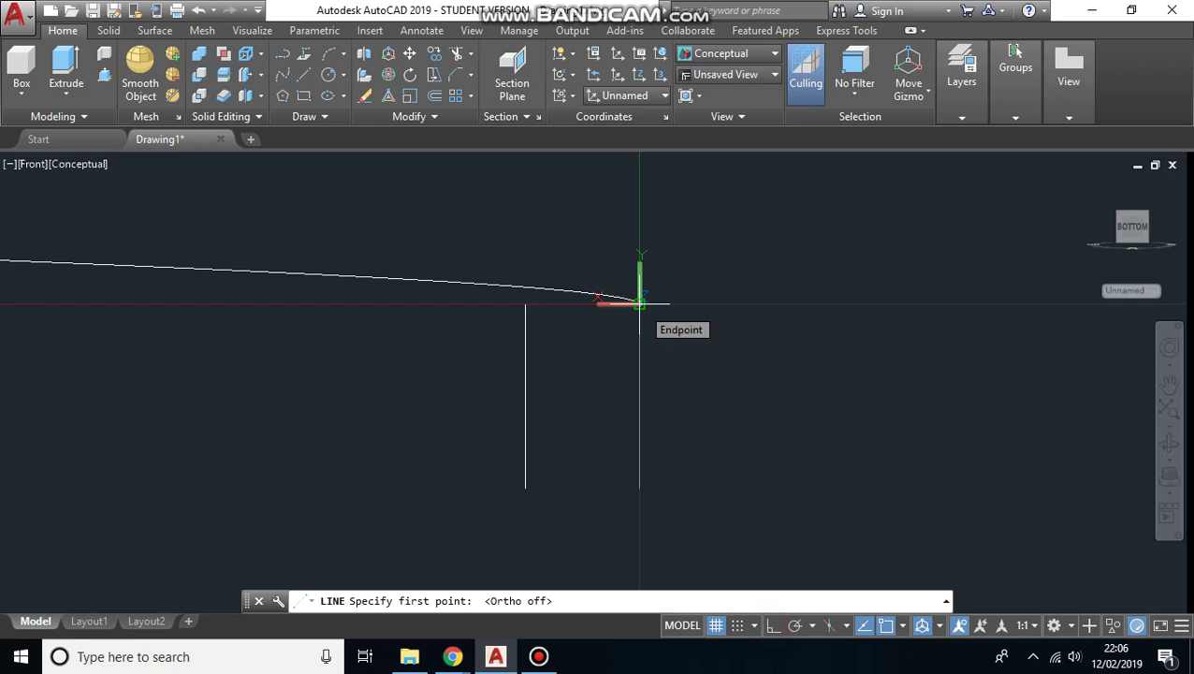
pyautogui.click(639, 303)
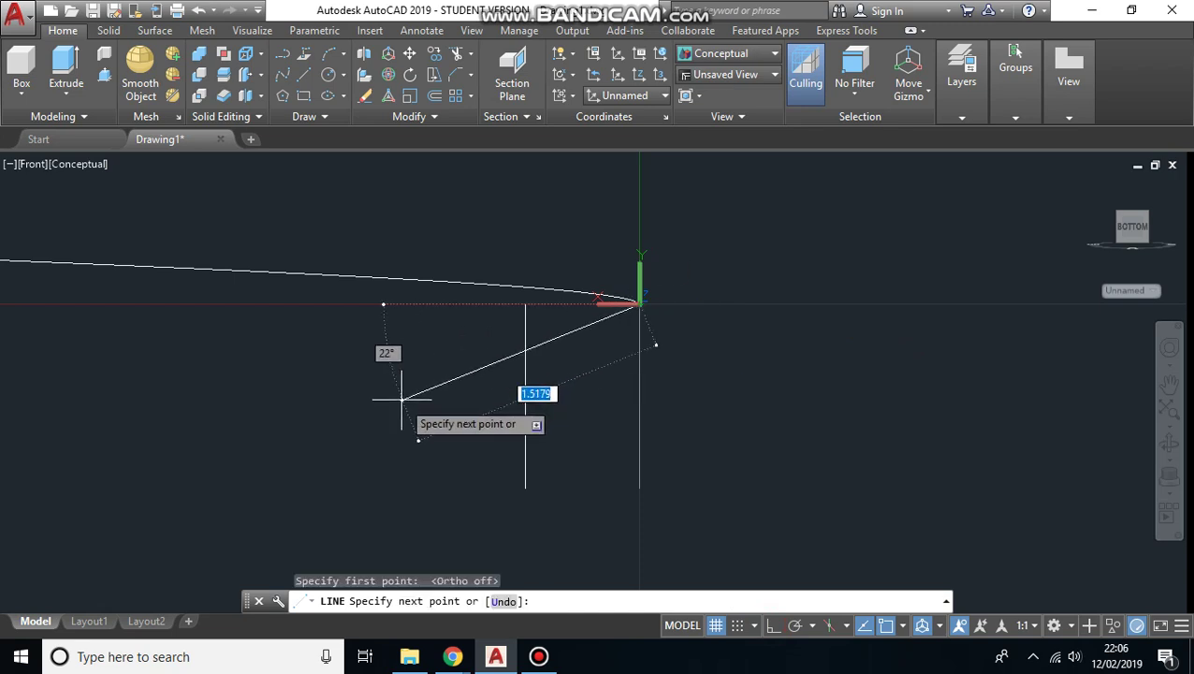
pyautogui.press('Tab')
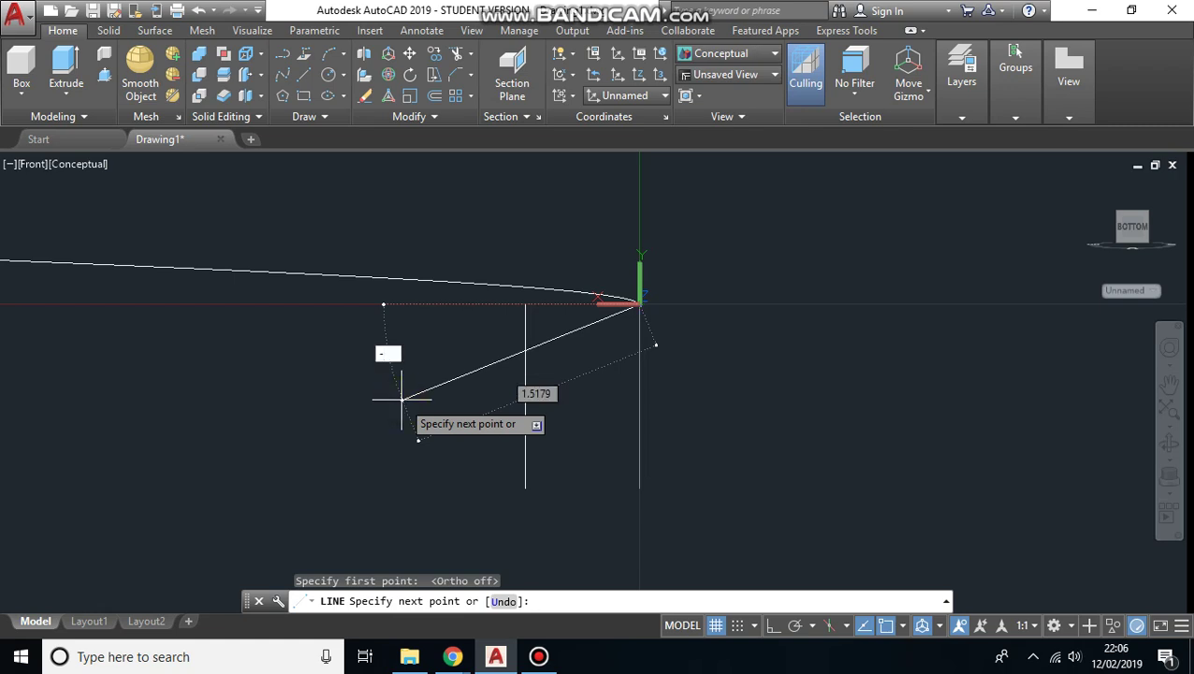
pyautogui.write('-30')
pyautogui.press('Return')
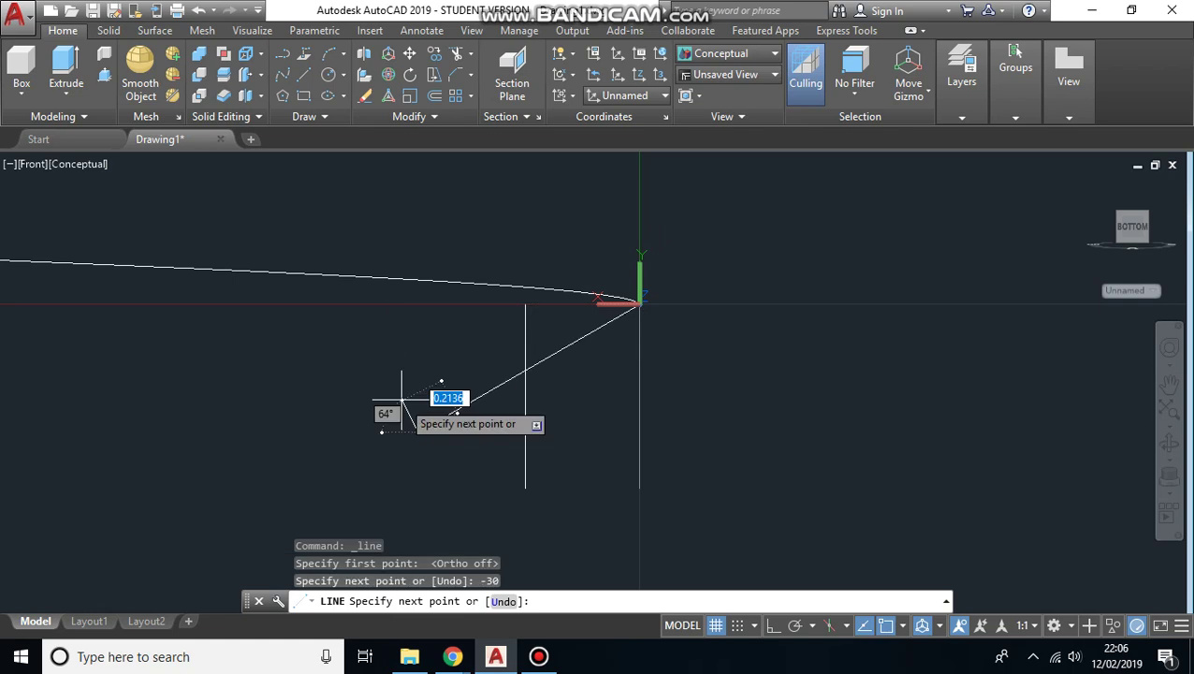
pyautogui.press('Escape')
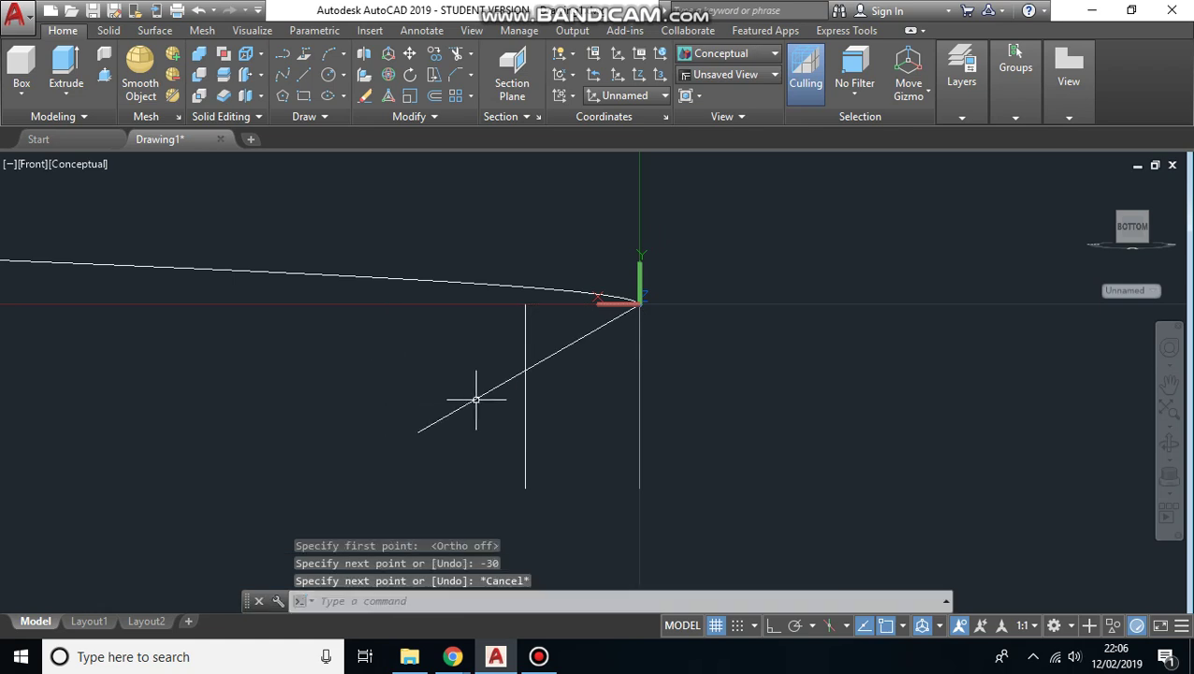
# Draw a second line at 30° from the right vertical line's lower end.
pyautogui.click(309, 77)
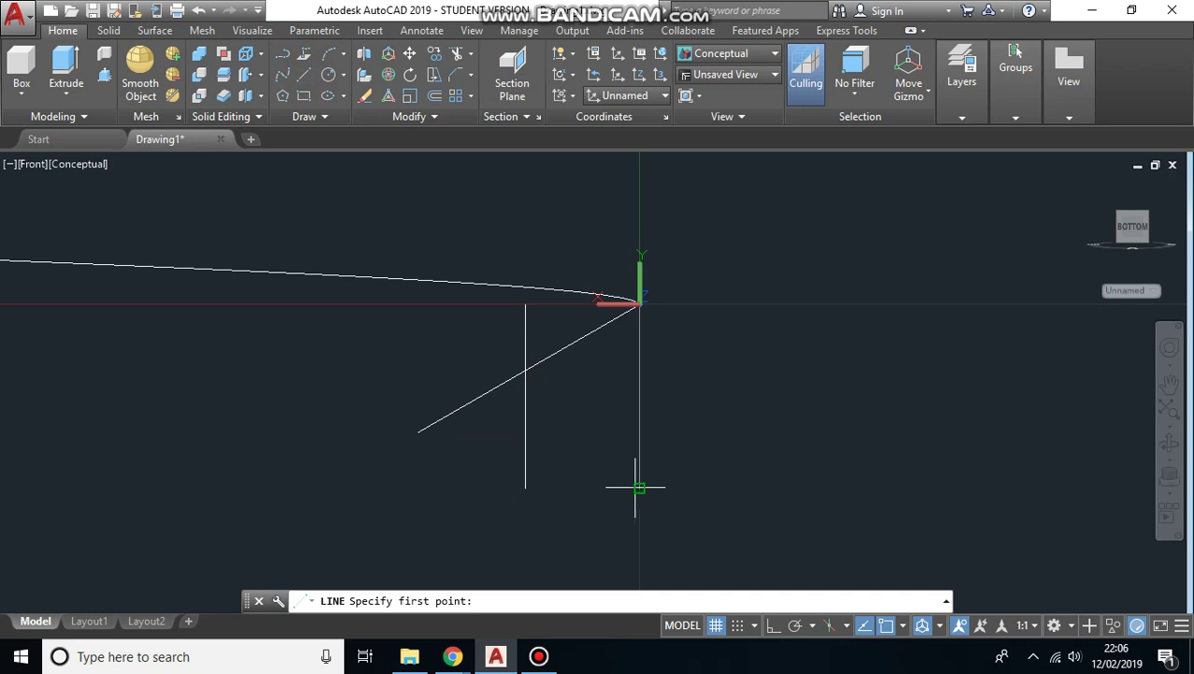
pyautogui.click(640, 488)
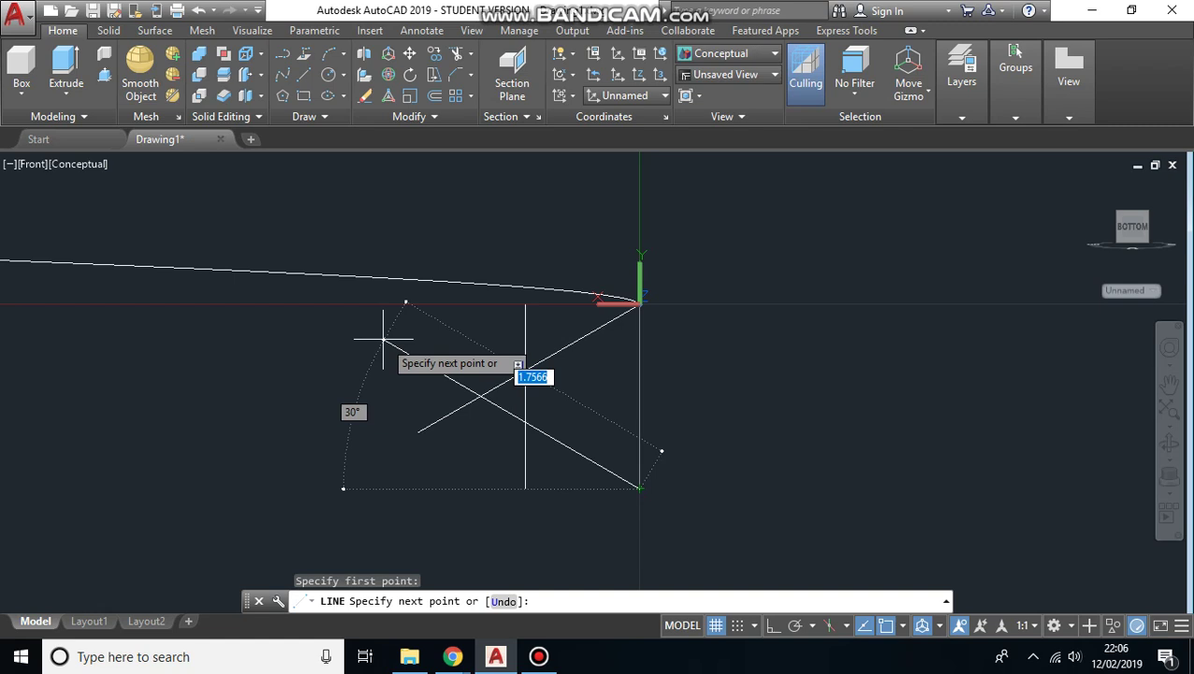
pyautogui.press('Tab')
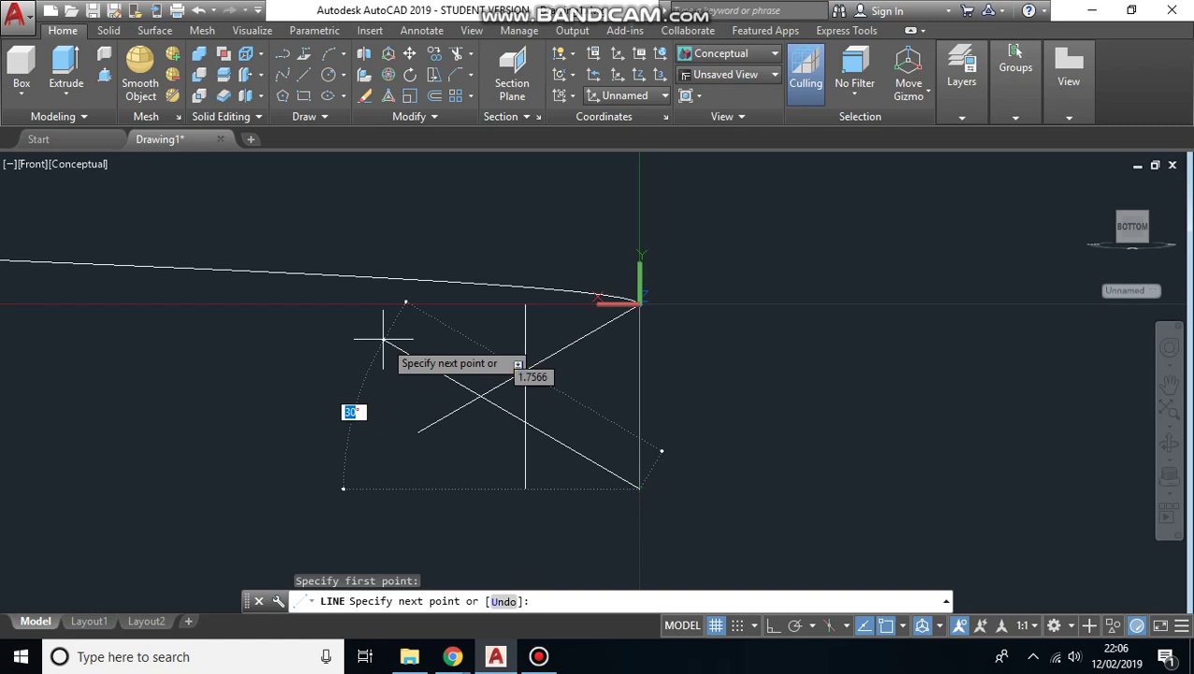
pyautogui.press('Return')
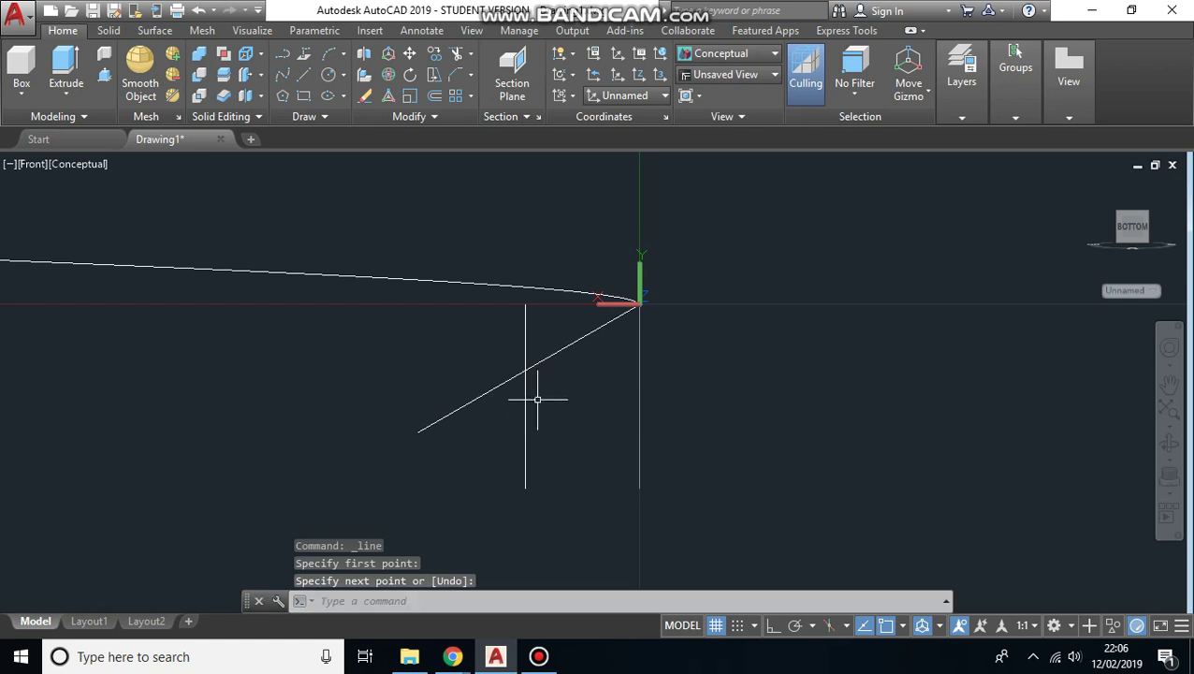
pyautogui.click(305, 75)
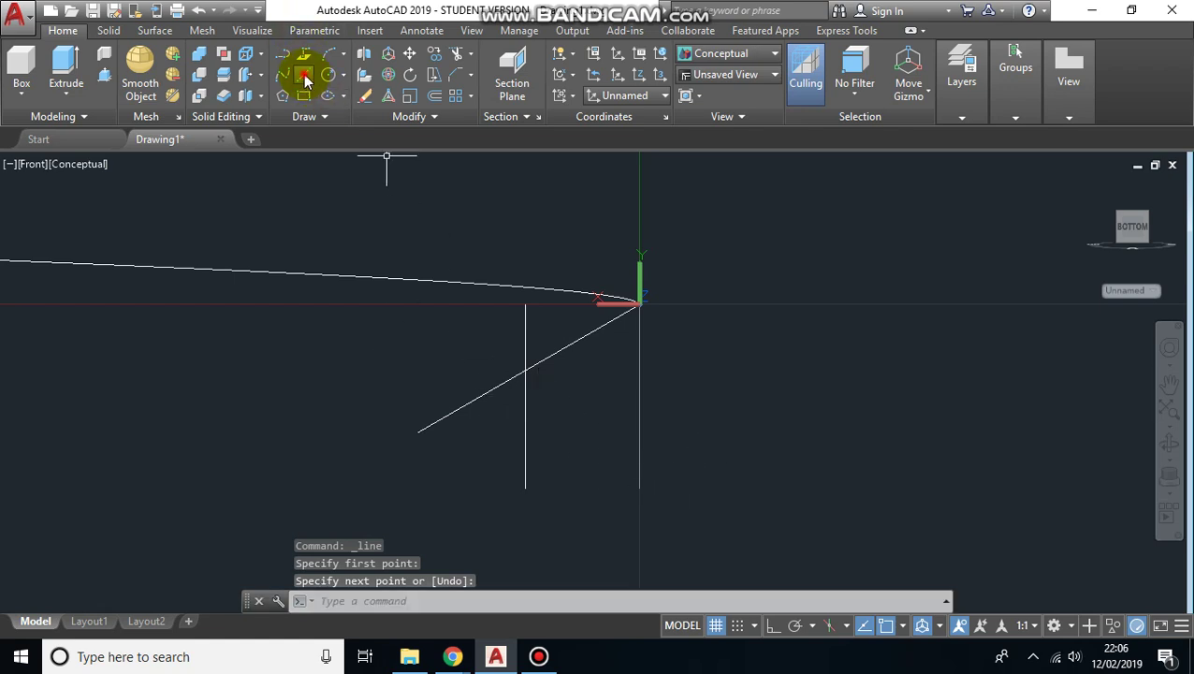
pyautogui.click(638, 488)
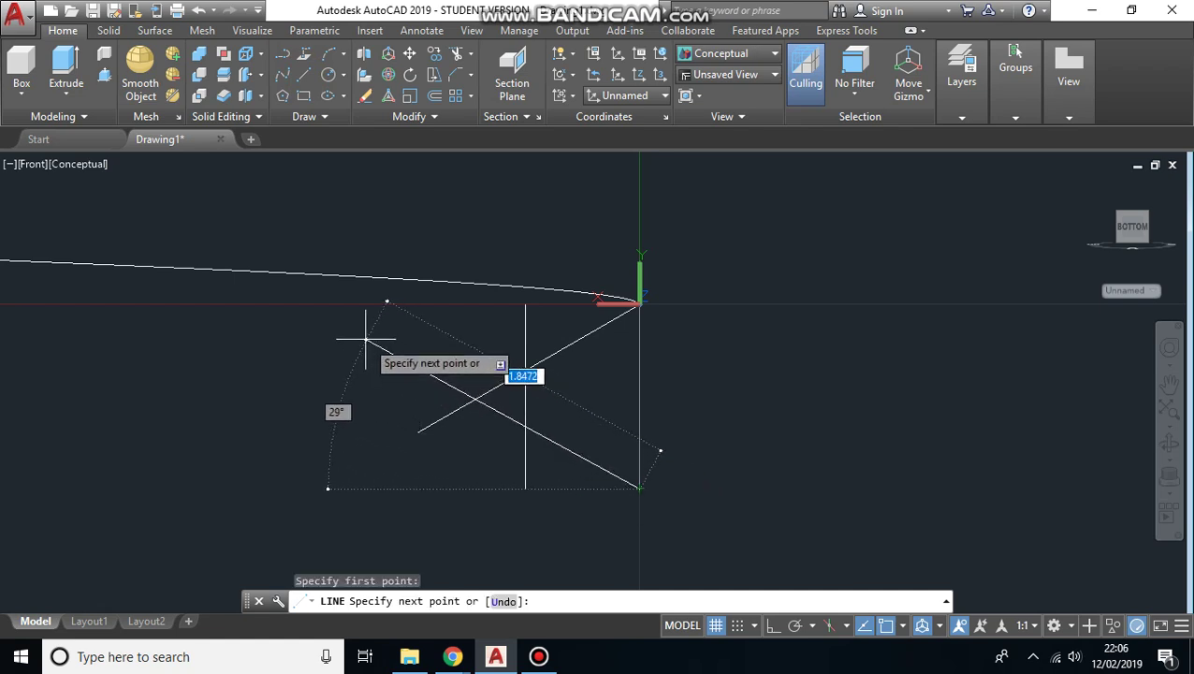
pyautogui.press('Tab')
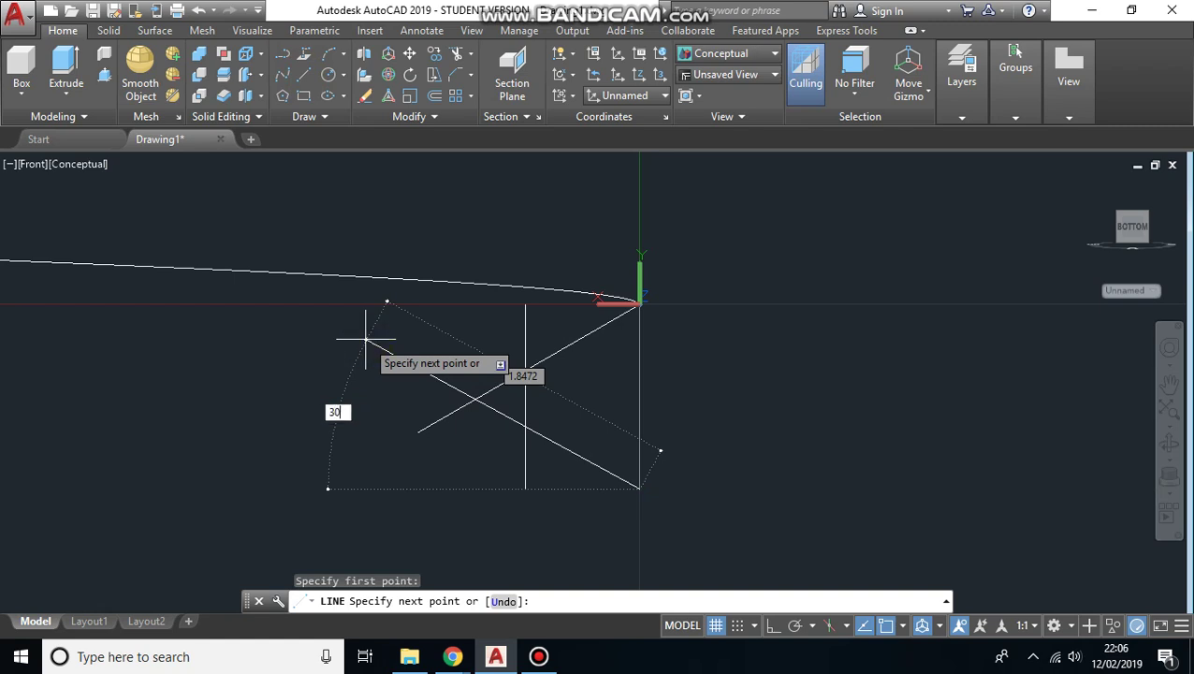
pyautogui.write('30')
pyautogui.press('Return')
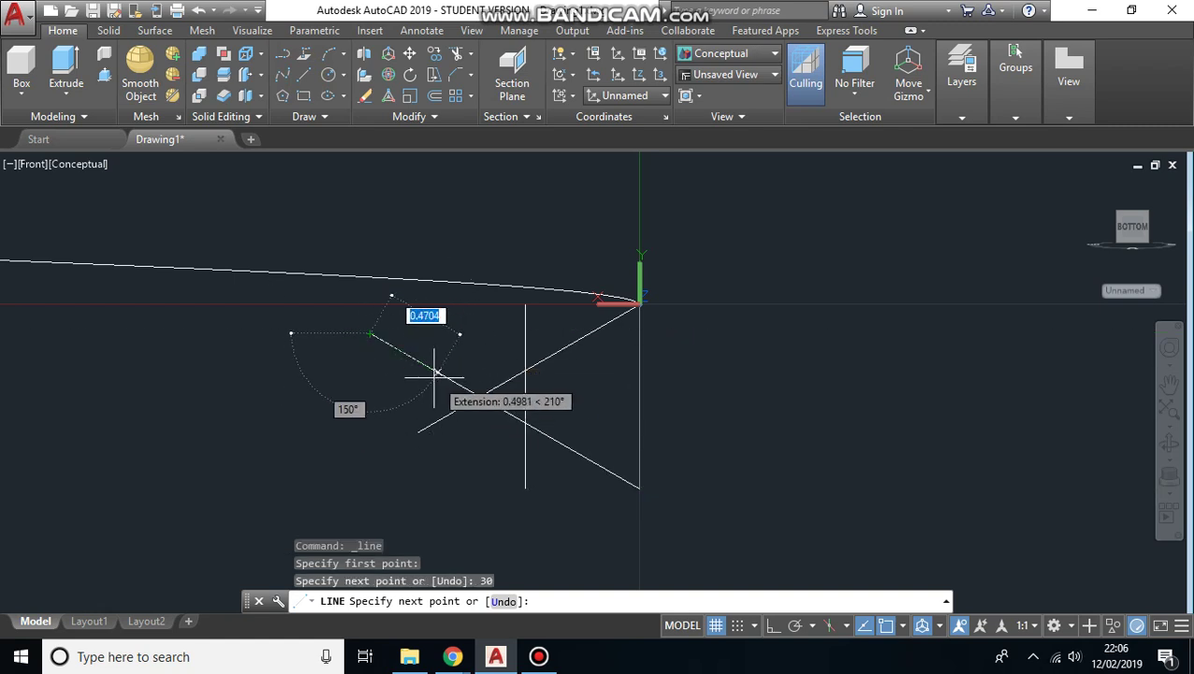
pyautogui.press('Escape')
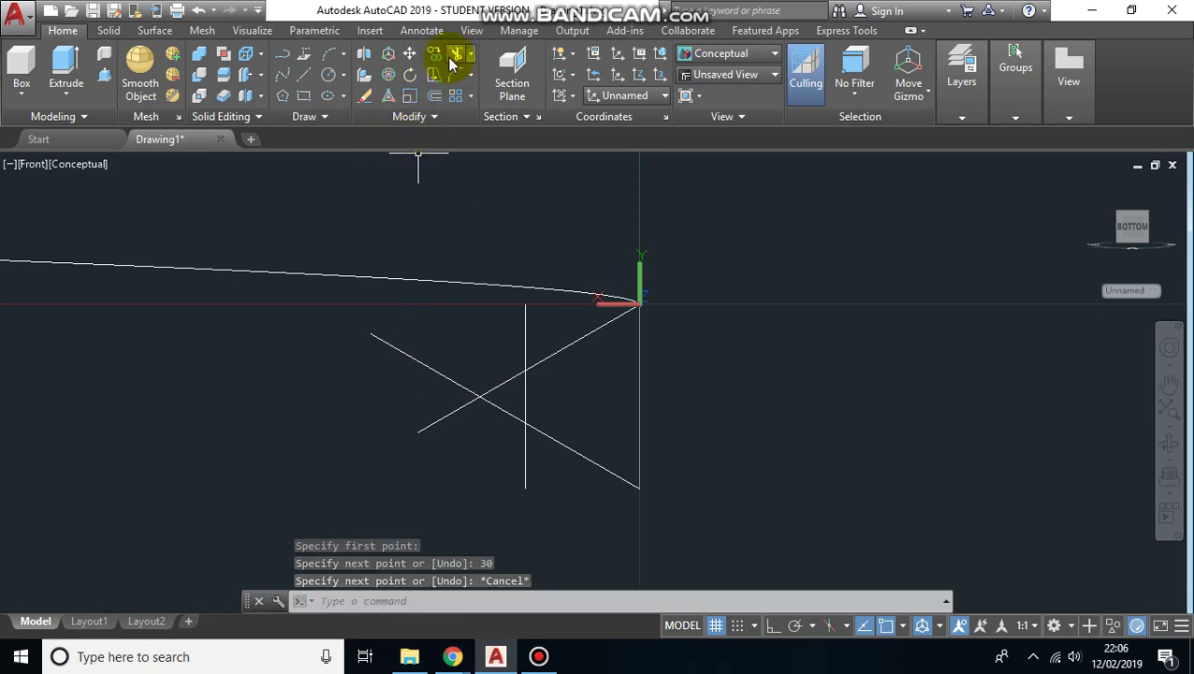
# Using all four lines as cutting edges, trim the vertical lines' excess and the diagonals' overhanging ends.
pyautogui.click(456, 56)
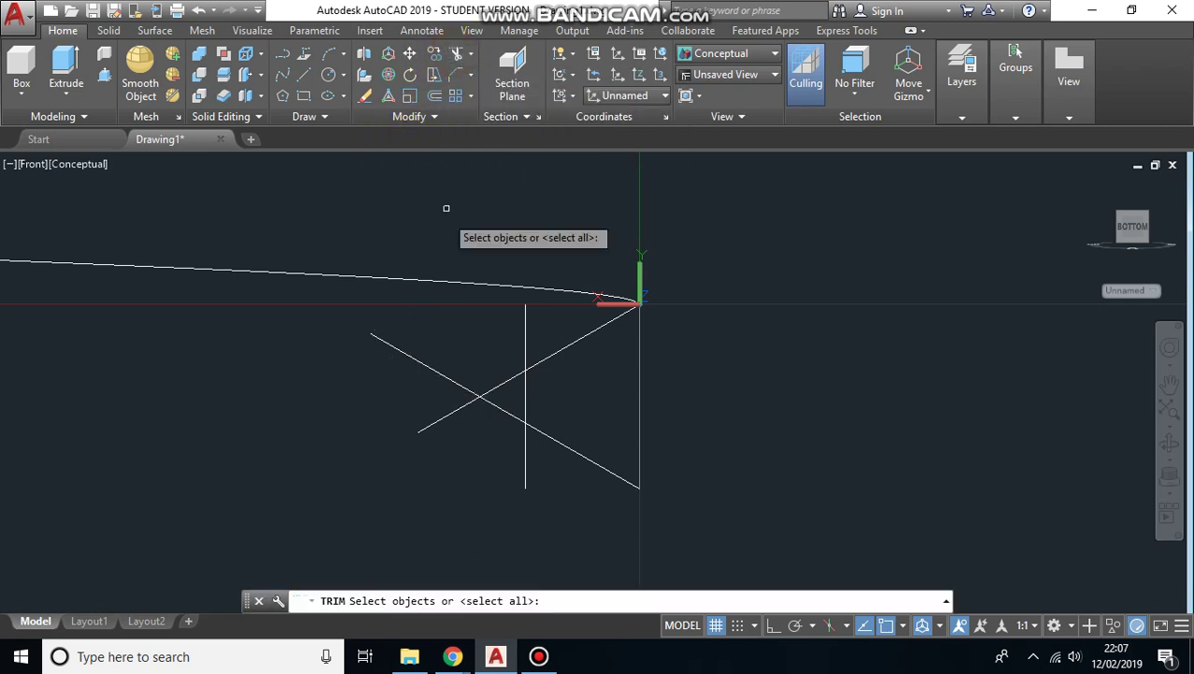
pyautogui.click(352, 280)
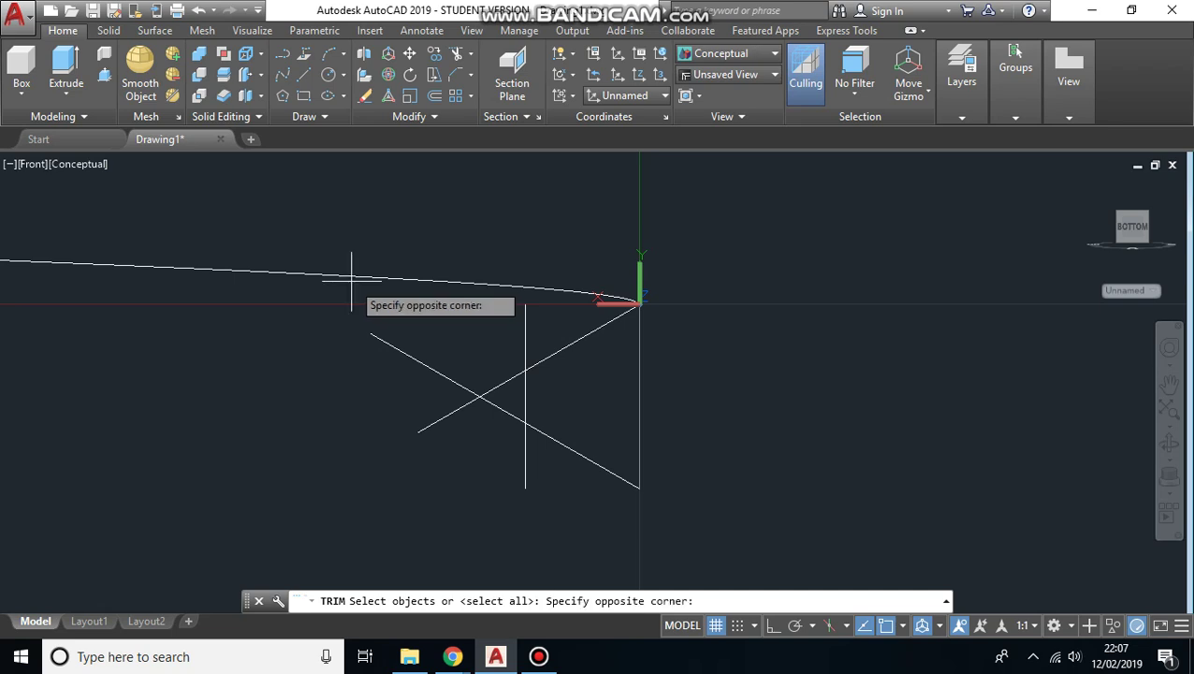
pyautogui.click(728, 543)
pyautogui.press('Return')
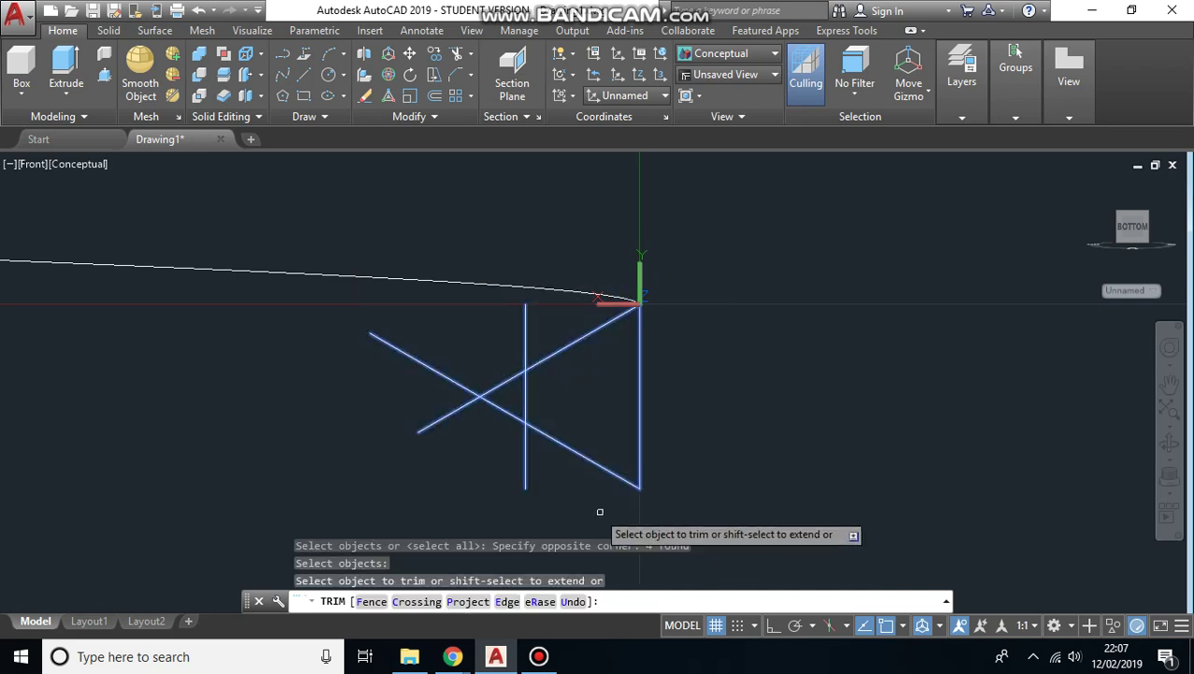
pyautogui.click(522, 458)
pyautogui.click(462, 409)
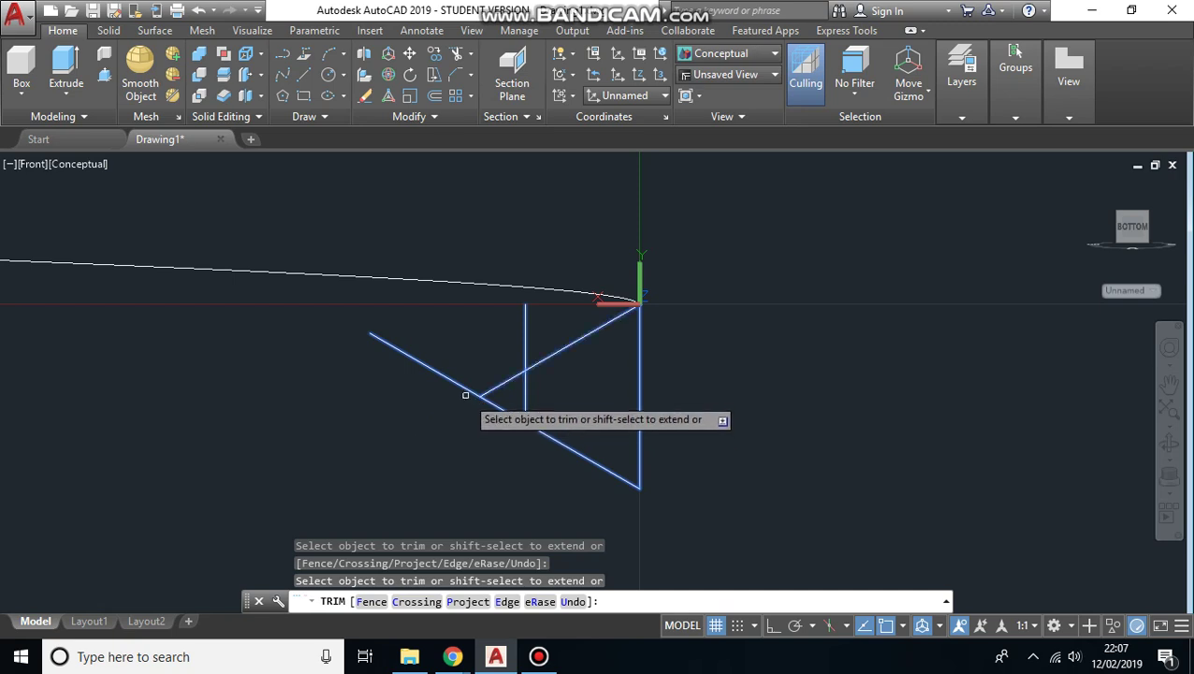
pyautogui.click(473, 393)
pyautogui.click(499, 385)
pyautogui.click(519, 419)
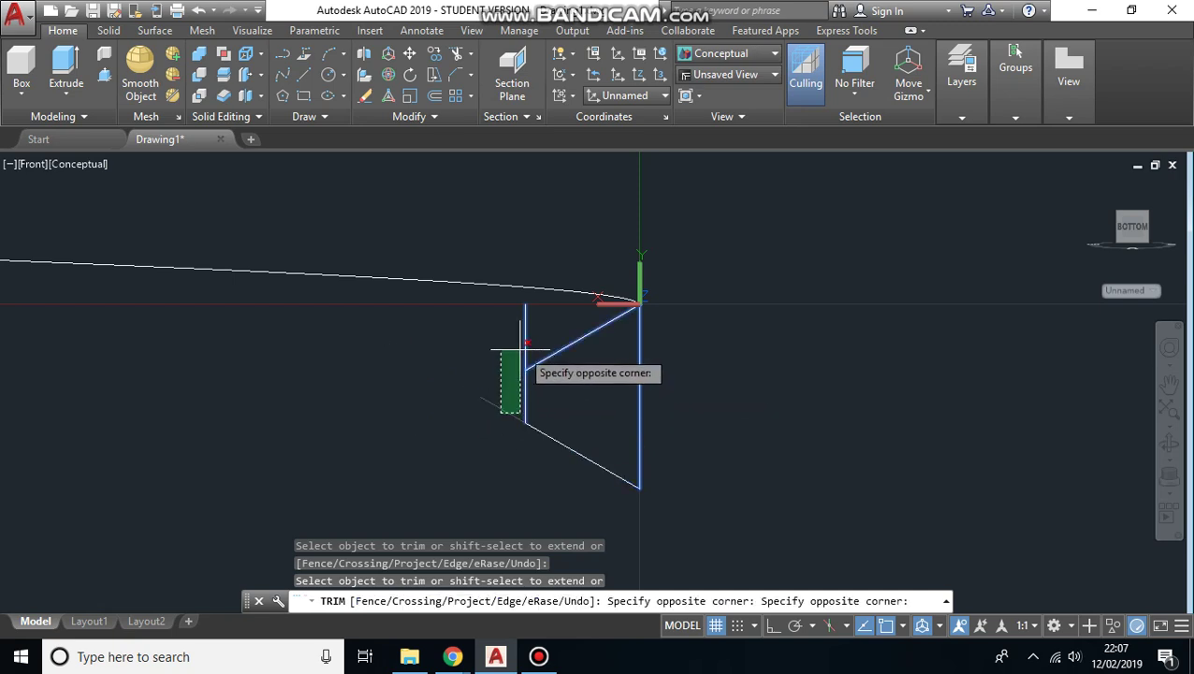
pyautogui.click(493, 336)
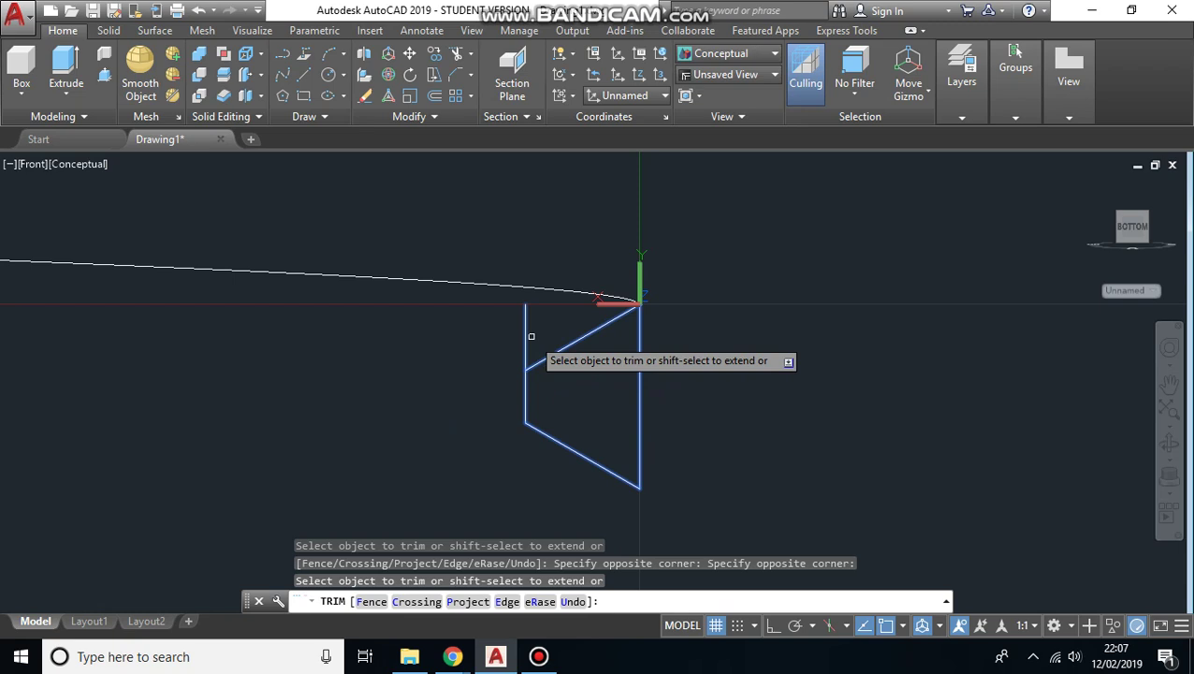
pyautogui.click(525, 338)
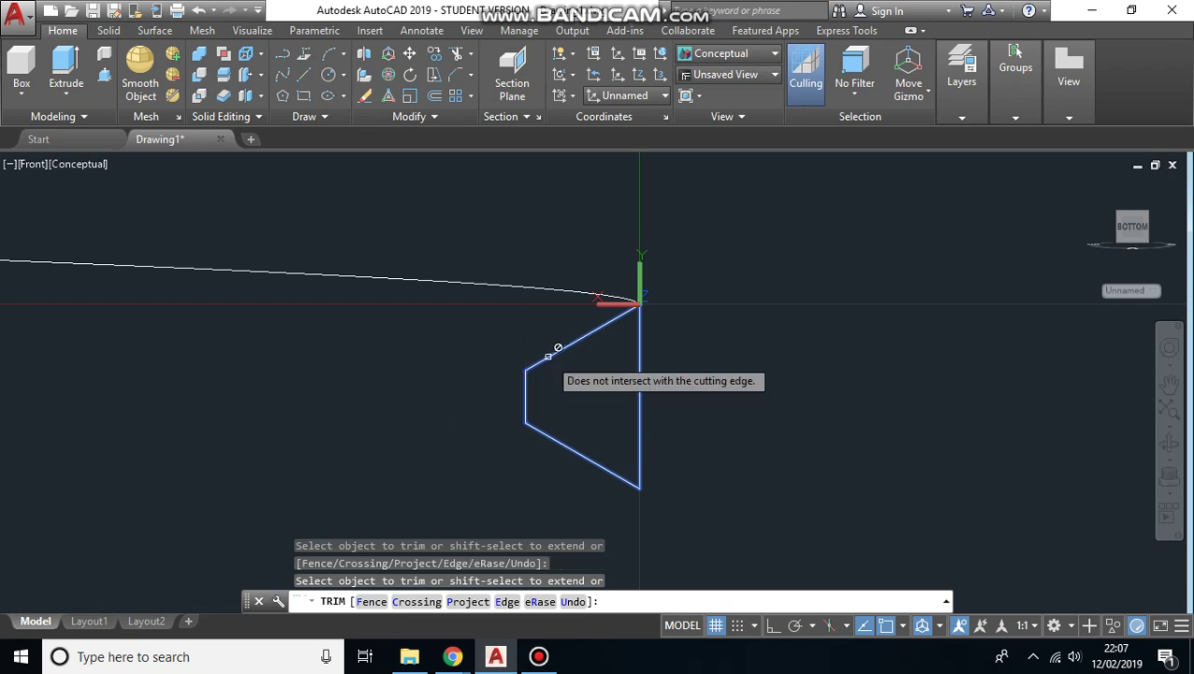
pyautogui.press('Escape')
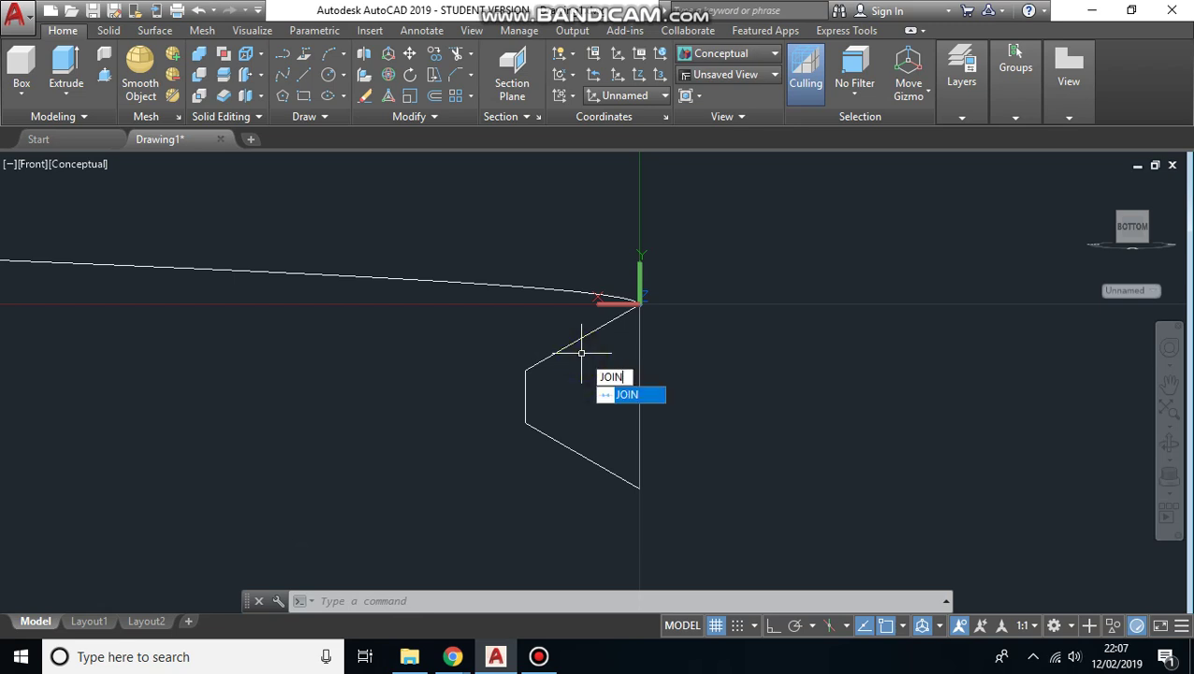
# Join the upper slant, left vertical, lower slant and right vertical edges into one polyline.
pyautogui.press('Return')
pyautogui.click(581, 338)
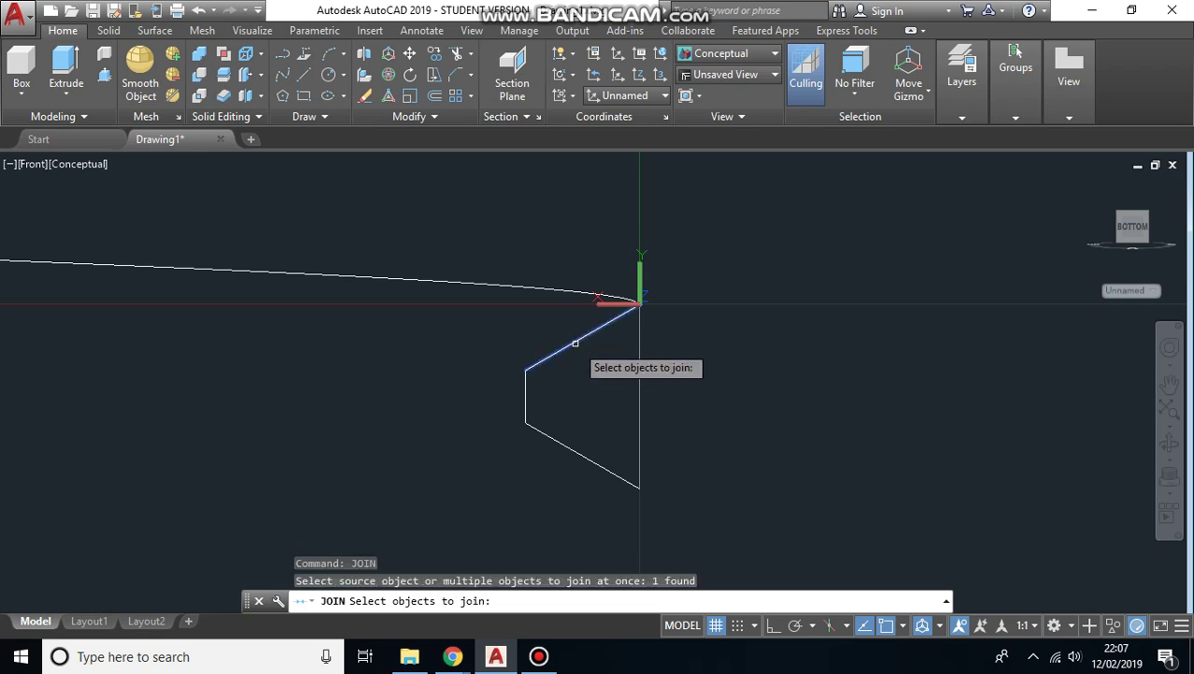
pyautogui.click(529, 417)
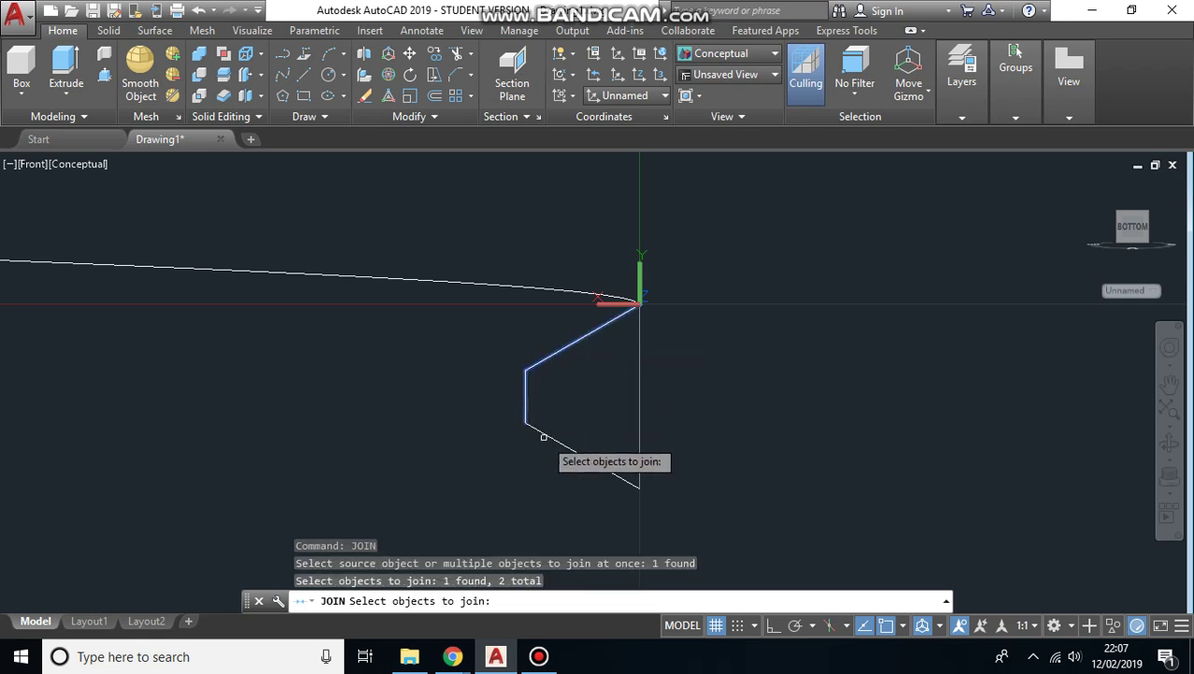
pyautogui.click(548, 435)
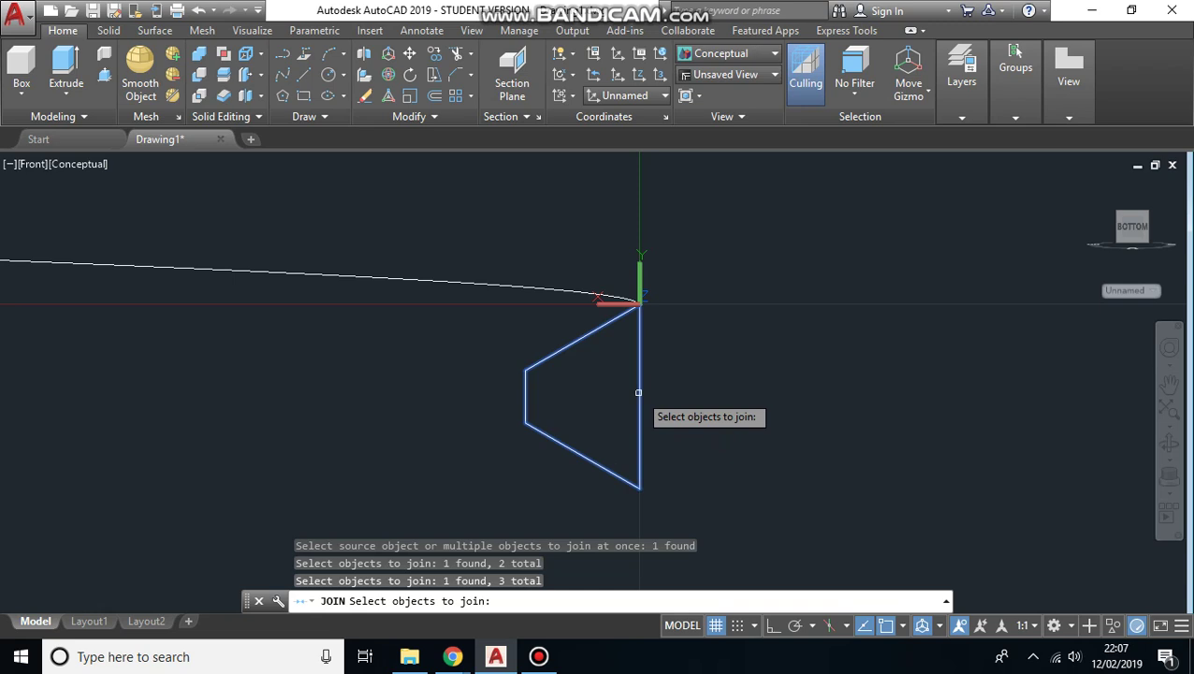
pyautogui.click(639, 394)
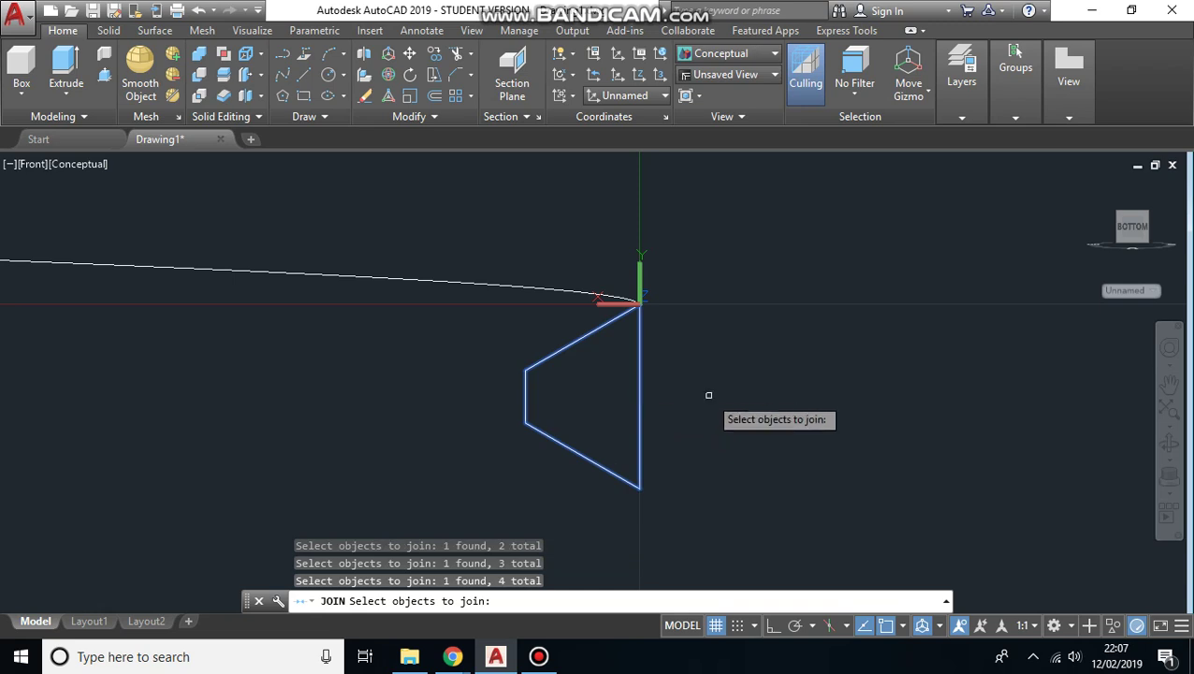
pyautogui.press('Return')
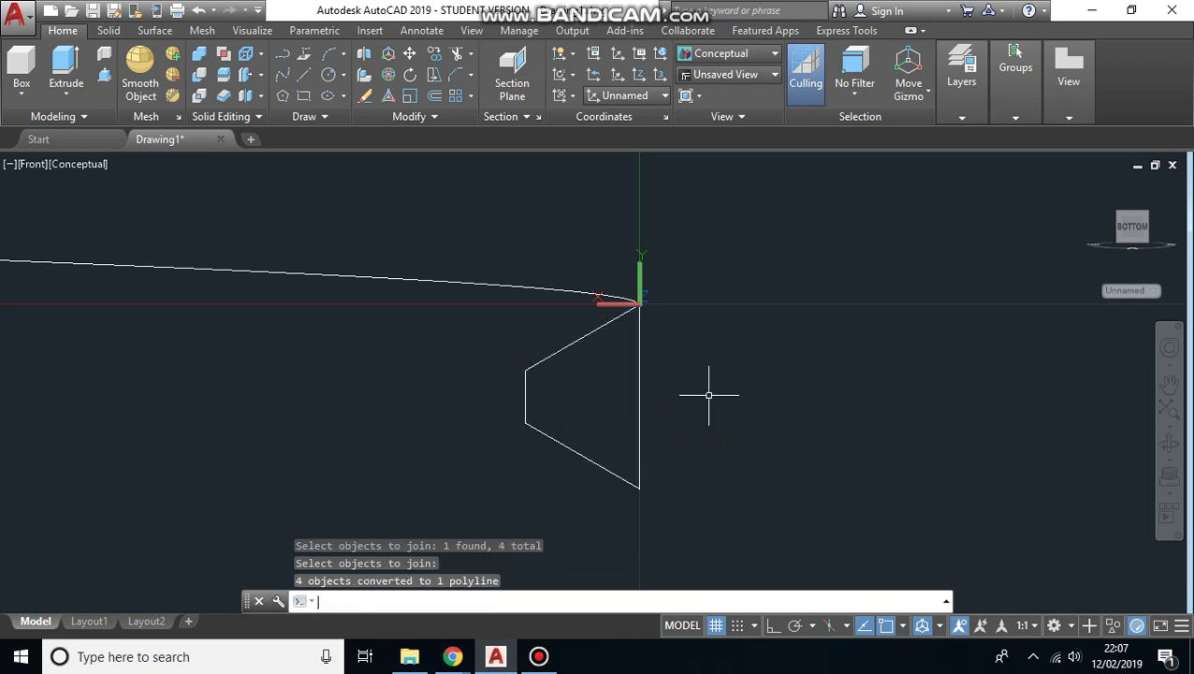
# Switch back to the World UCS and orbit to view the helix from above.
pyautogui.click(1157, 291)
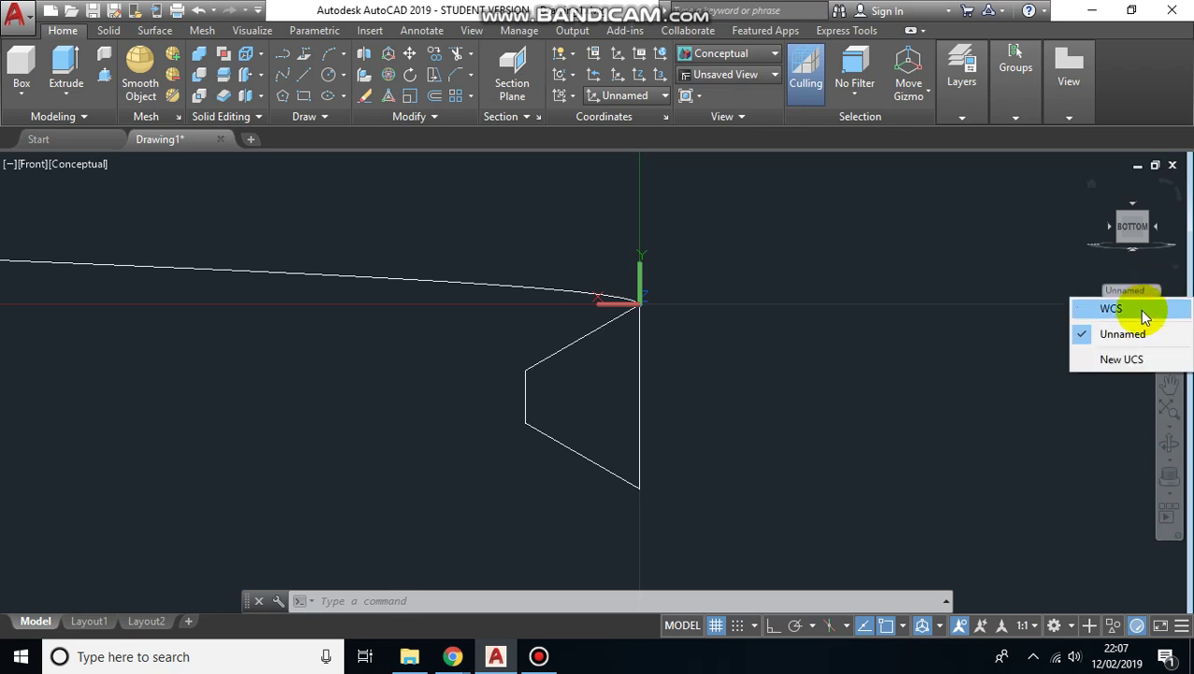
pyautogui.click(1138, 309)
pyautogui.scroll(-5, 758, 339)
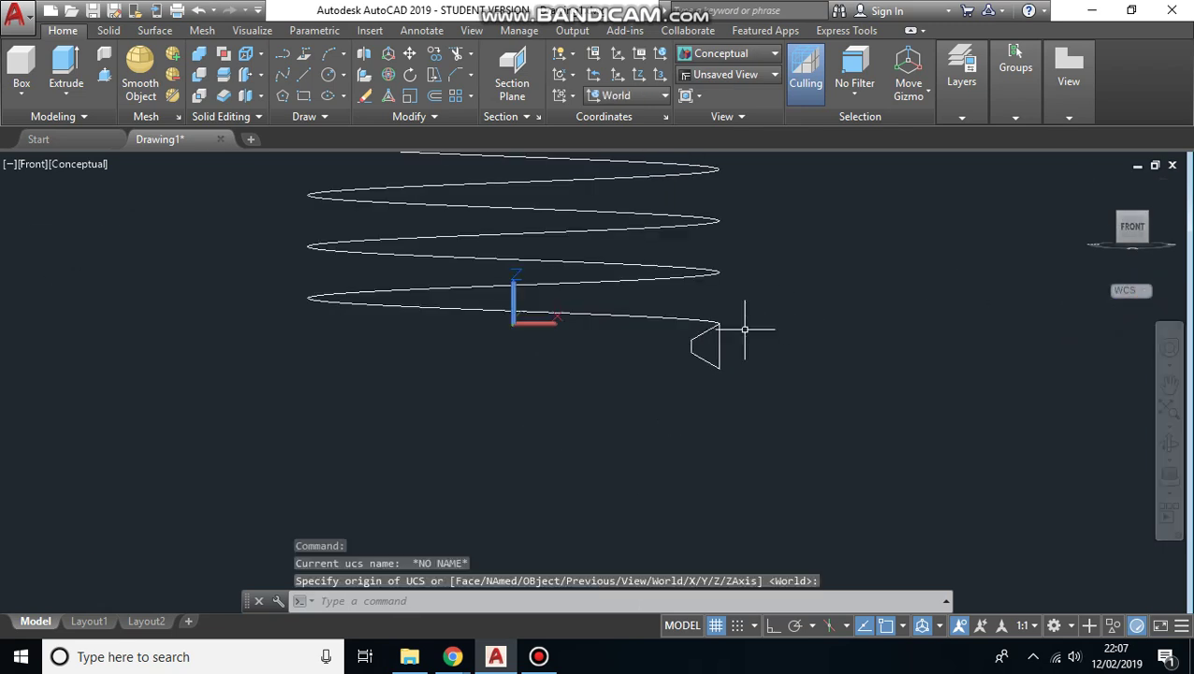
pyautogui.keyDown('shift'); pyautogui.moveTo(794, 267); pyautogui.dragTo(752, 335, button='middle'); pyautogui.keyUp('shift')
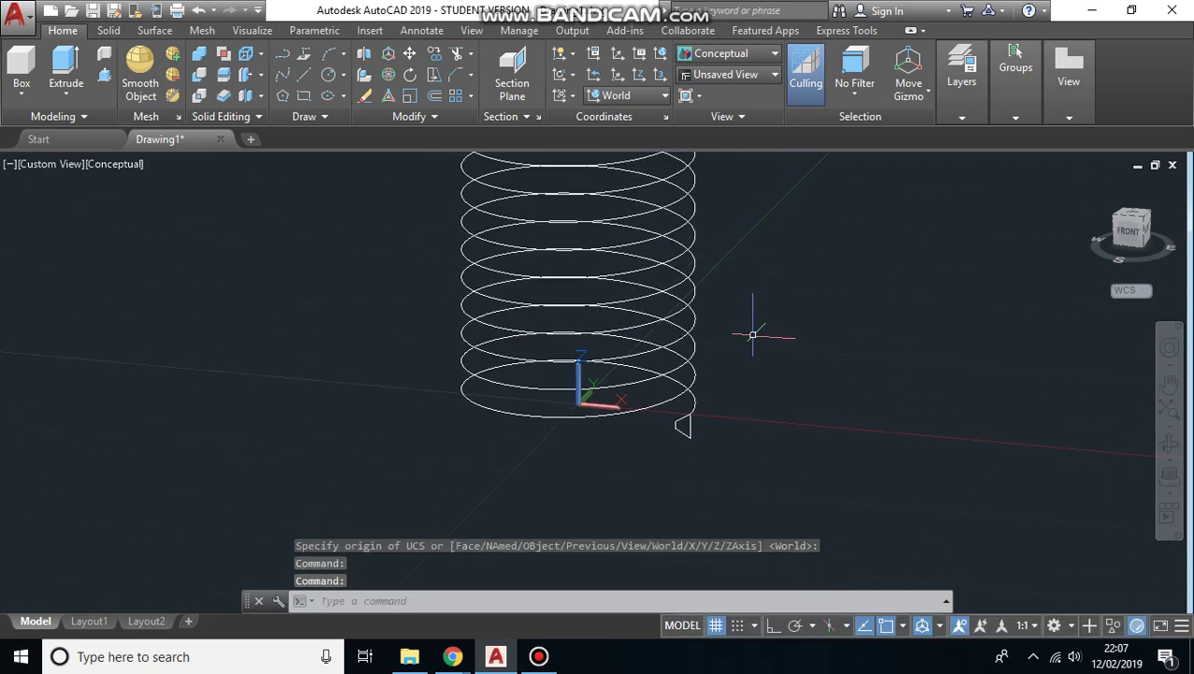
# Draw a radius 5 circle centred at 0,0 at the helix base.
pyautogui.click(330, 81)
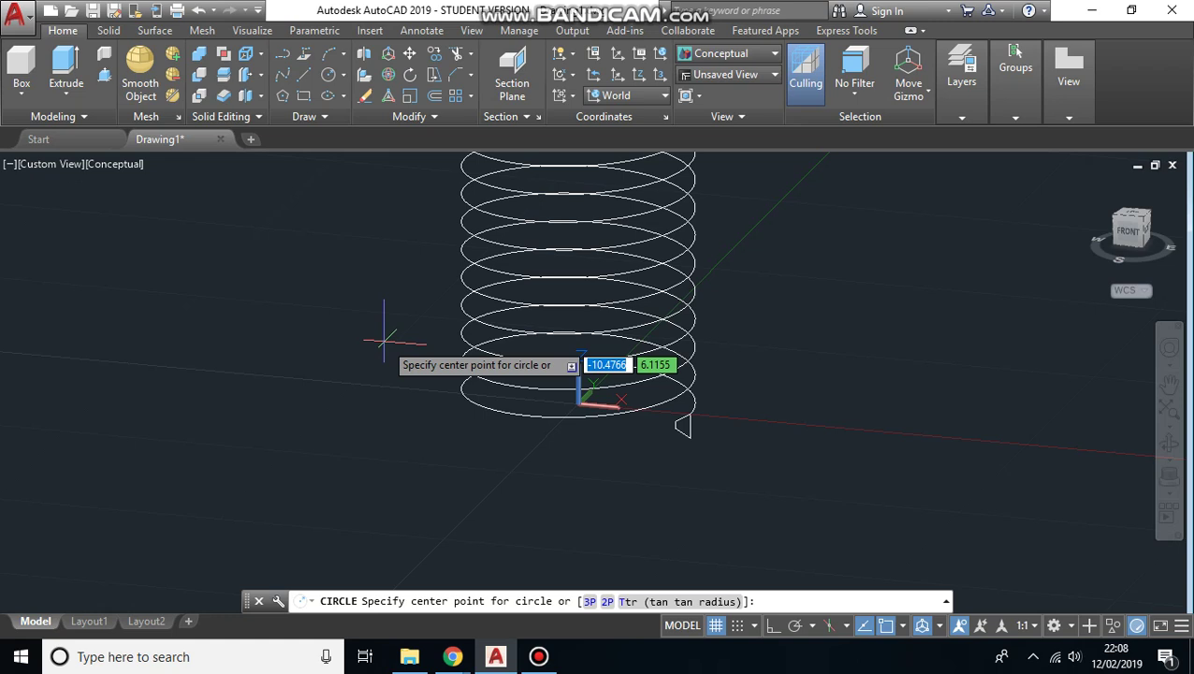
pyautogui.write('0')
pyautogui.press('Tab')
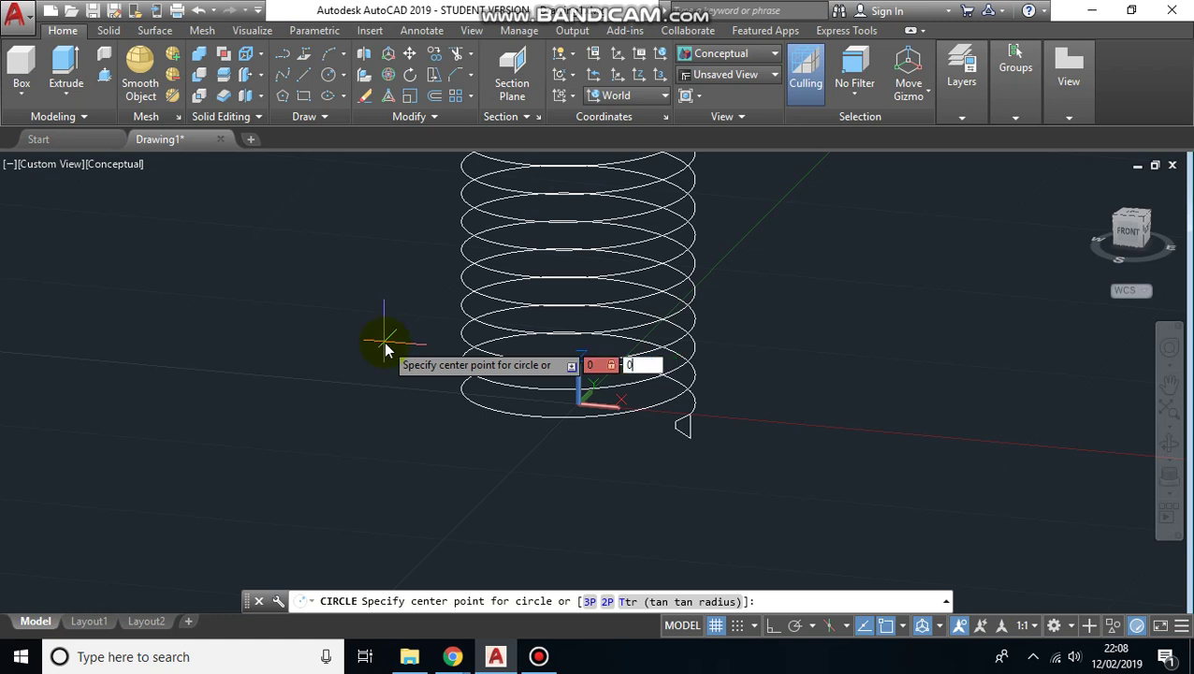
pyautogui.press('Return')
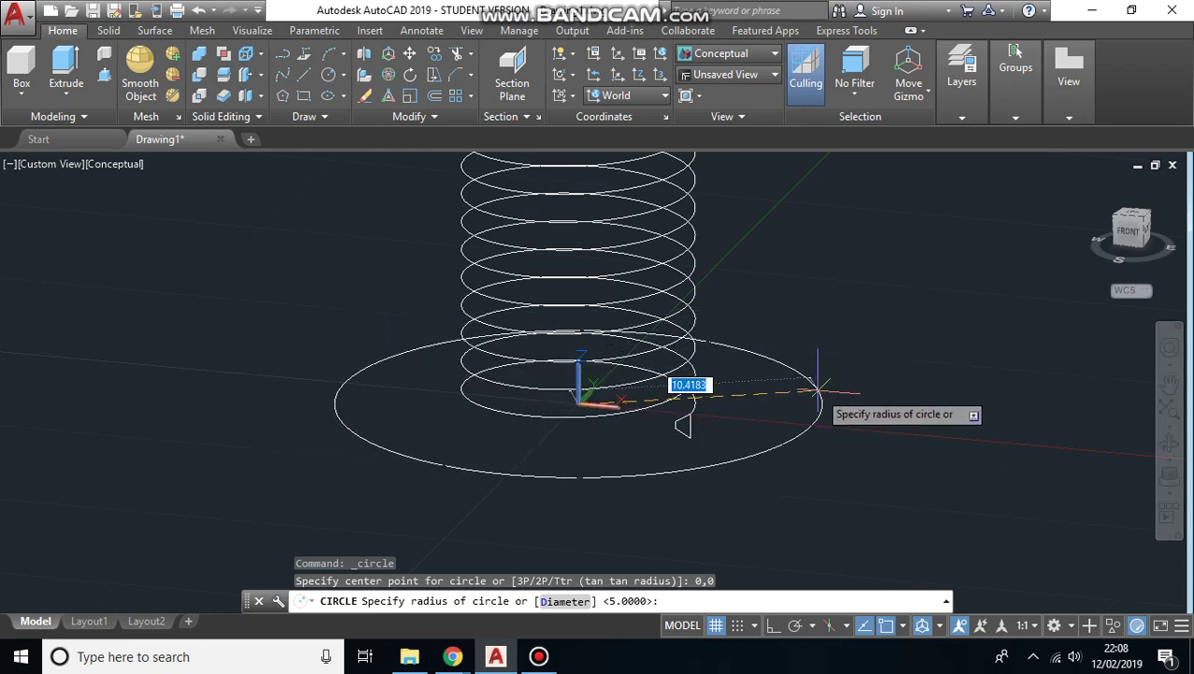
pyautogui.write('5')
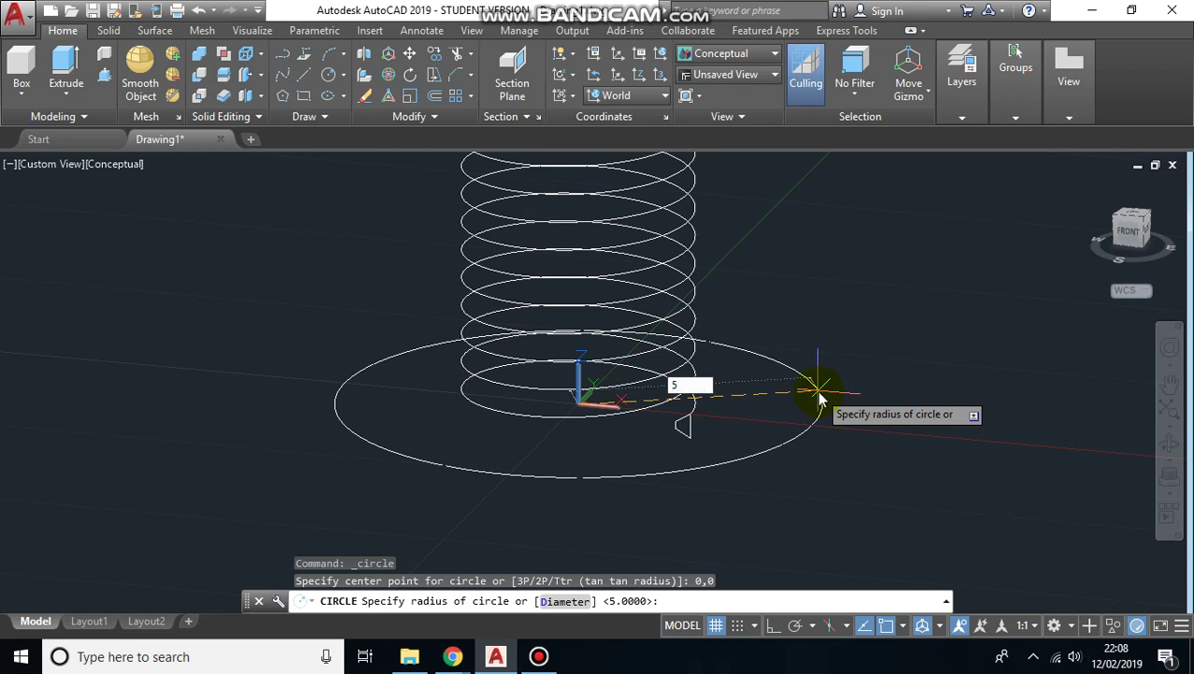
pyautogui.press('Return')
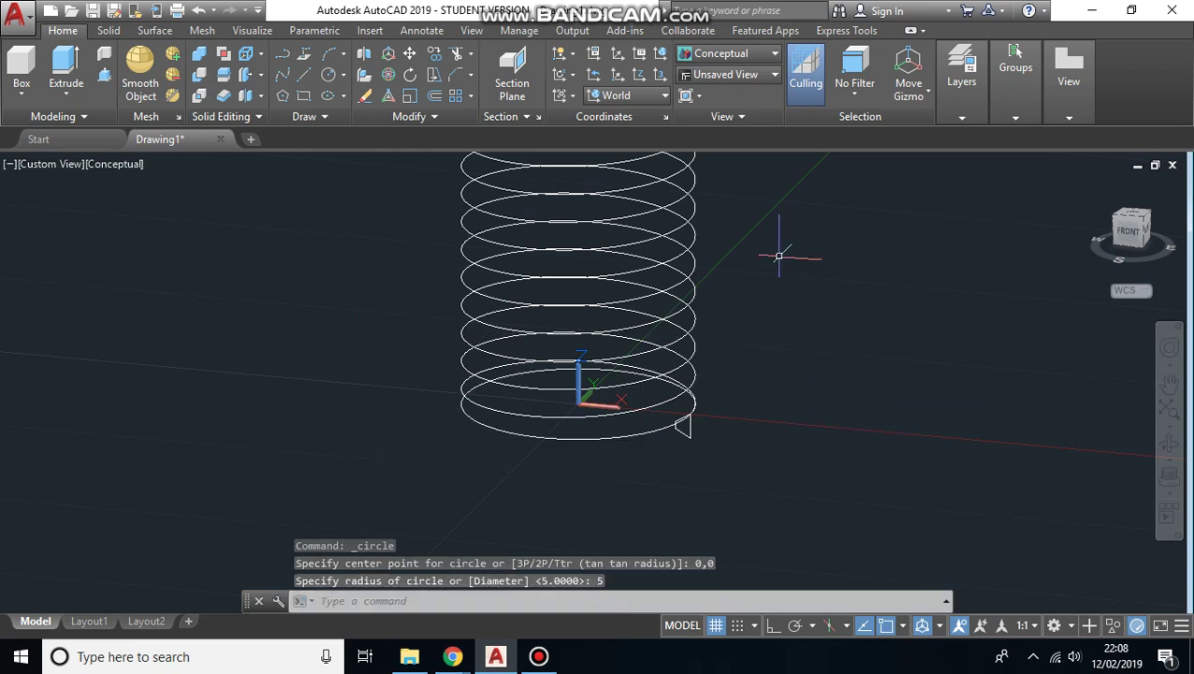
# Extrude the radius-5 base circle 33 units up into the solid shank cylinder.
pyautogui.click(68, 68)
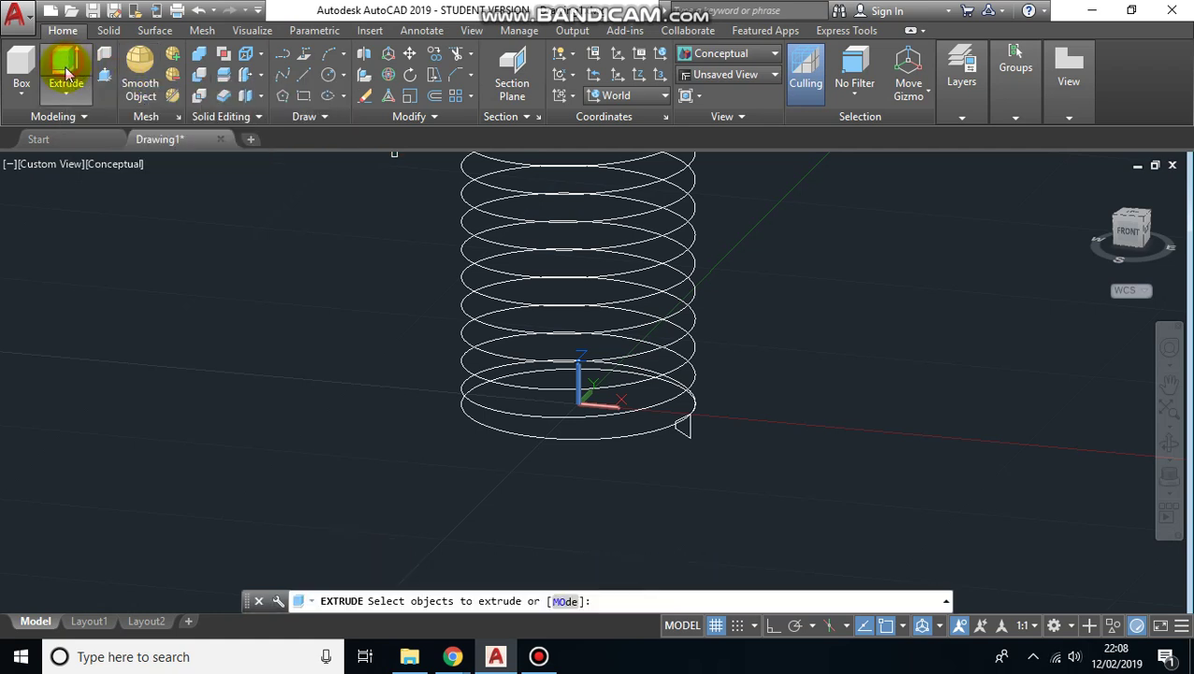
pyautogui.click(530, 436)
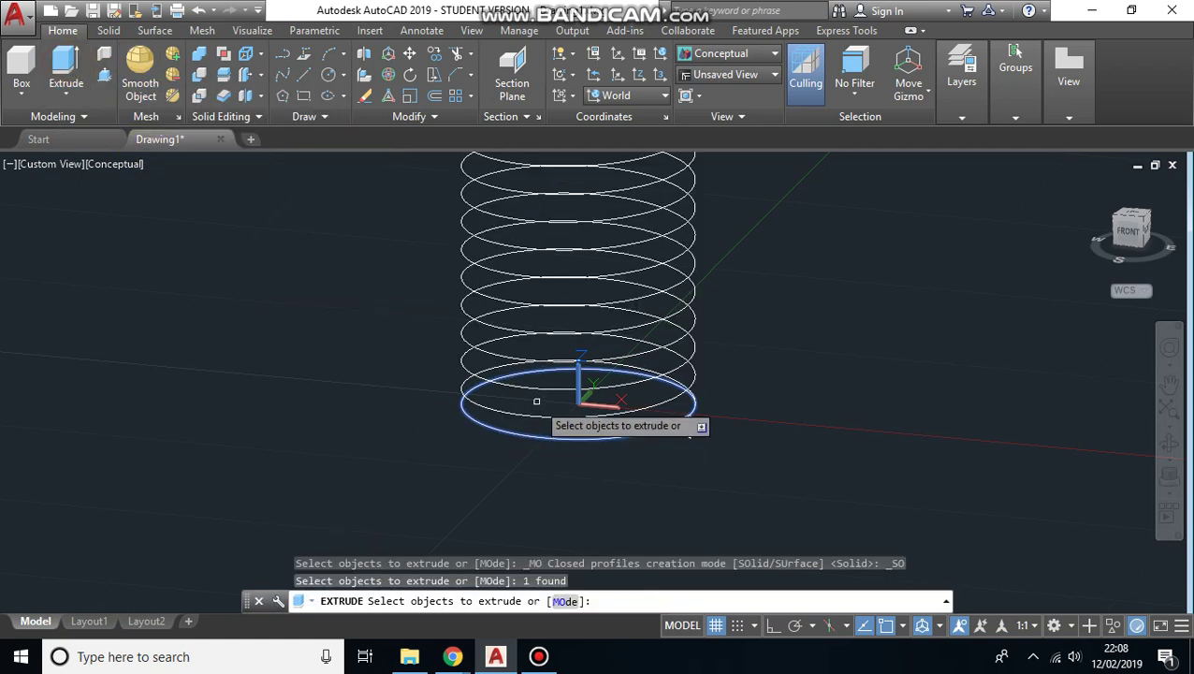
pyautogui.rightClick(633, 481)
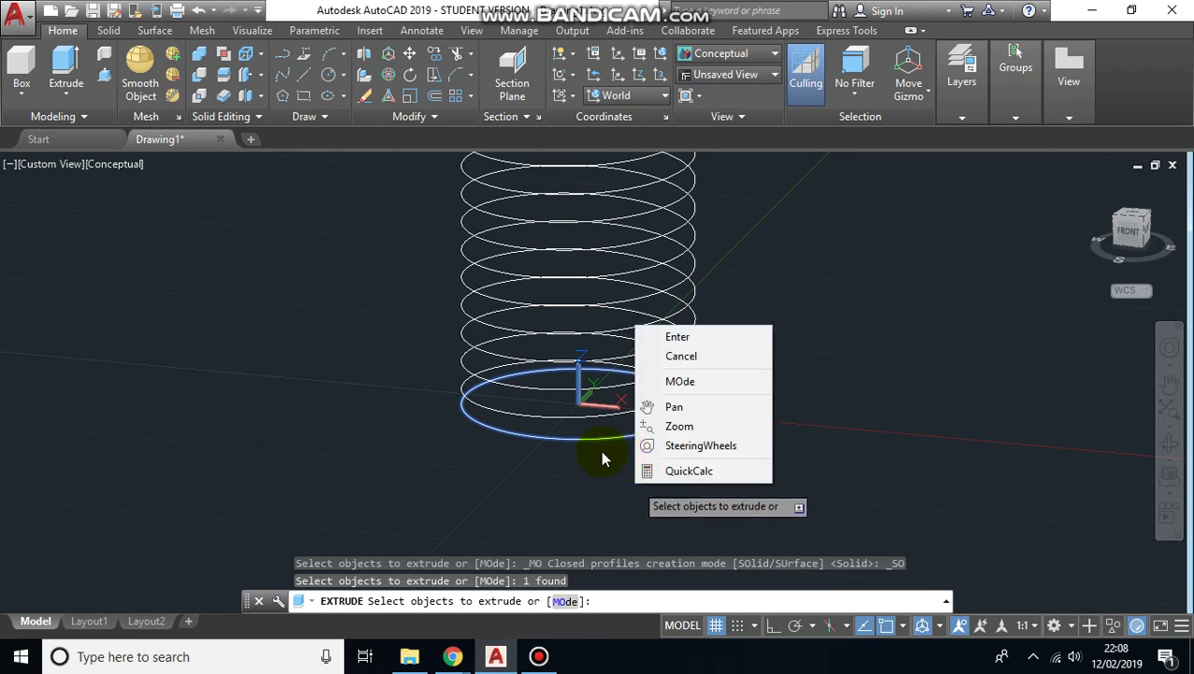
pyautogui.click(678, 337)
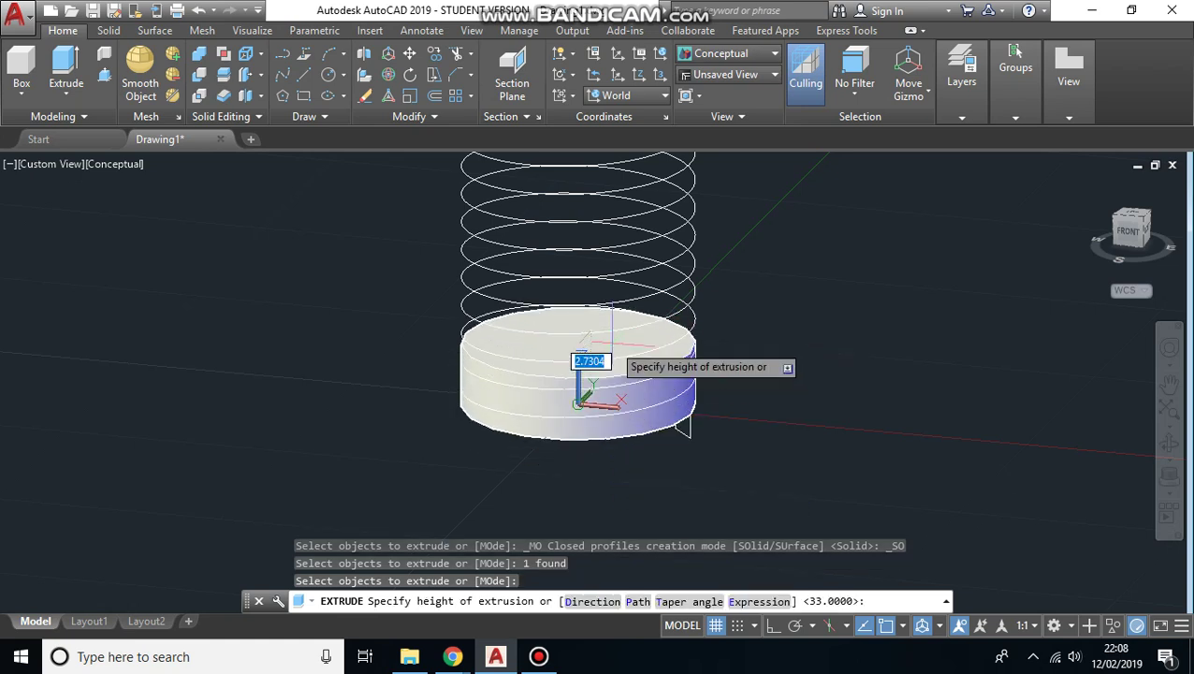
pyautogui.scroll(-6, 580, 348)
pyautogui.moveTo(599, 243); pyautogui.dragTo(597, 374, button='middle')
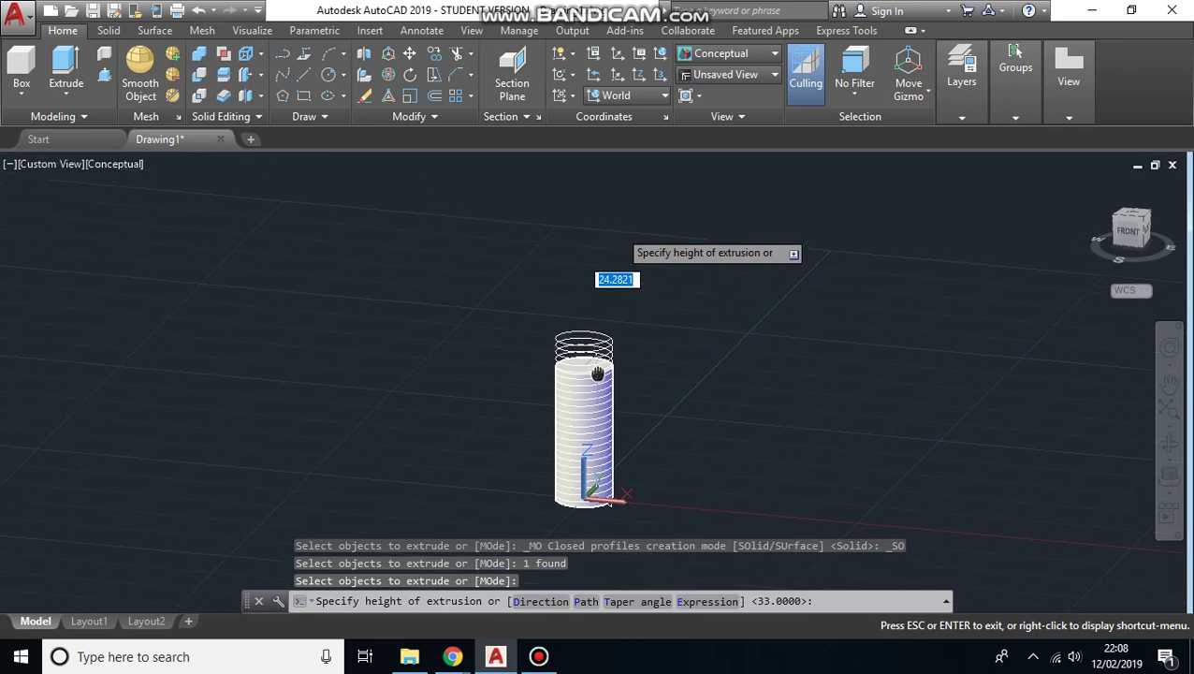
pyautogui.press('Escape')
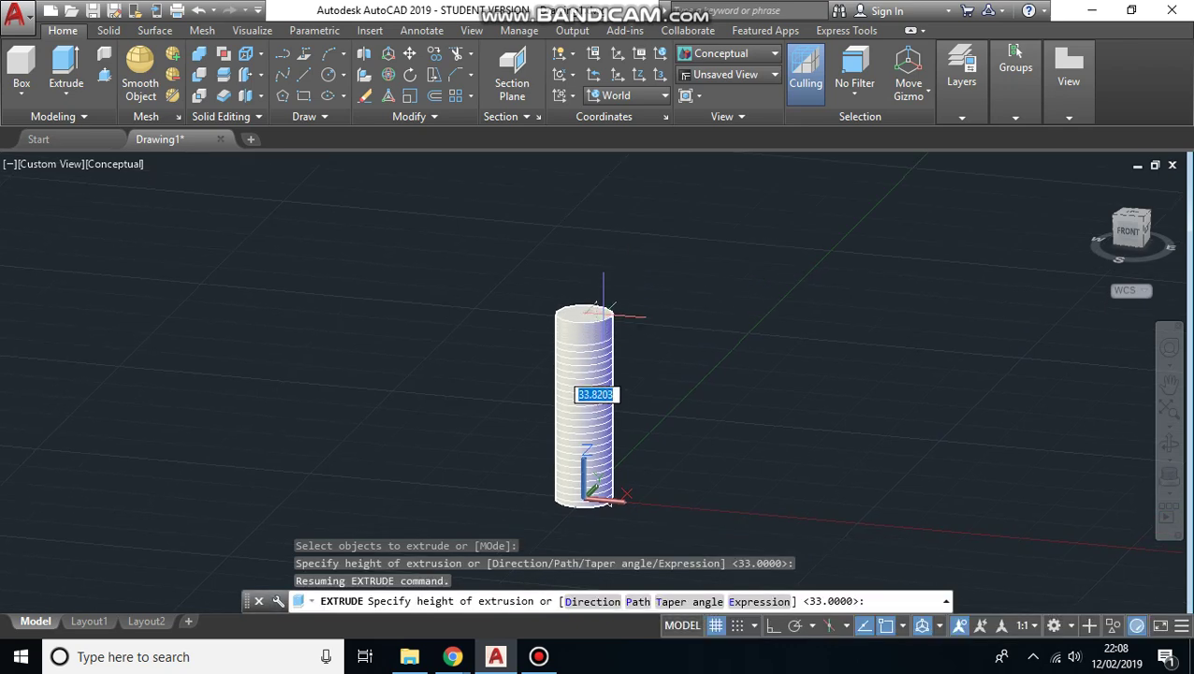
pyautogui.write('33')
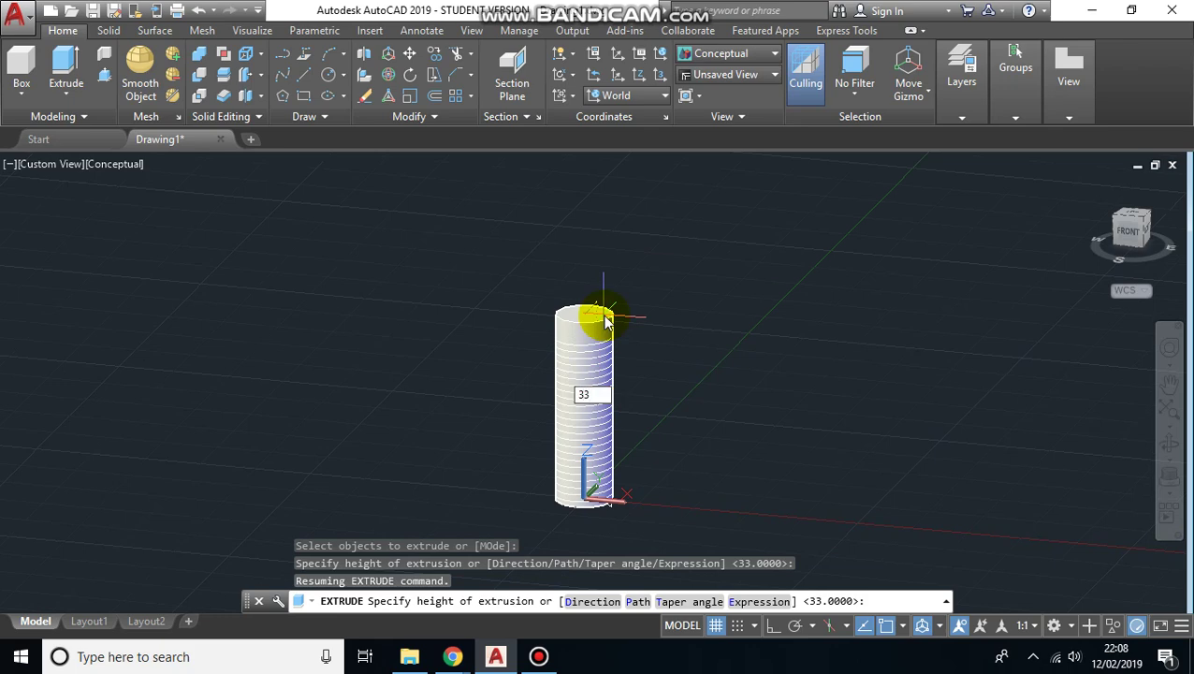
pyautogui.press('Return')
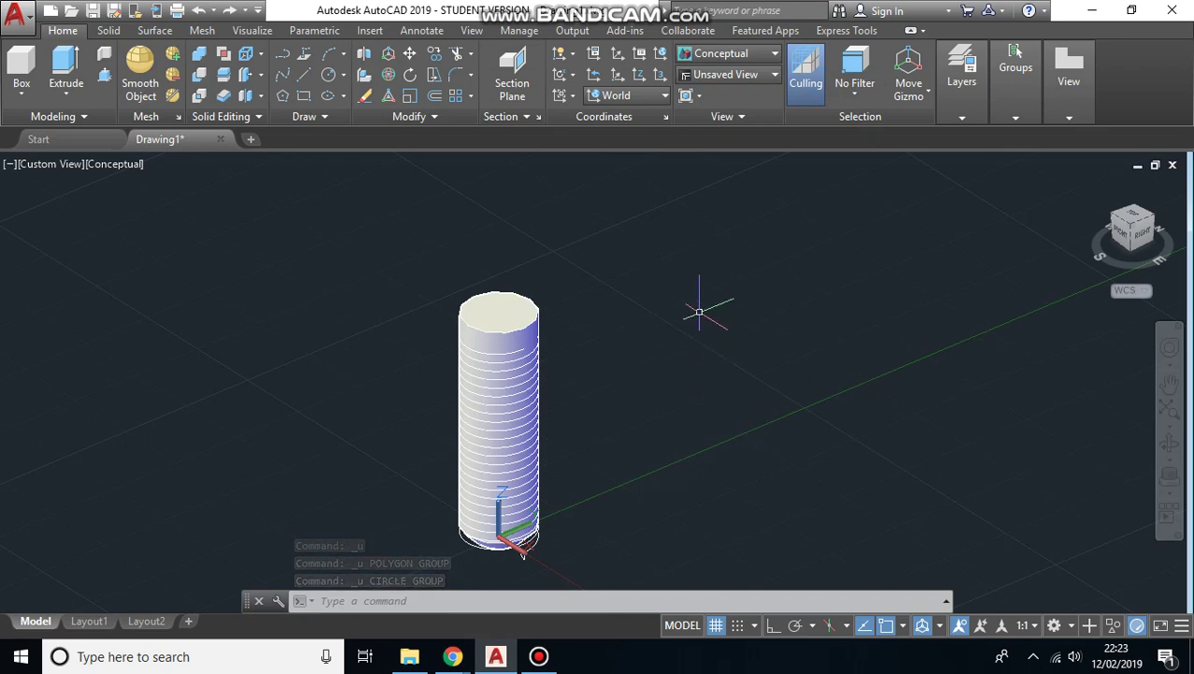
# Draw a diameter-17 circle centred on the cylinder's top face.
pyautogui.click(327, 83)
pyautogui.scroll(2, 493, 313)
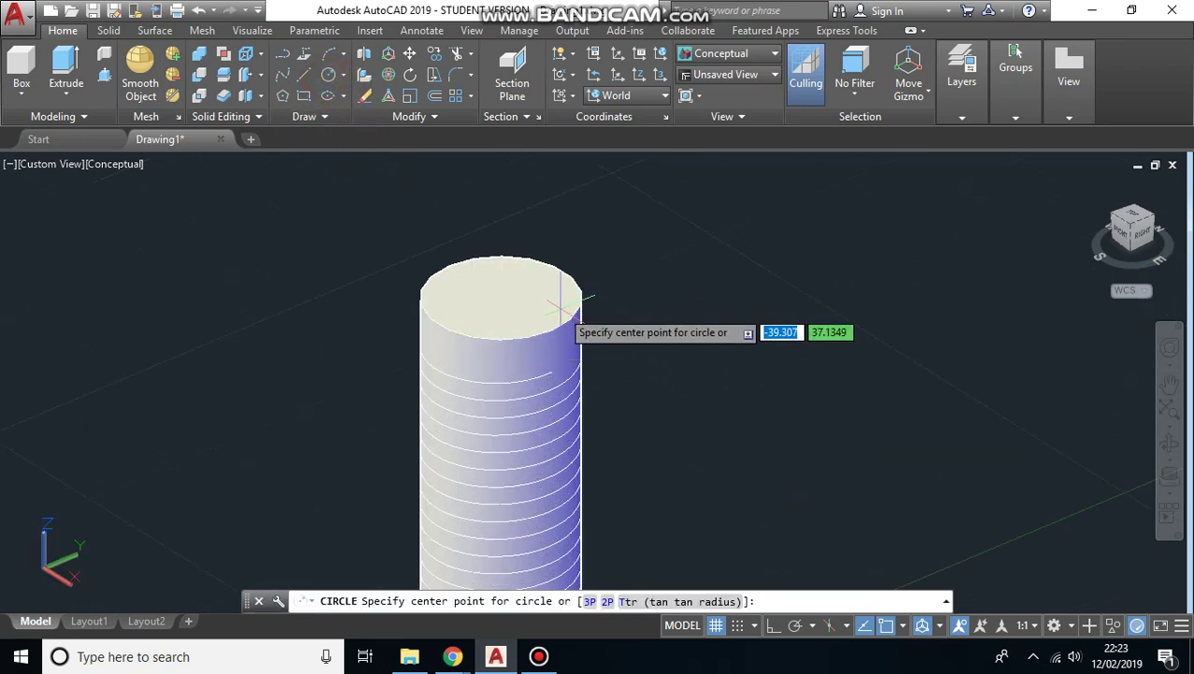
pyautogui.click(501, 295)
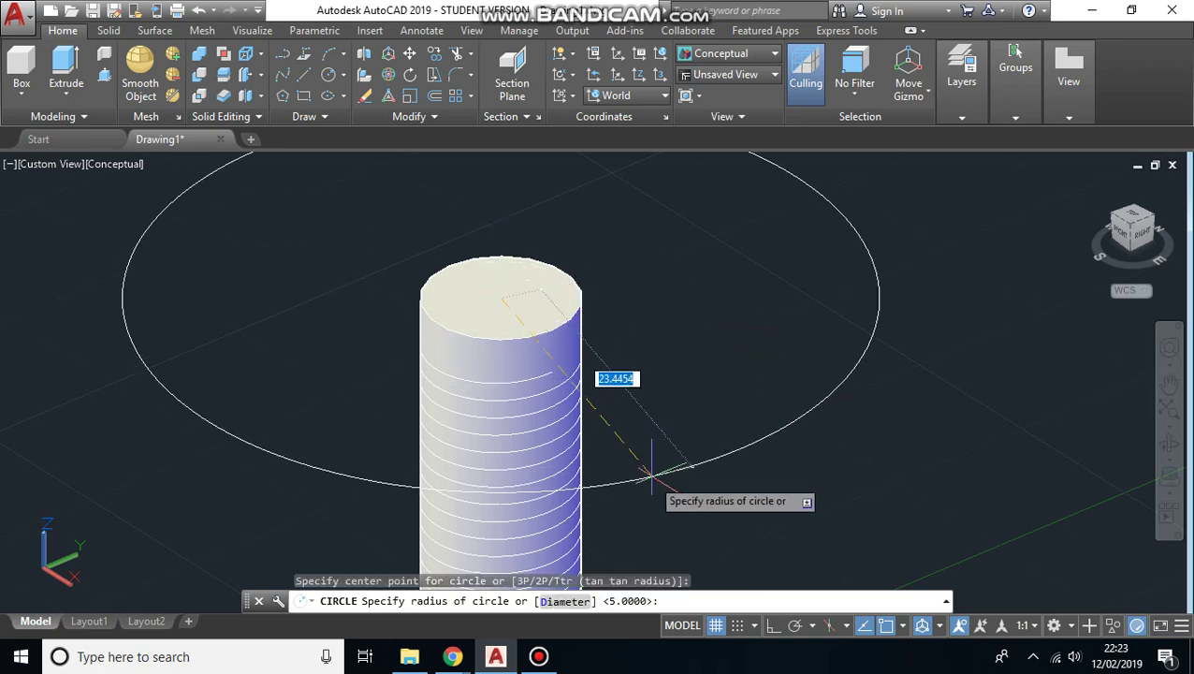
pyautogui.click(565, 601)
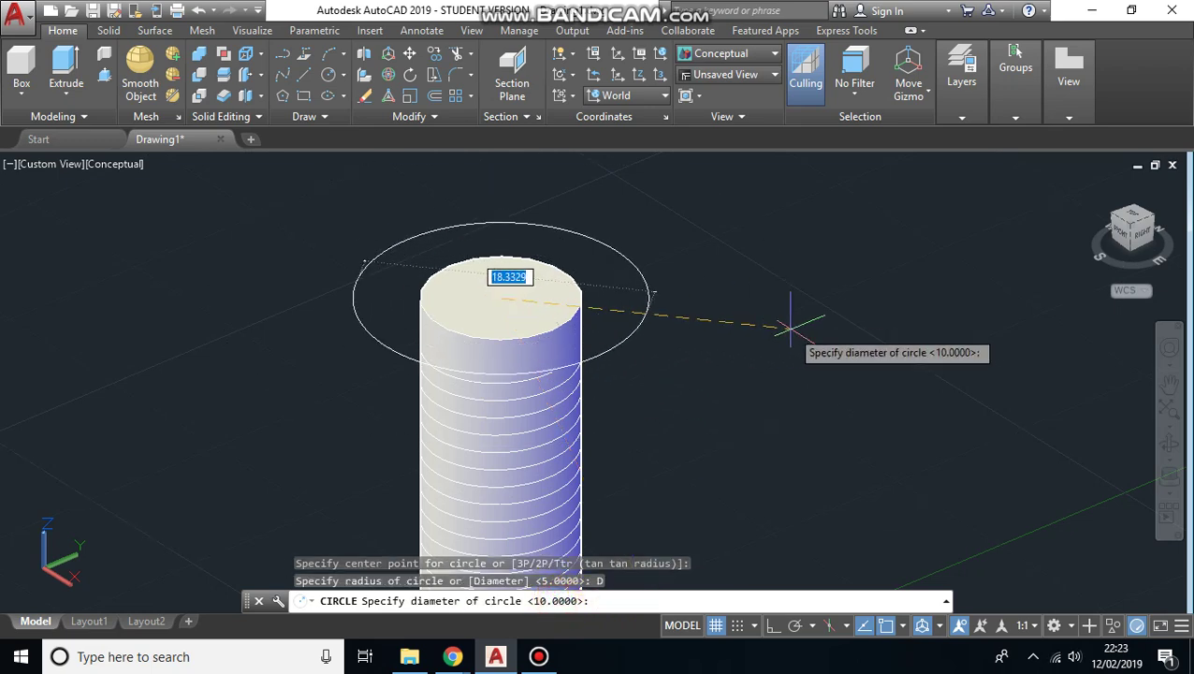
pyautogui.write('17')
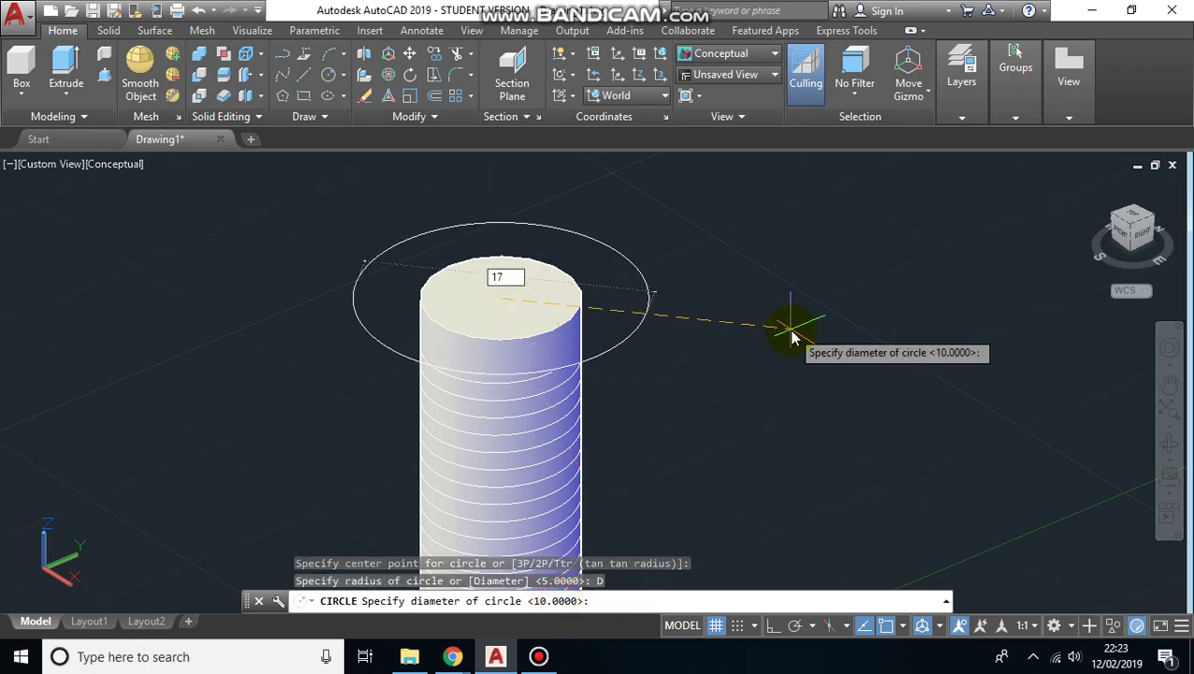
pyautogui.press('Return')
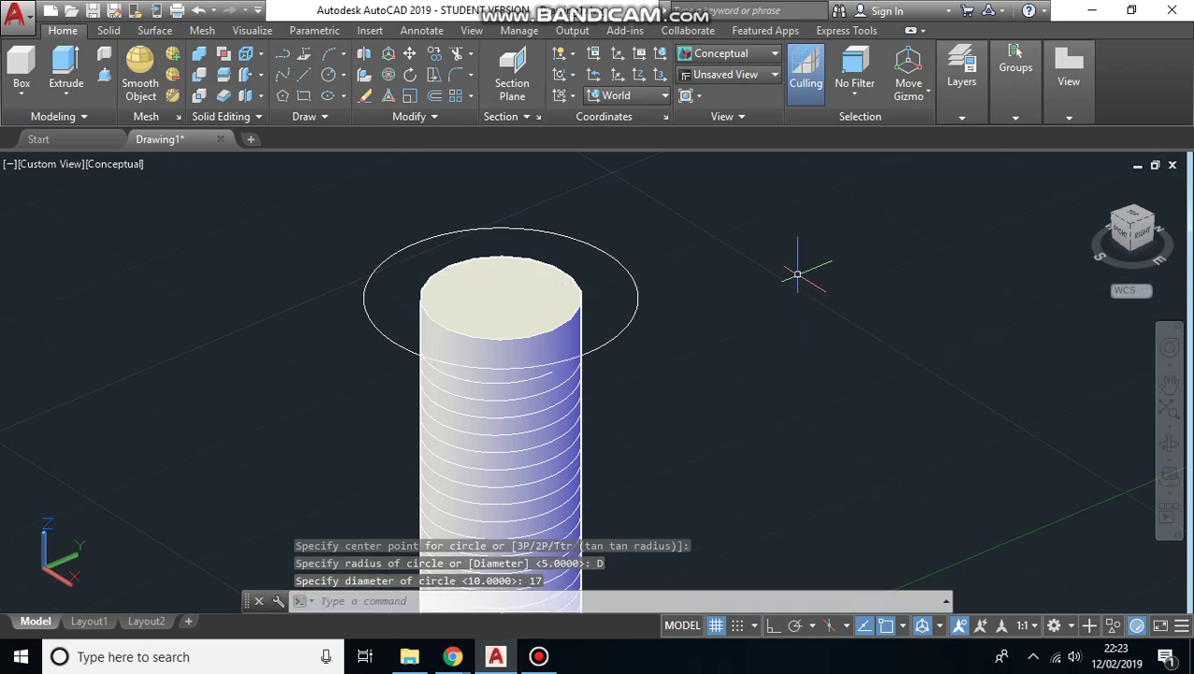
# Start a 6-sided inscribed polygon centred on the shaft top, with Nearest snap enabled.
pyautogui.click(283, 98)
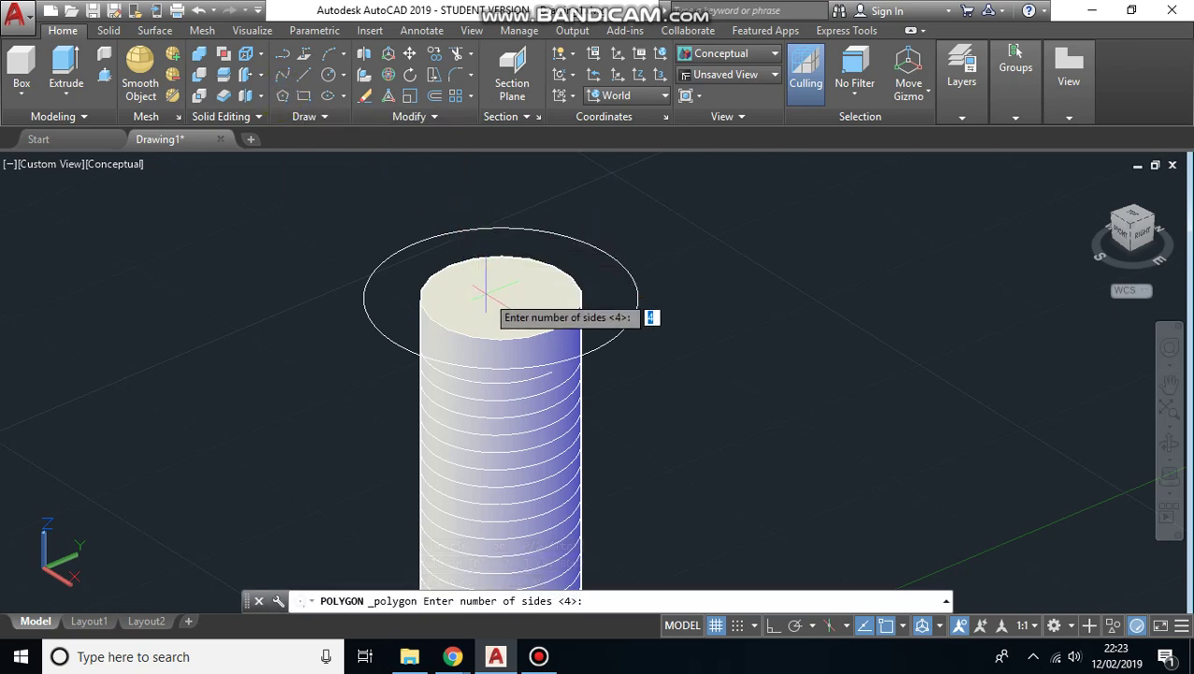
pyautogui.write('6')
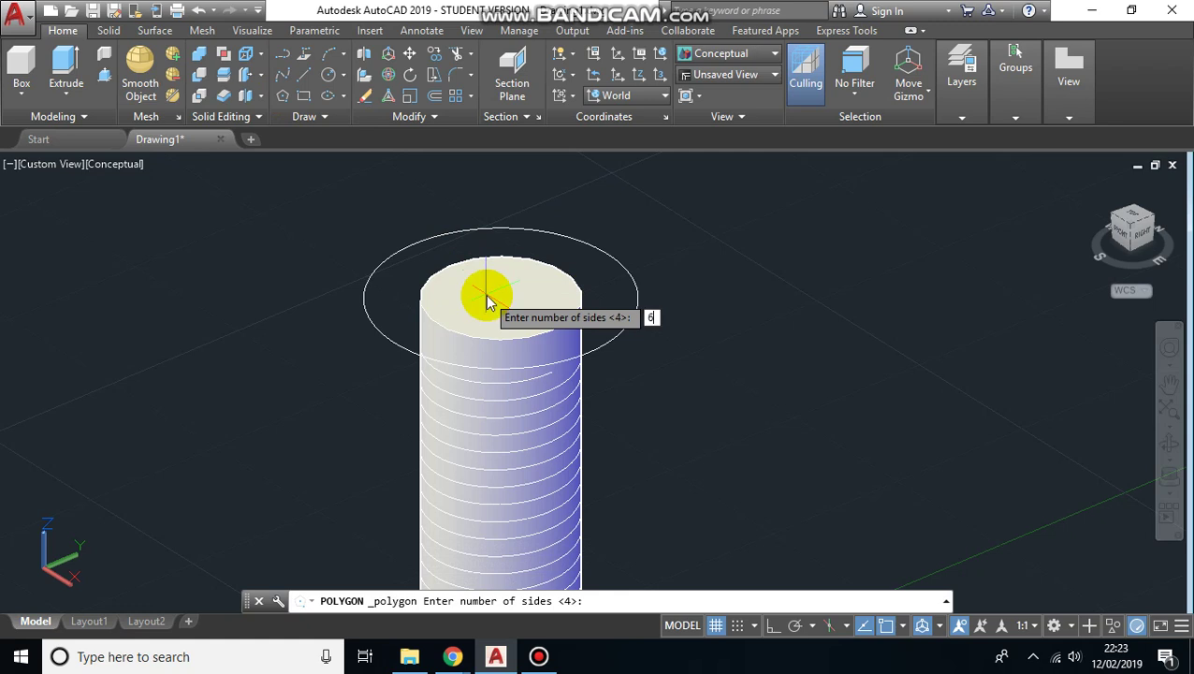
pyautogui.press('Return')
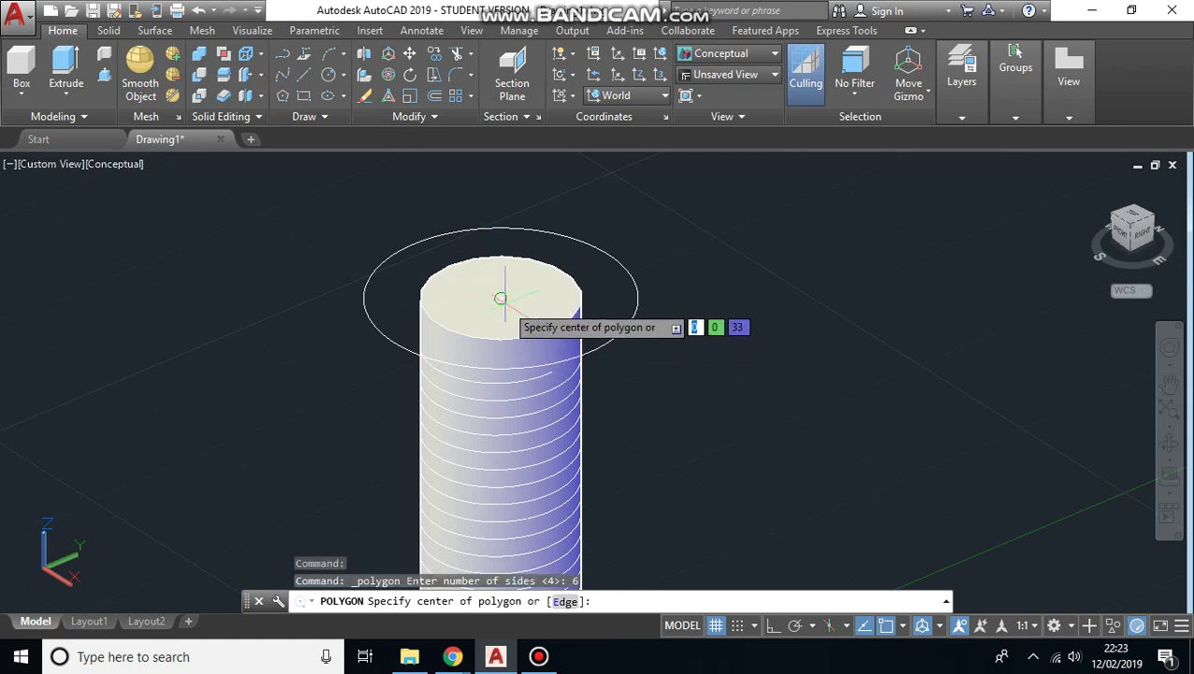
pyautogui.click(501, 297)
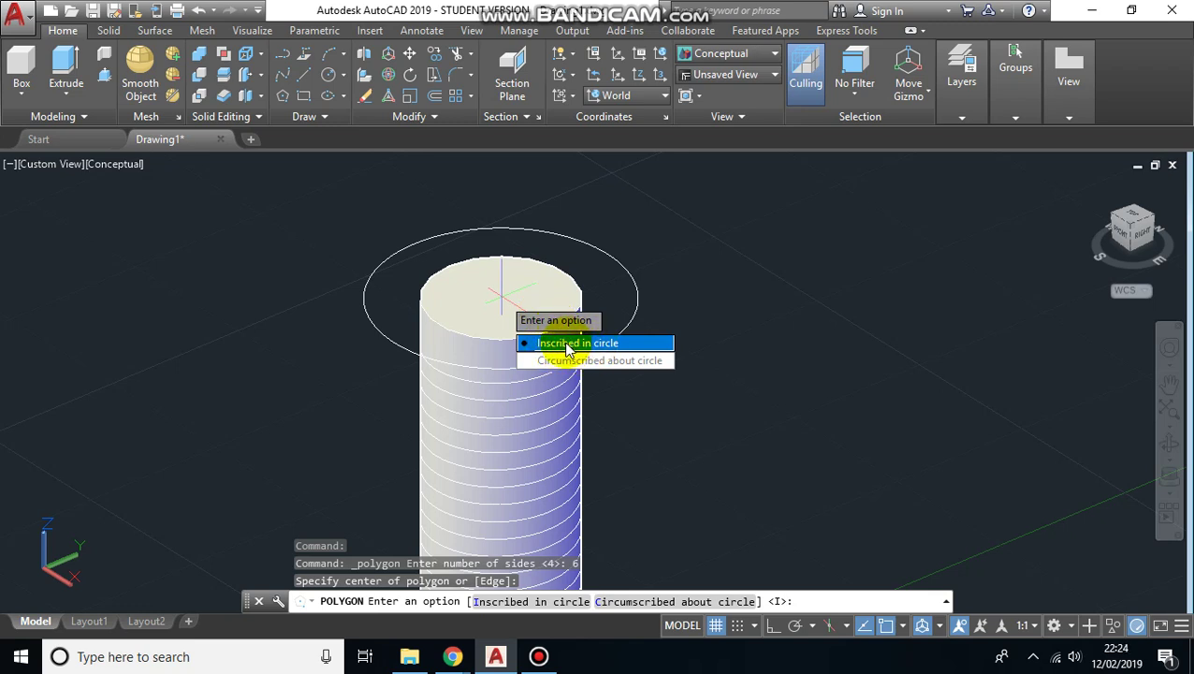
pyautogui.click(566, 349)
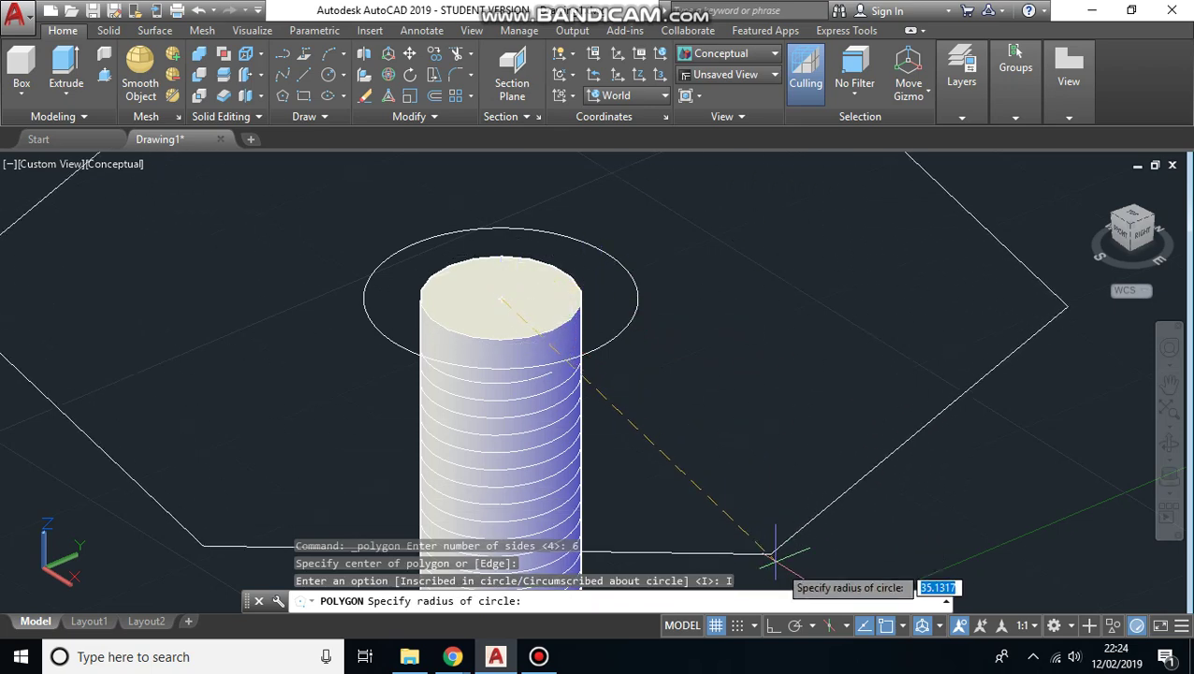
pyautogui.click(904, 626)
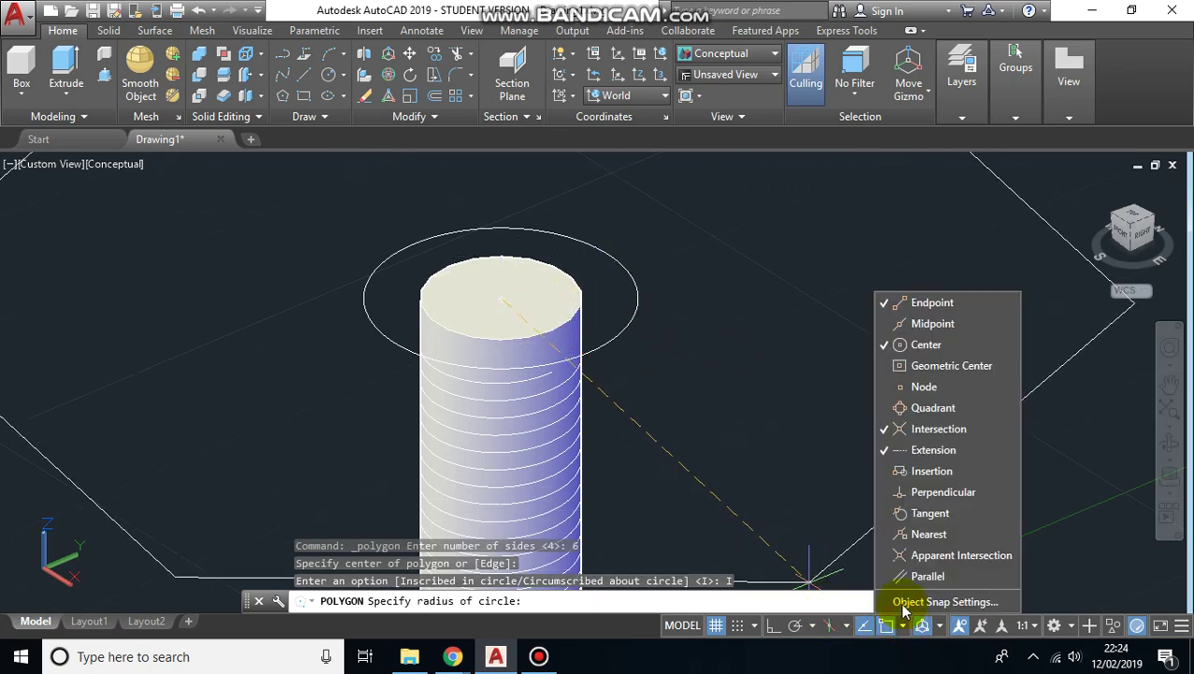
pyautogui.click(906, 536)
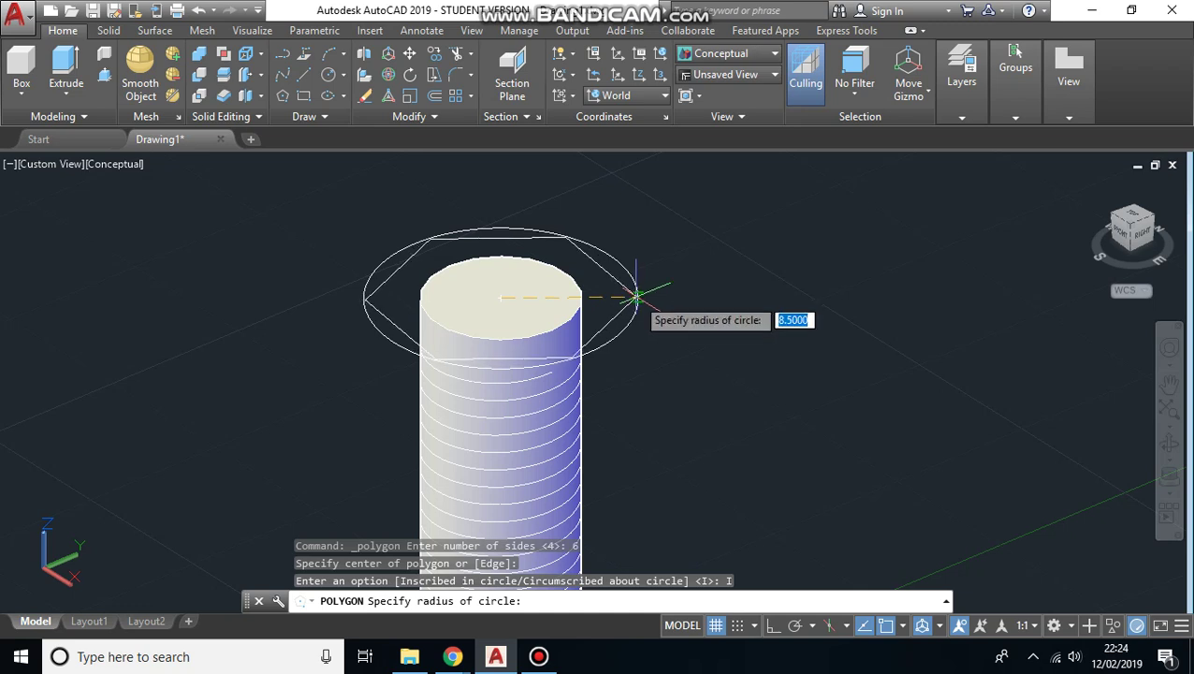
# Complete the hexagon on the 17 circle and extrude both circle and hexagon 6 units.
pyautogui.click(636, 298)
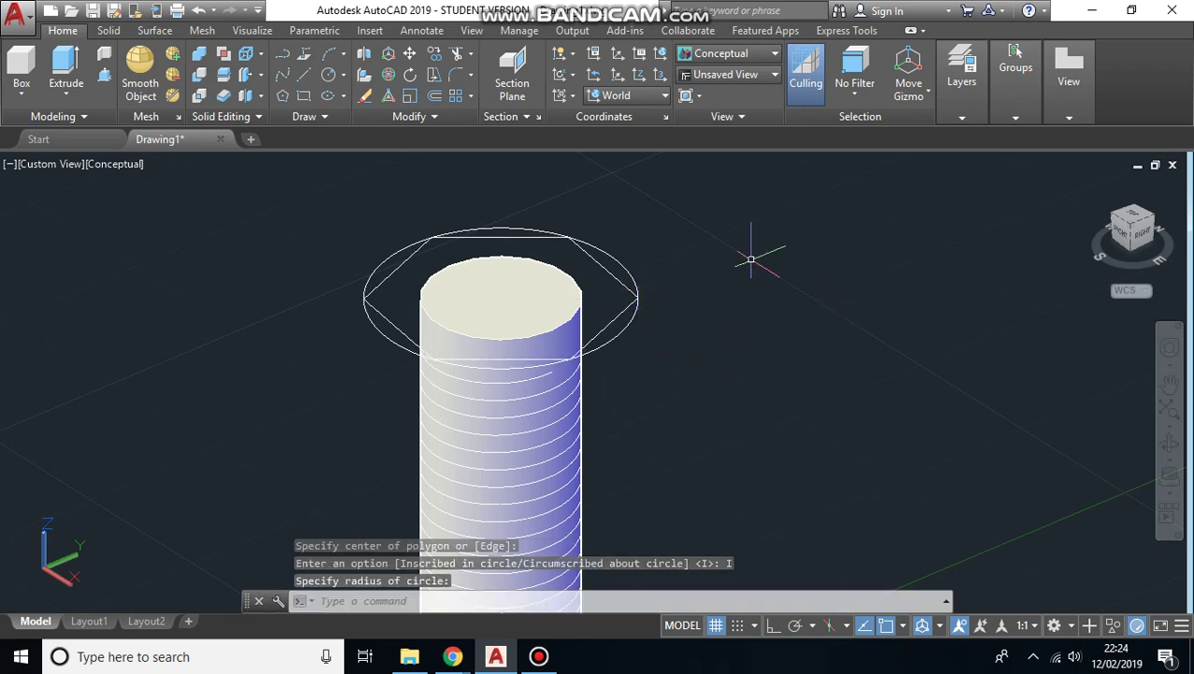
pyautogui.click(65, 64)
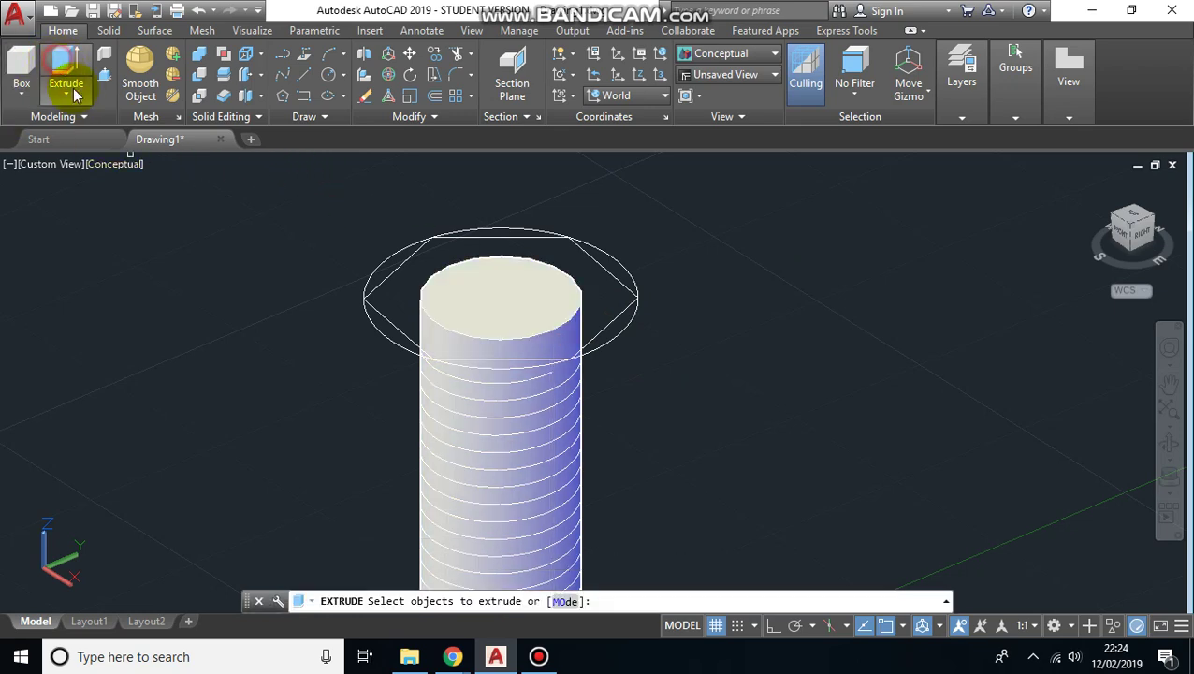
pyautogui.click(380, 332)
pyautogui.click(389, 320)
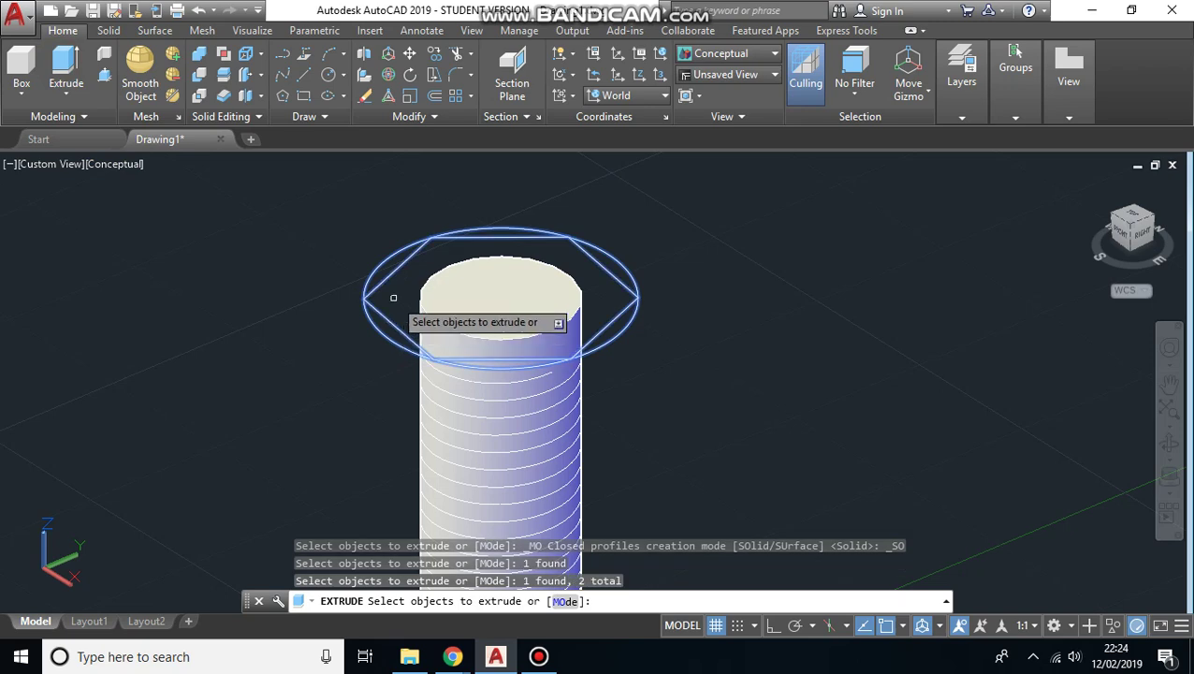
pyautogui.rightClick(393, 297)
pyautogui.click(426, 309)
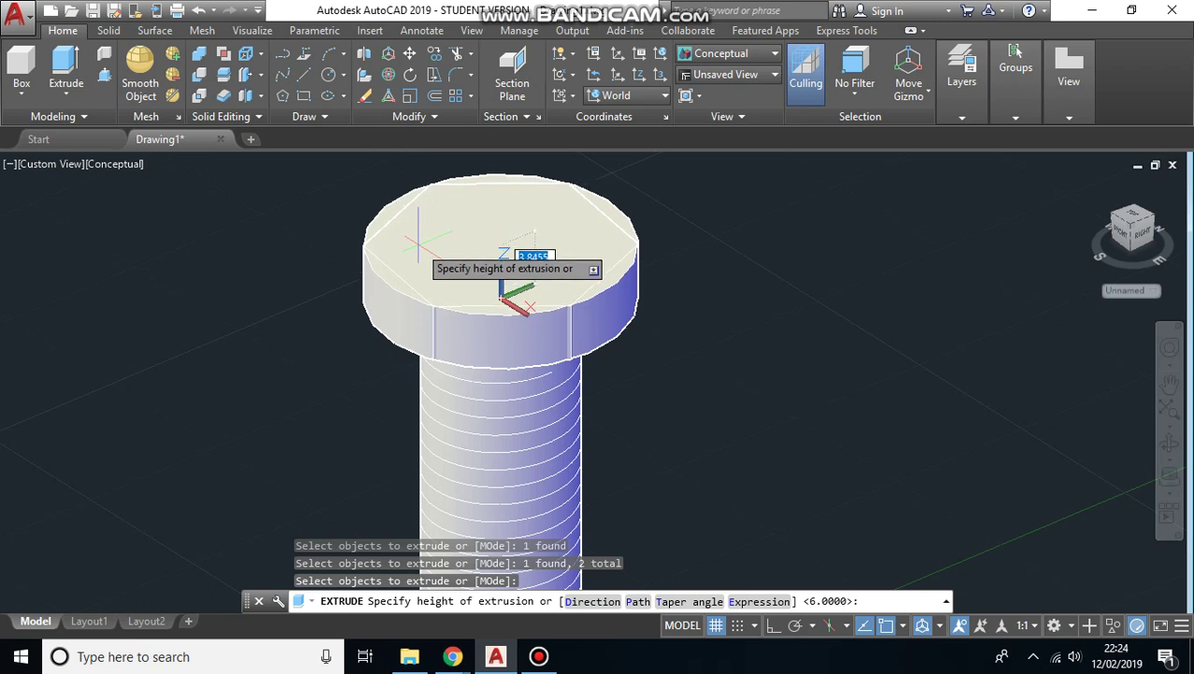
pyautogui.write('6')
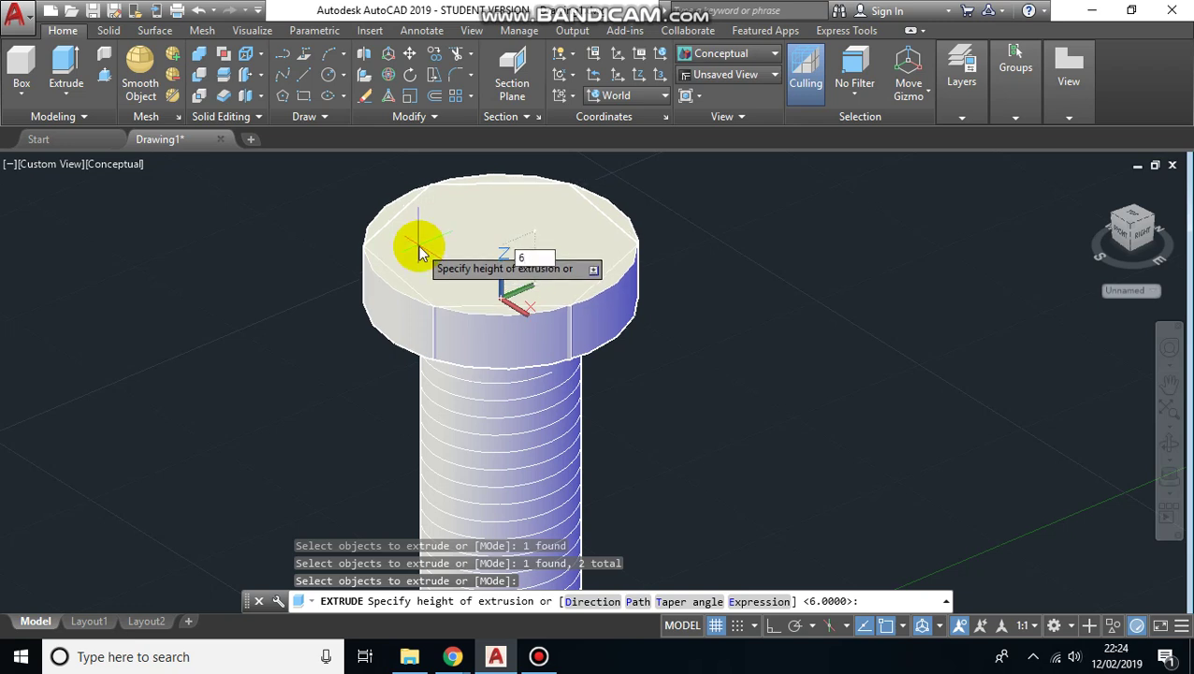
pyautogui.press('Return')
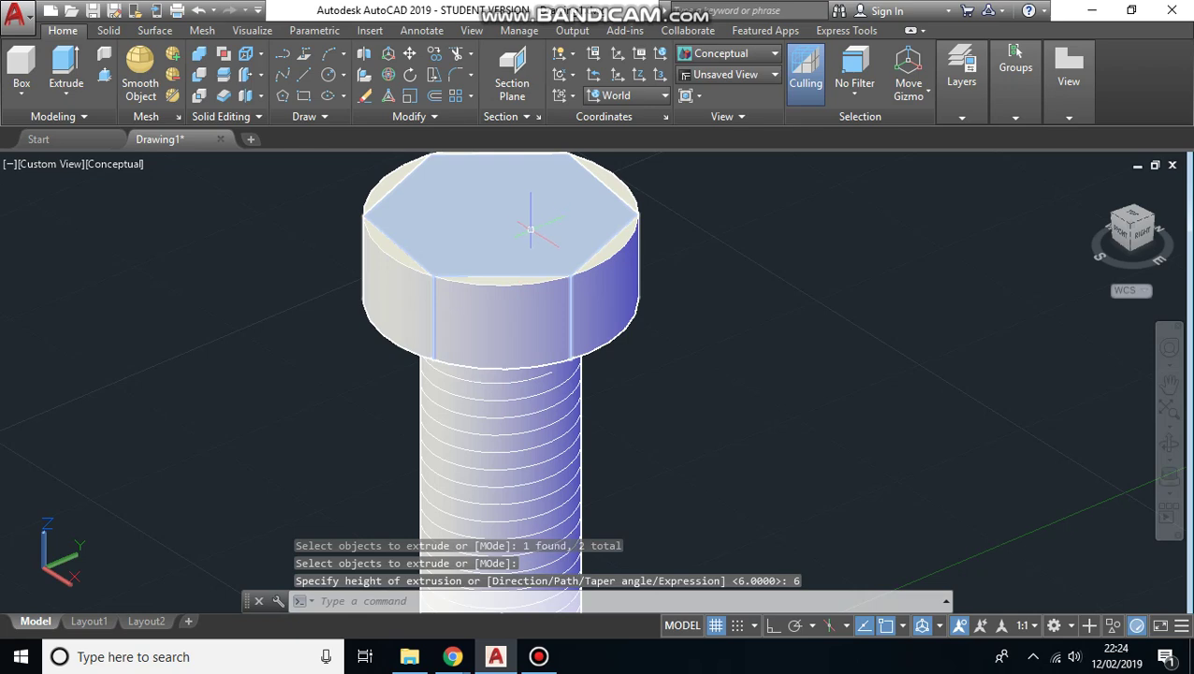
# Fillet the top edge of the cylindrical head with radius 1.
pyautogui.moveTo(531, 228); pyautogui.dragTo(501, 337, button='middle')
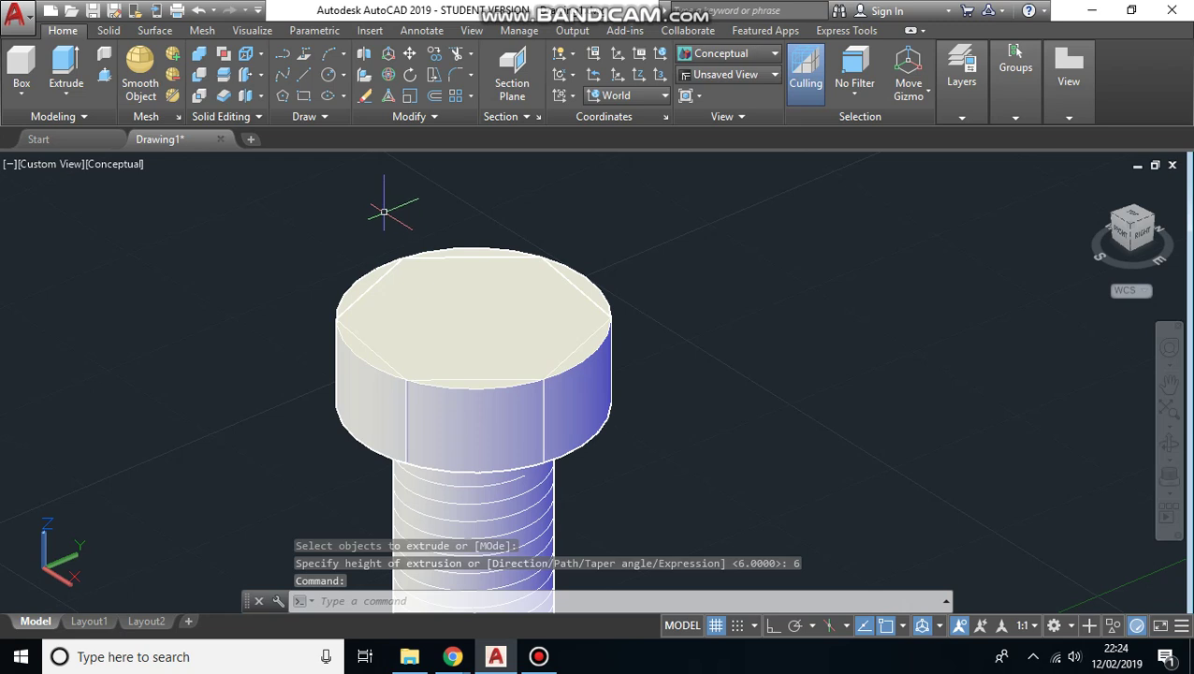
pyautogui.click(456, 74)
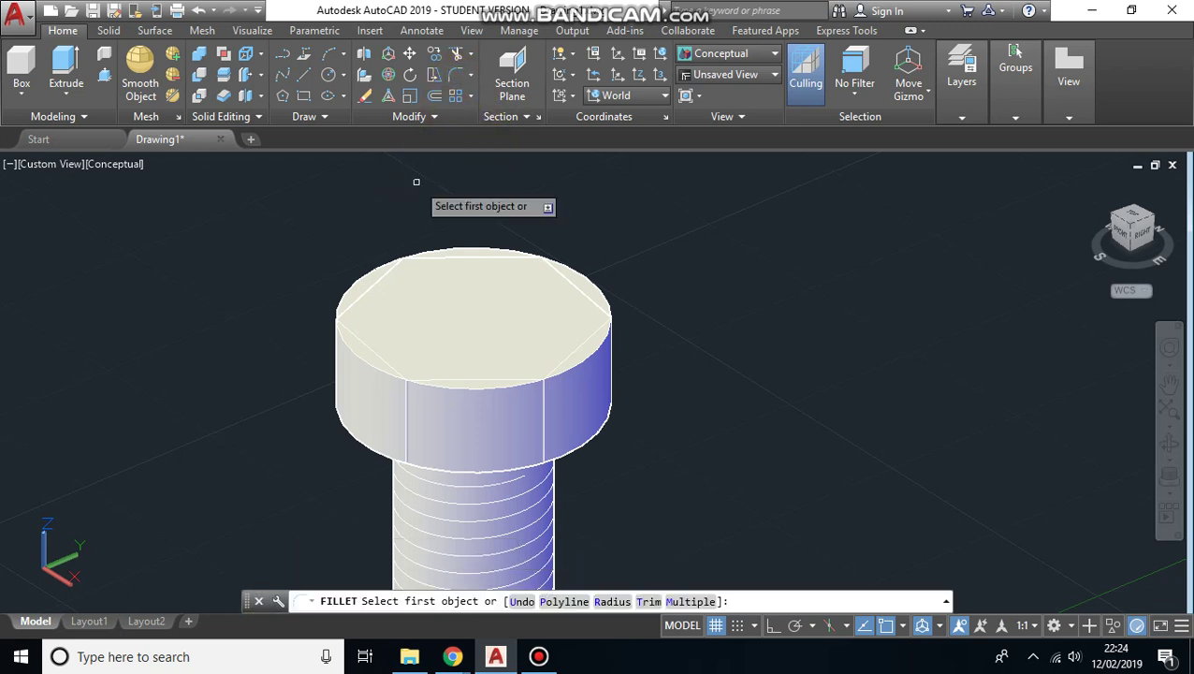
pyautogui.click(366, 360)
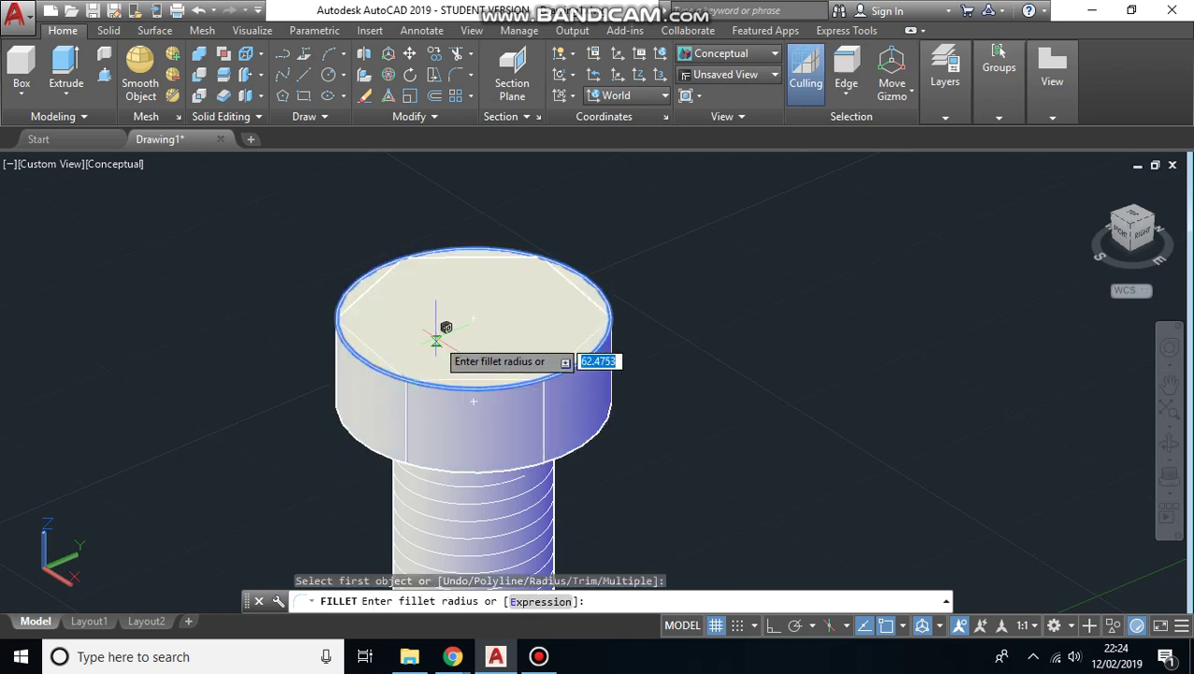
pyautogui.write('1')
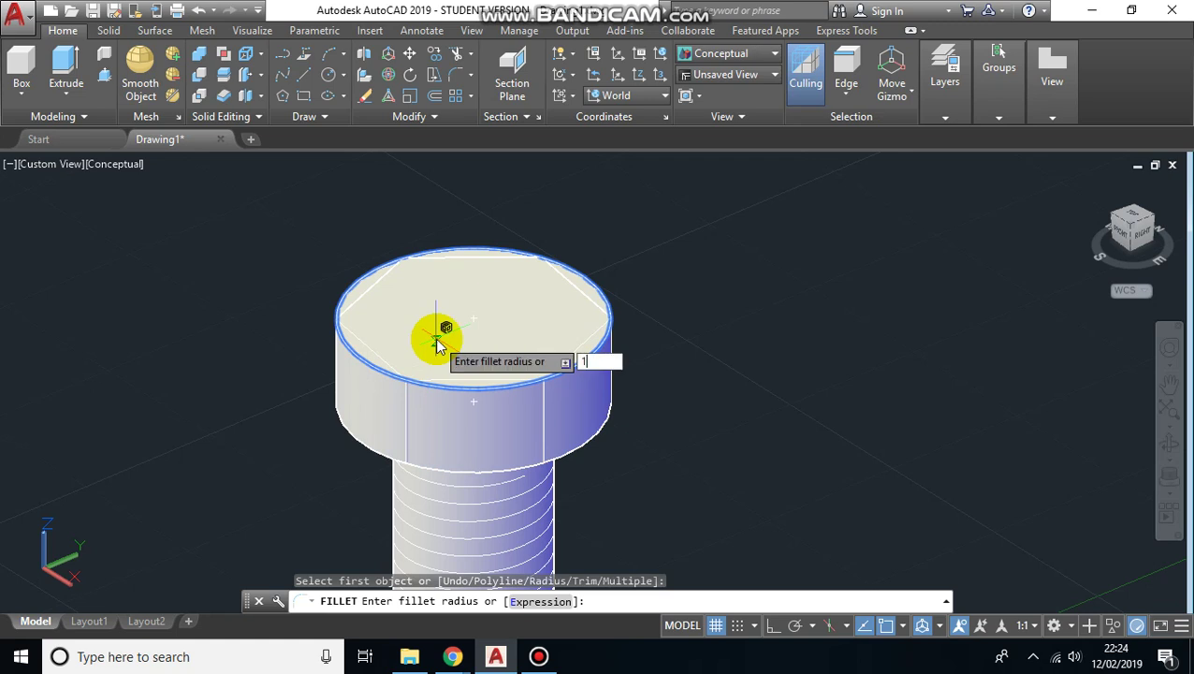
pyautogui.press('Return')
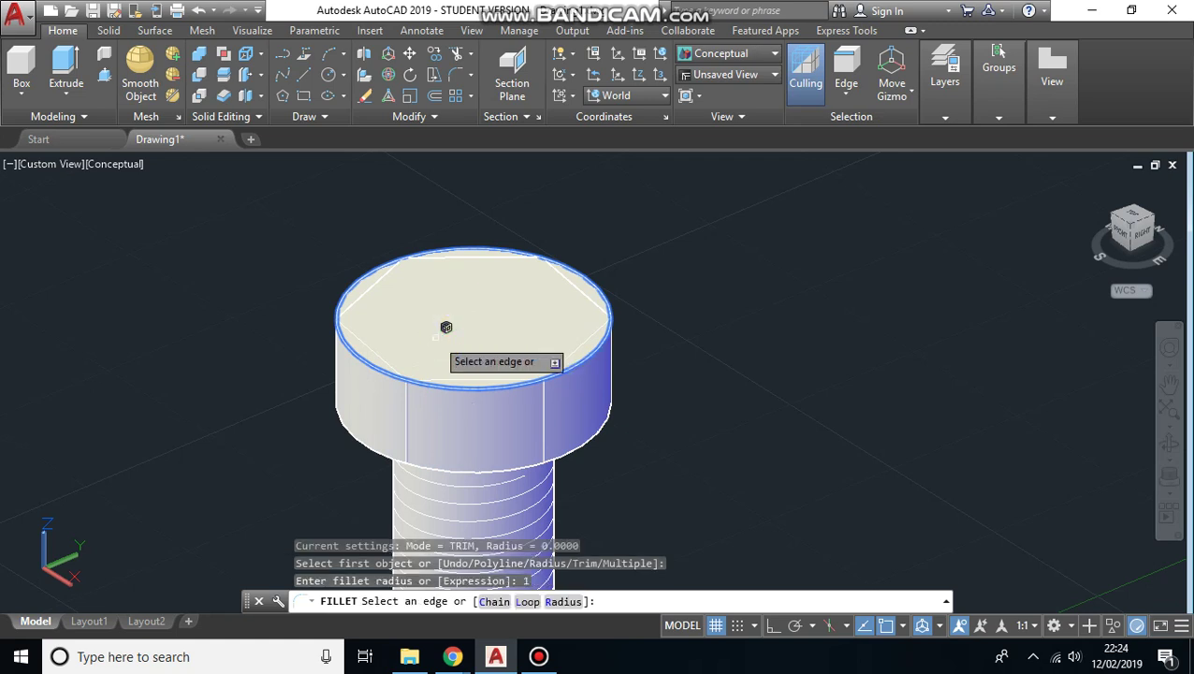
pyautogui.click(446, 326)
pyautogui.press('Return')
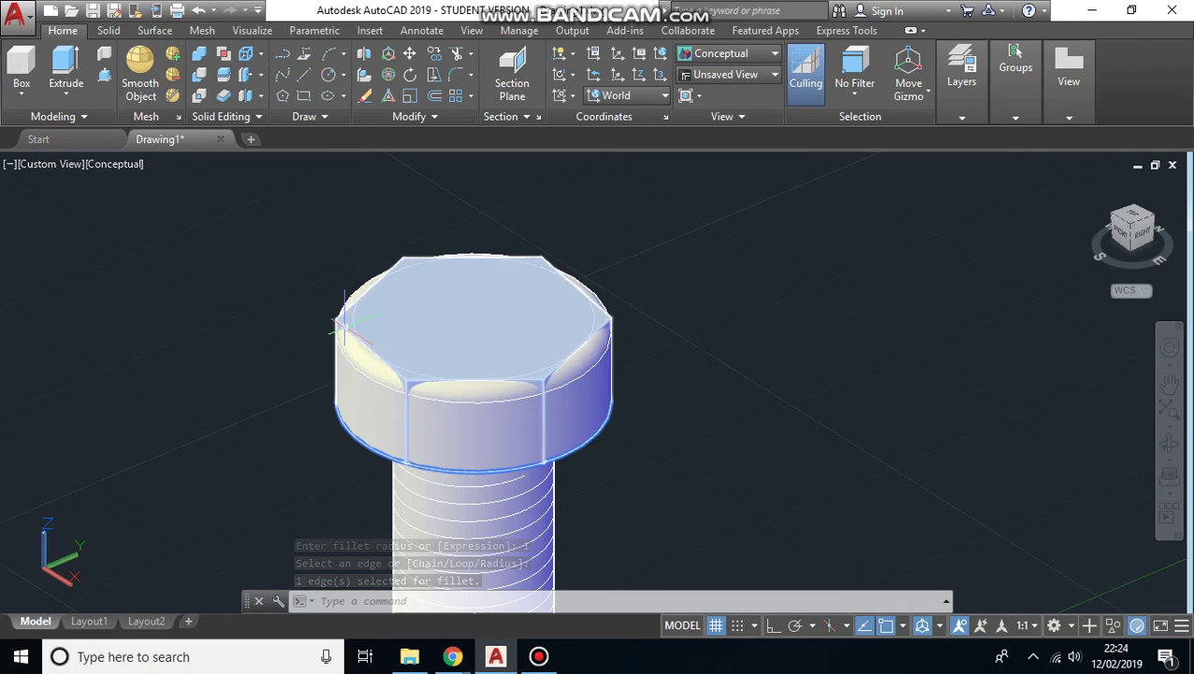
# Intersect the hexagonal prism with the filleted cylinder to form the hex head.
pyautogui.click(199, 95)
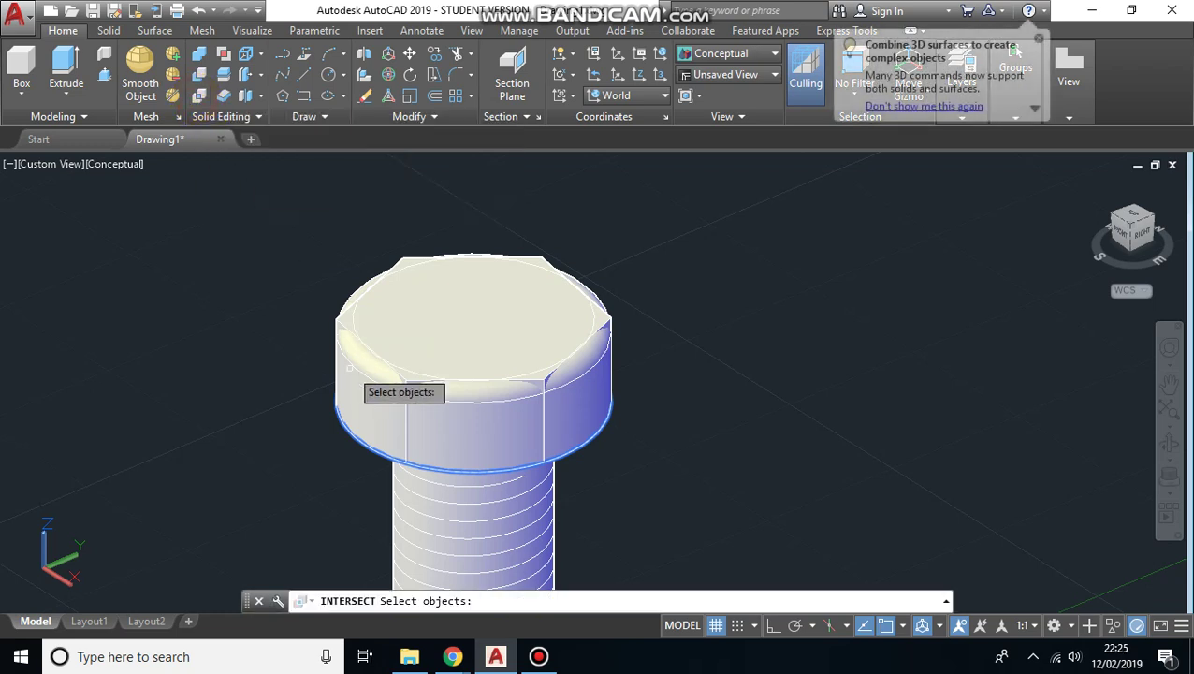
pyautogui.click(421, 340)
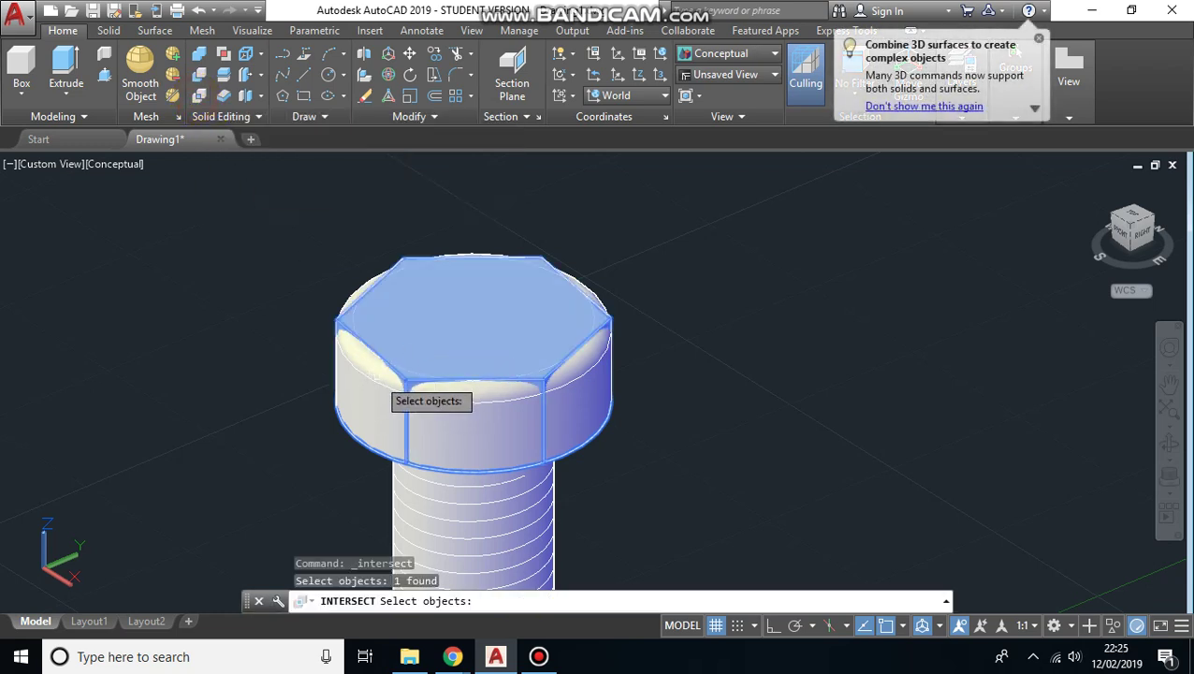
pyautogui.click(486, 420)
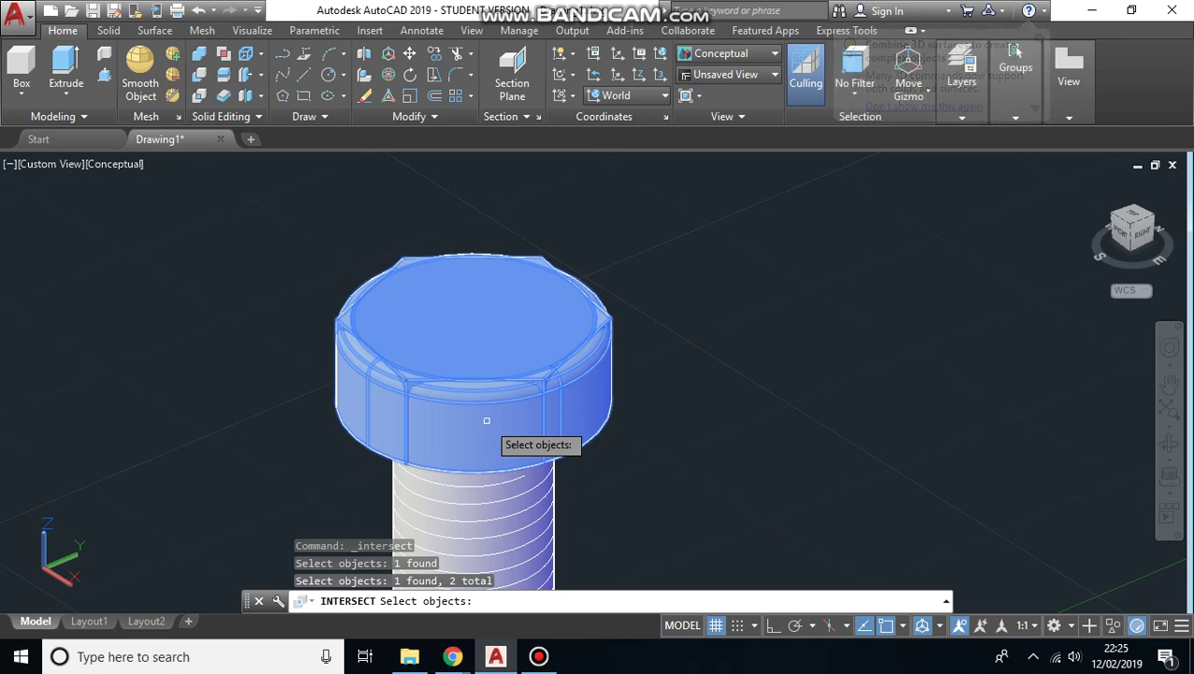
pyautogui.press('Return')
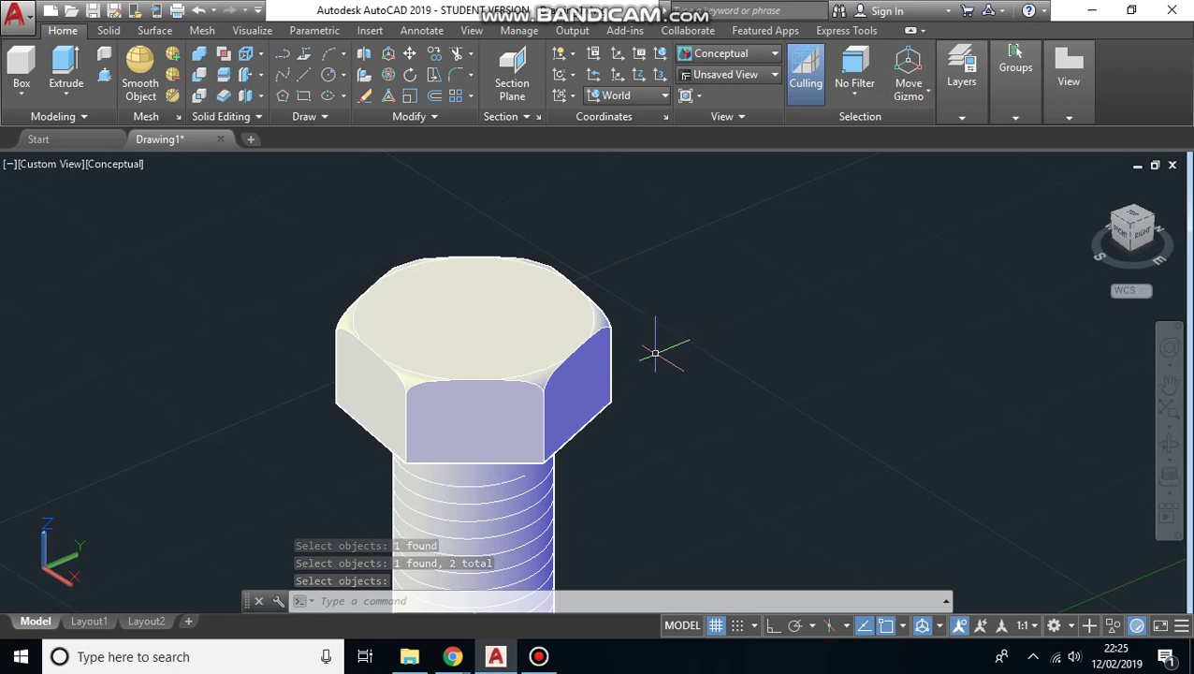
# Frame the bolt's lower end and open the Extrude dropdown of solid-creation tools.
pyautogui.scroll(-5, 644, 354)
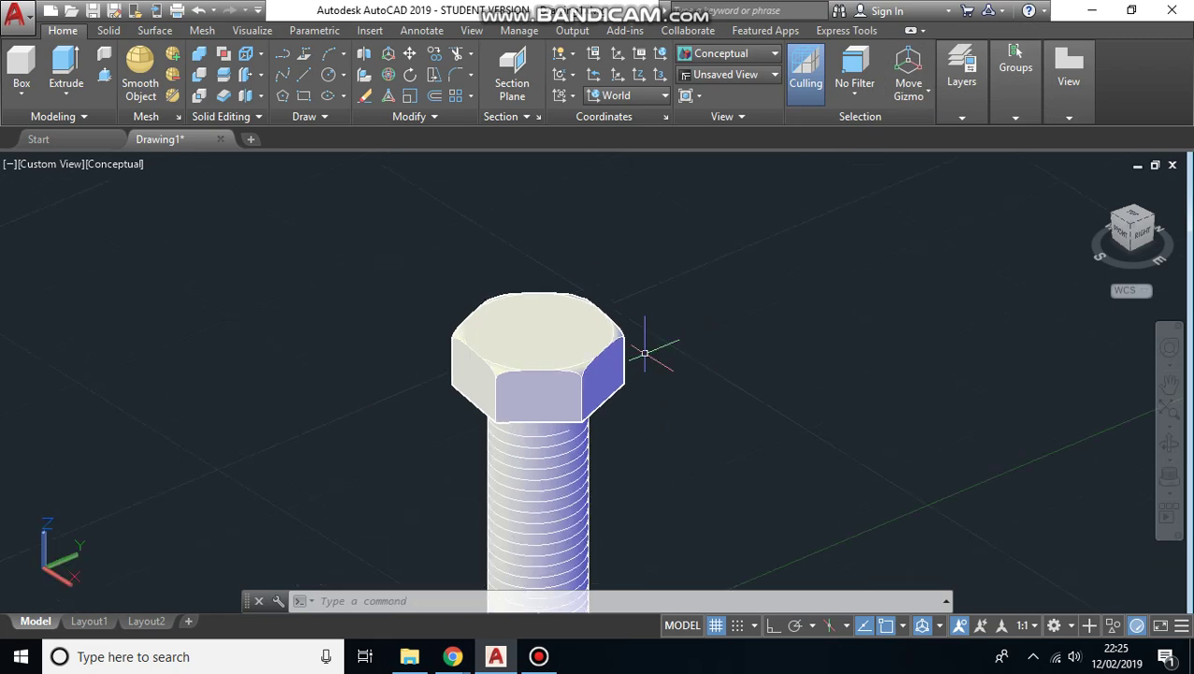
pyautogui.moveTo(666, 507); pyautogui.dragTo(685, 347, button='middle')
pyautogui.scroll(6, 599, 407)
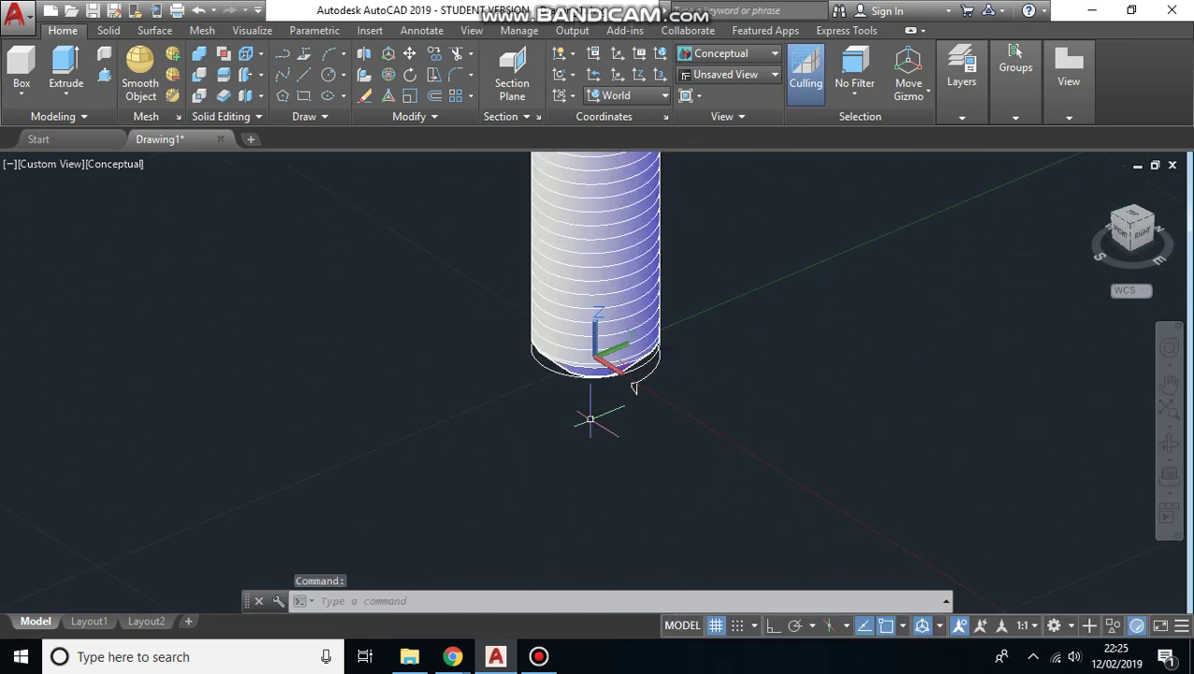
pyautogui.scroll(-2, 608, 400)
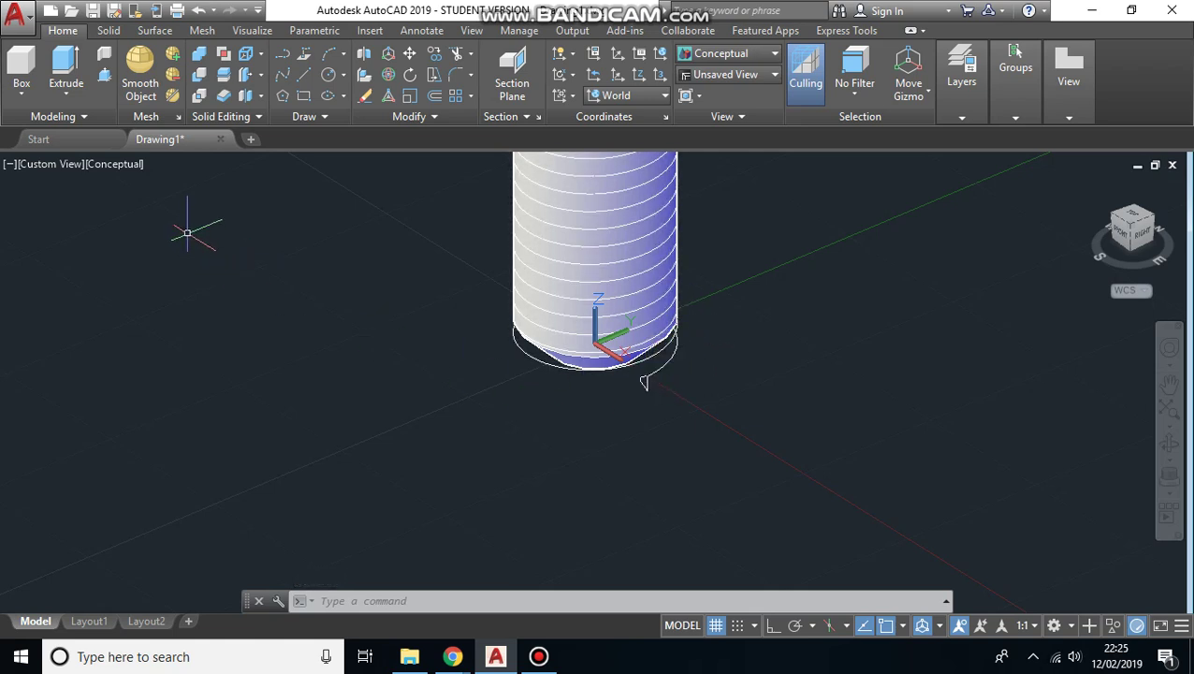
pyautogui.click(62, 98)
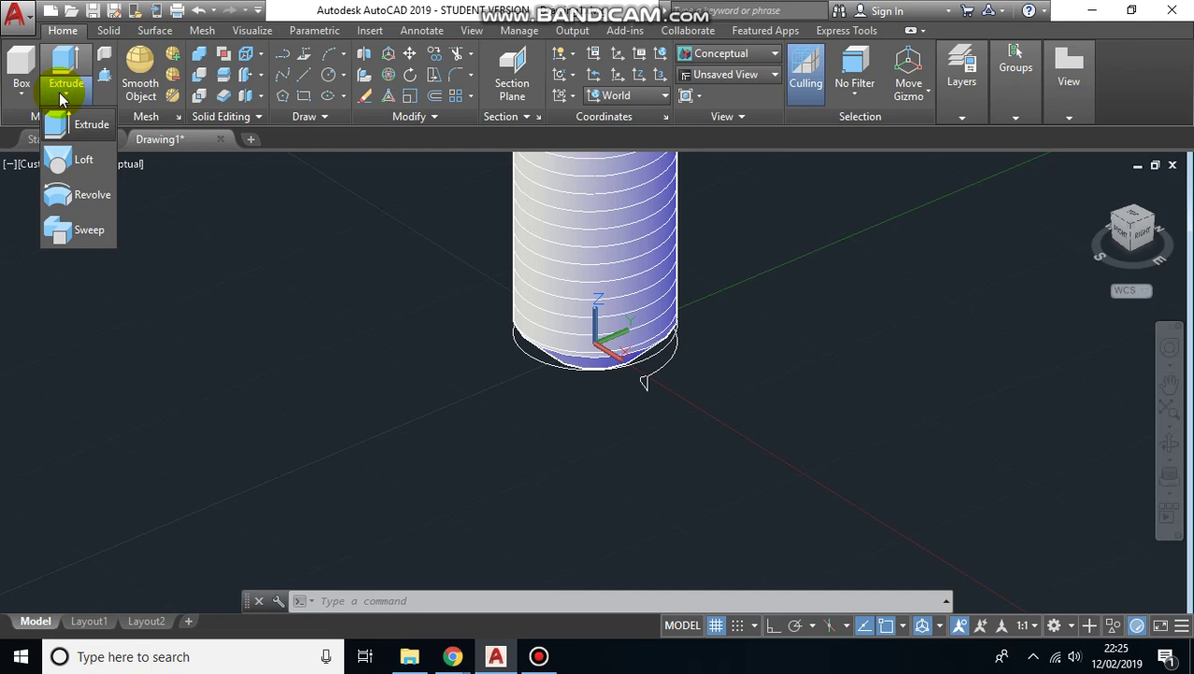
# Sweep the thread profile along the helix, basing it at the profile's corner intersection.
pyautogui.click(68, 232)
pyautogui.scroll(3, 632, 391)
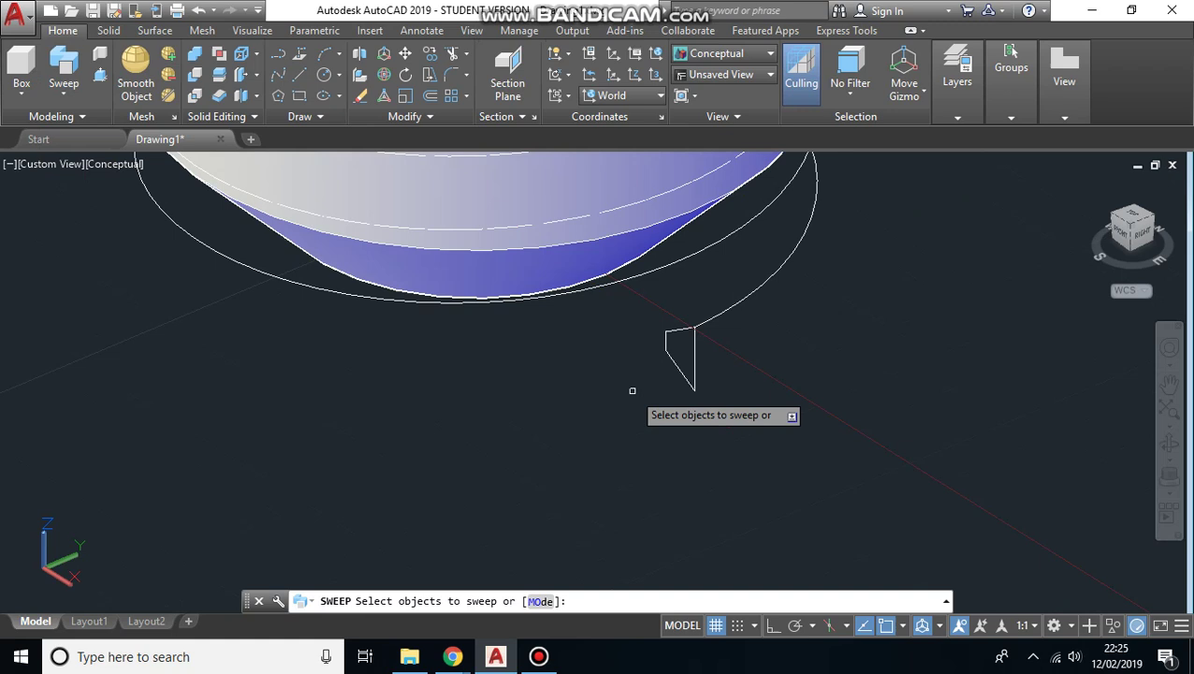
pyautogui.click(695, 362)
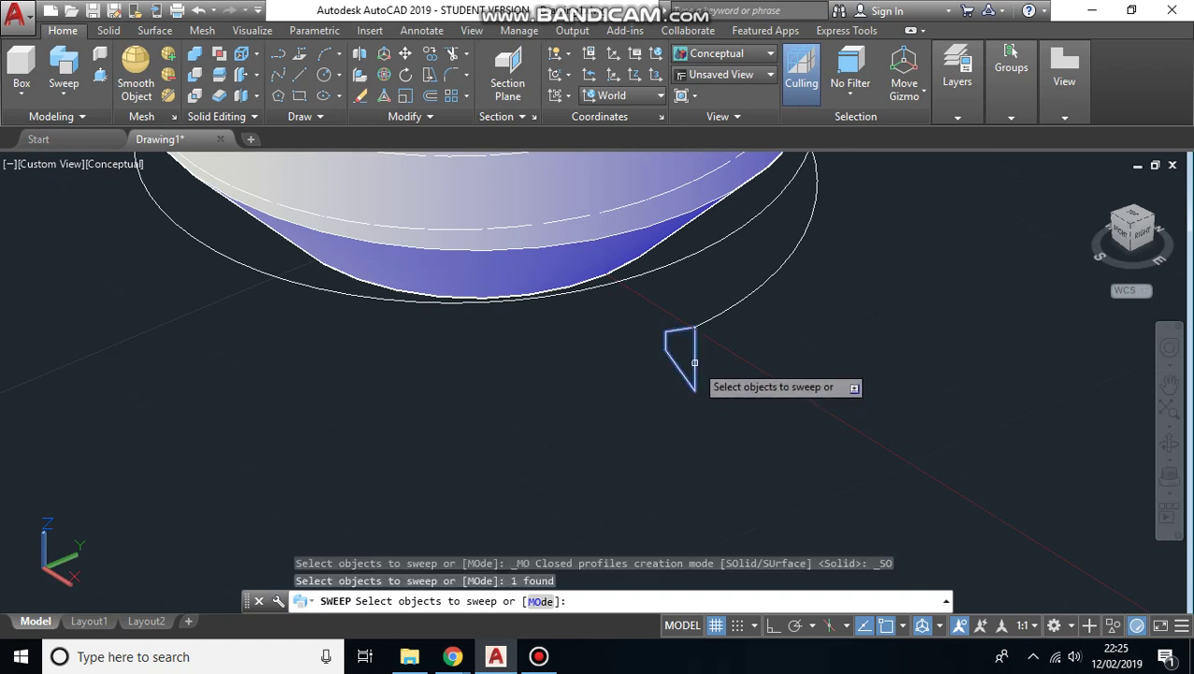
pyautogui.press('Return')
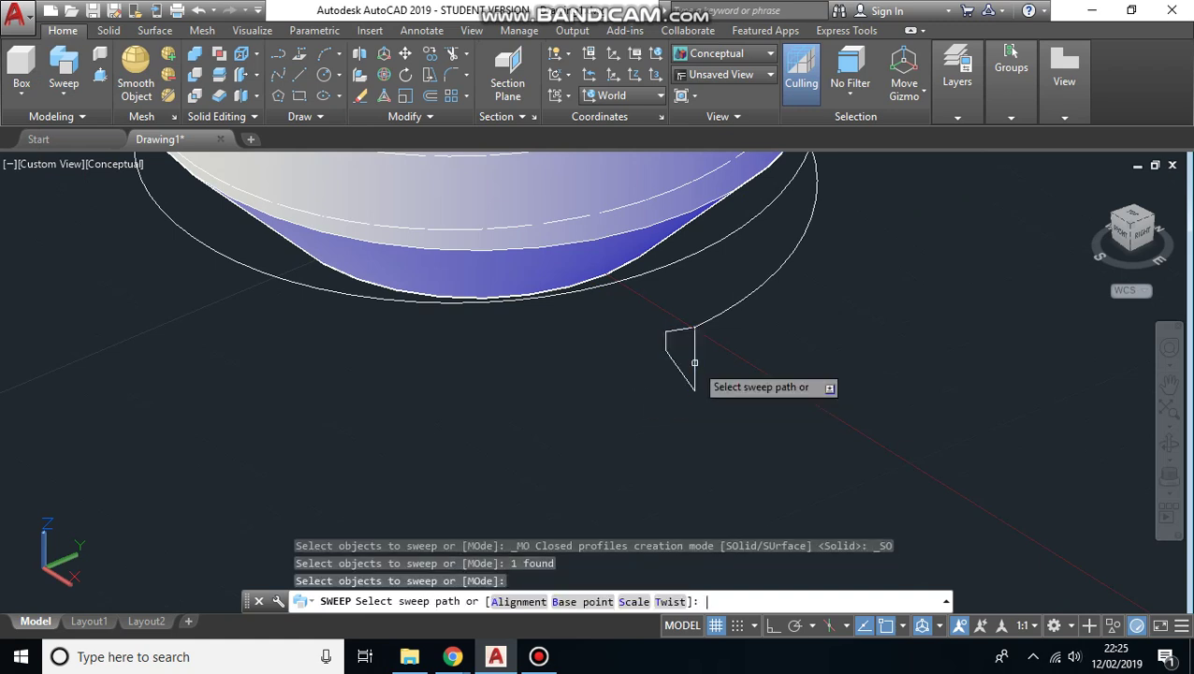
pyautogui.click(582, 601)
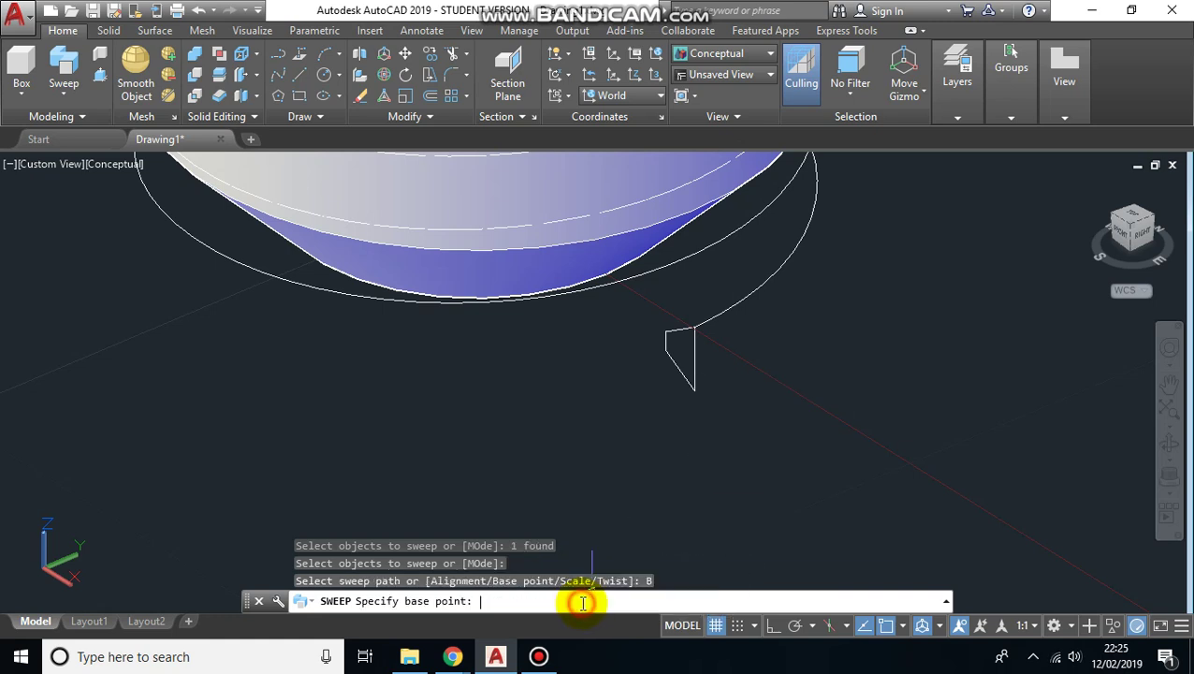
pyautogui.click(693, 327)
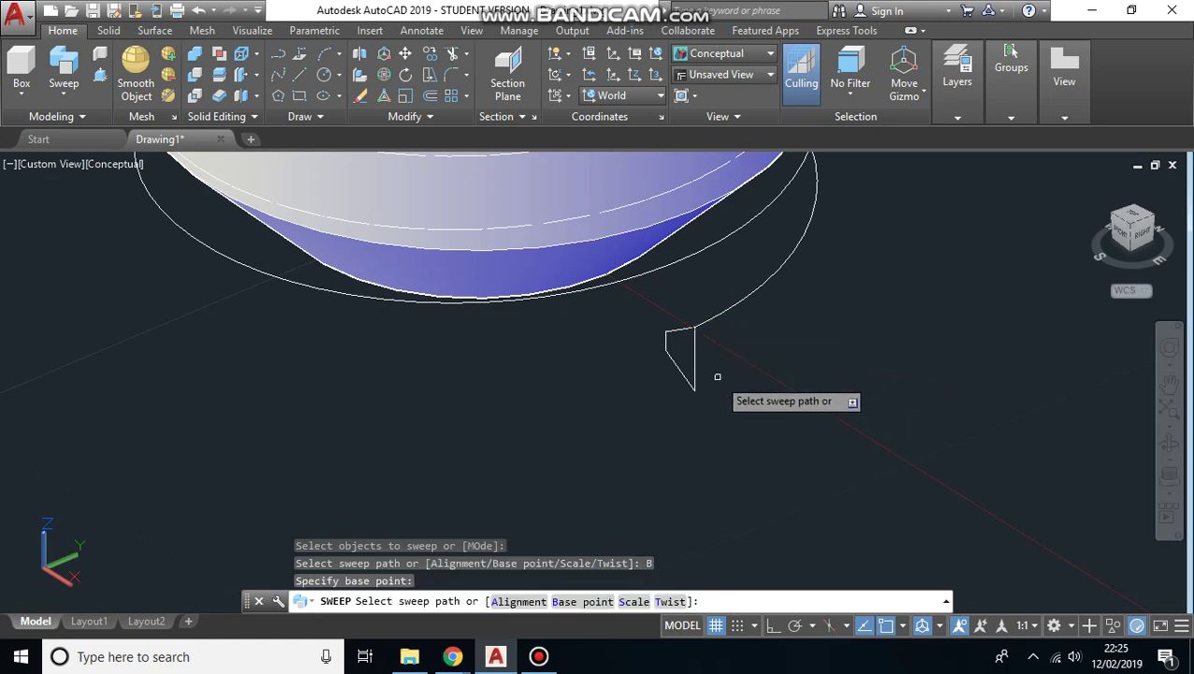
pyautogui.click(742, 299)
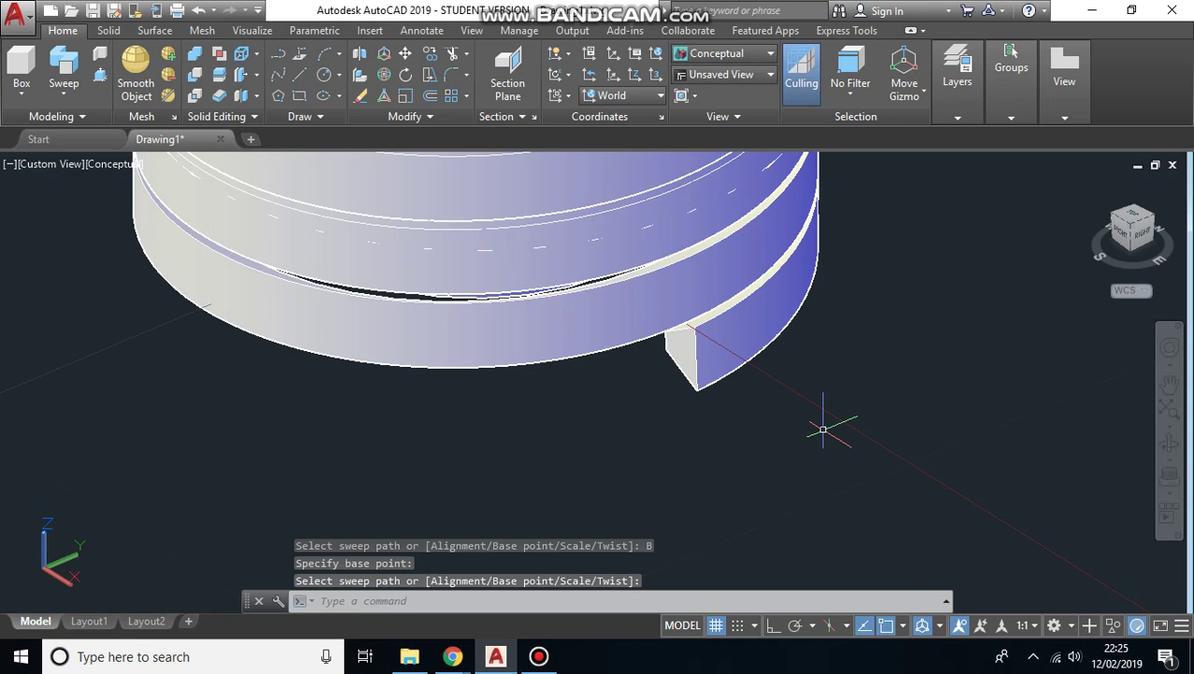
# Reframe the view to show the coiled thread and the hex head.
pyautogui.scroll(-4, 760, 446)
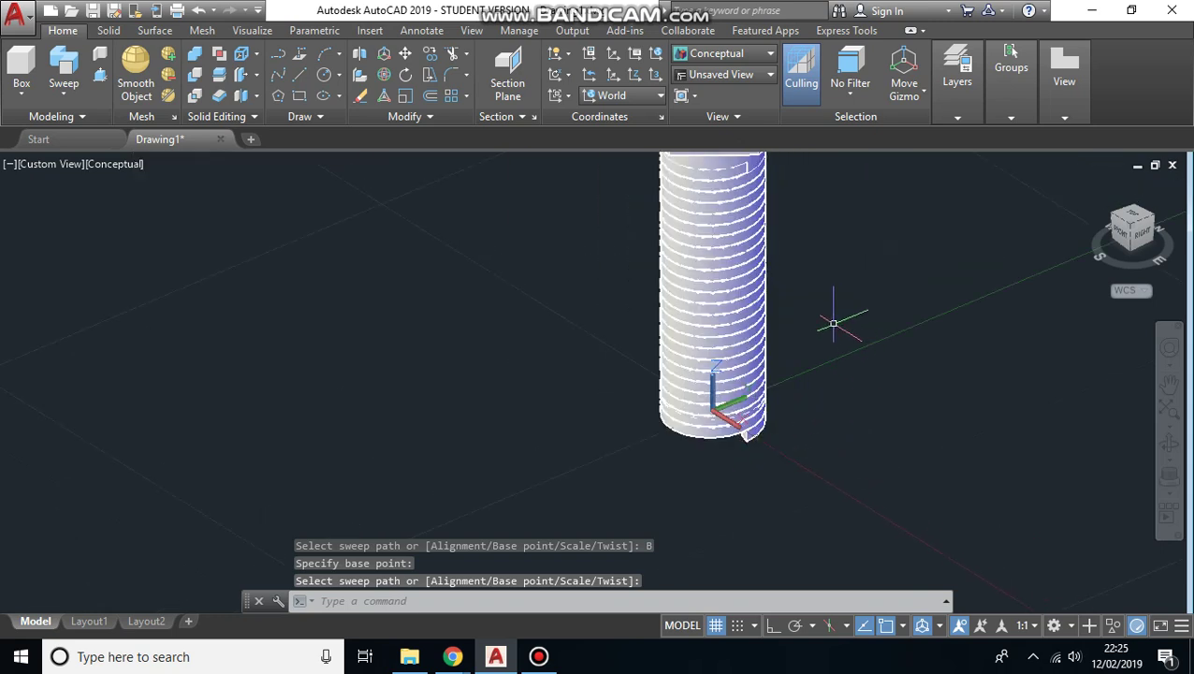
pyautogui.moveTo(833, 322); pyautogui.dragTo(690, 368, button='middle')
pyautogui.press('Escape')
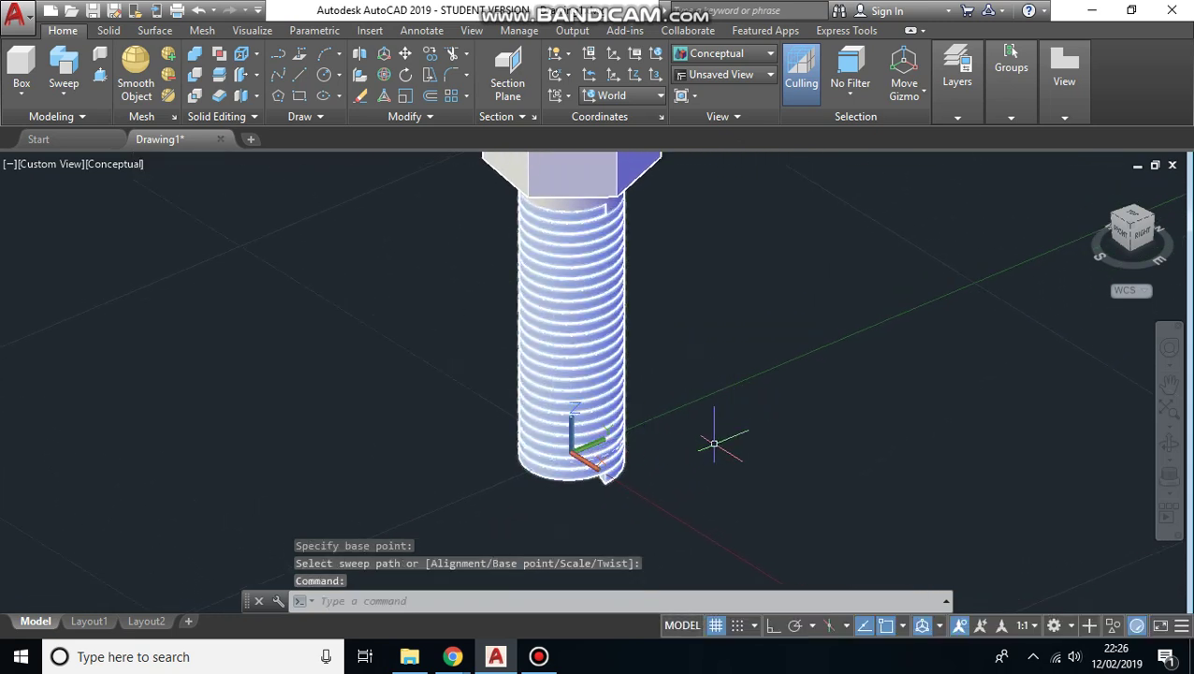
pyautogui.scroll(2, 717, 444)
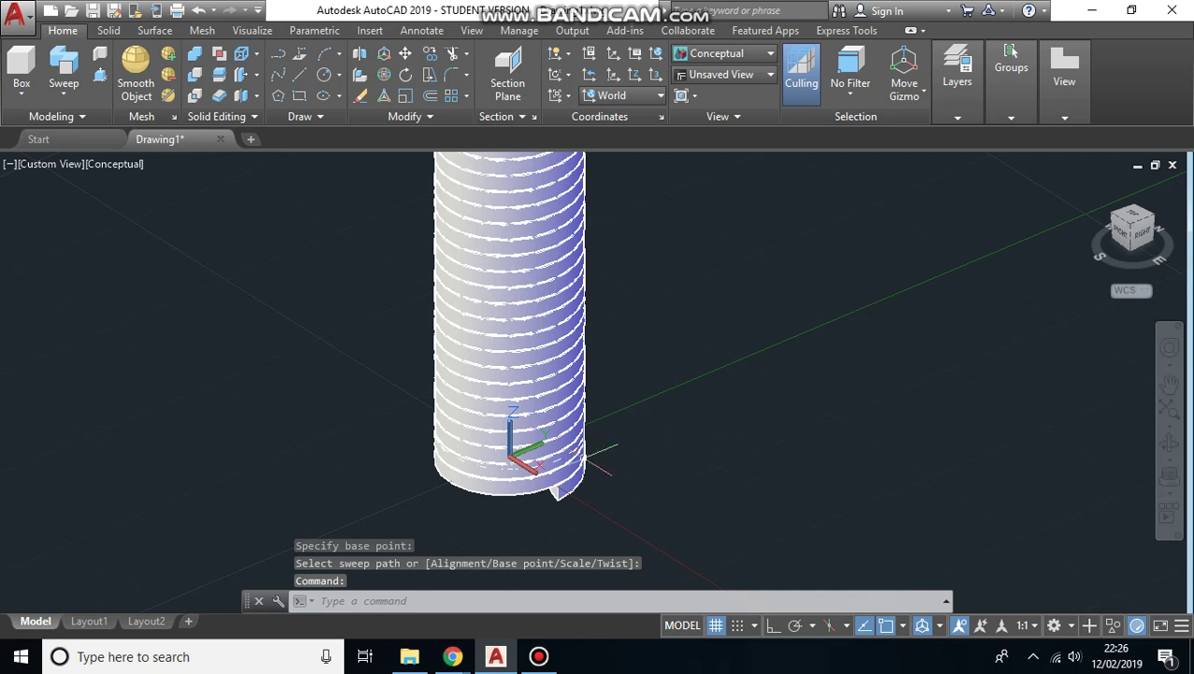
pyautogui.scroll(-2, 677, 453)
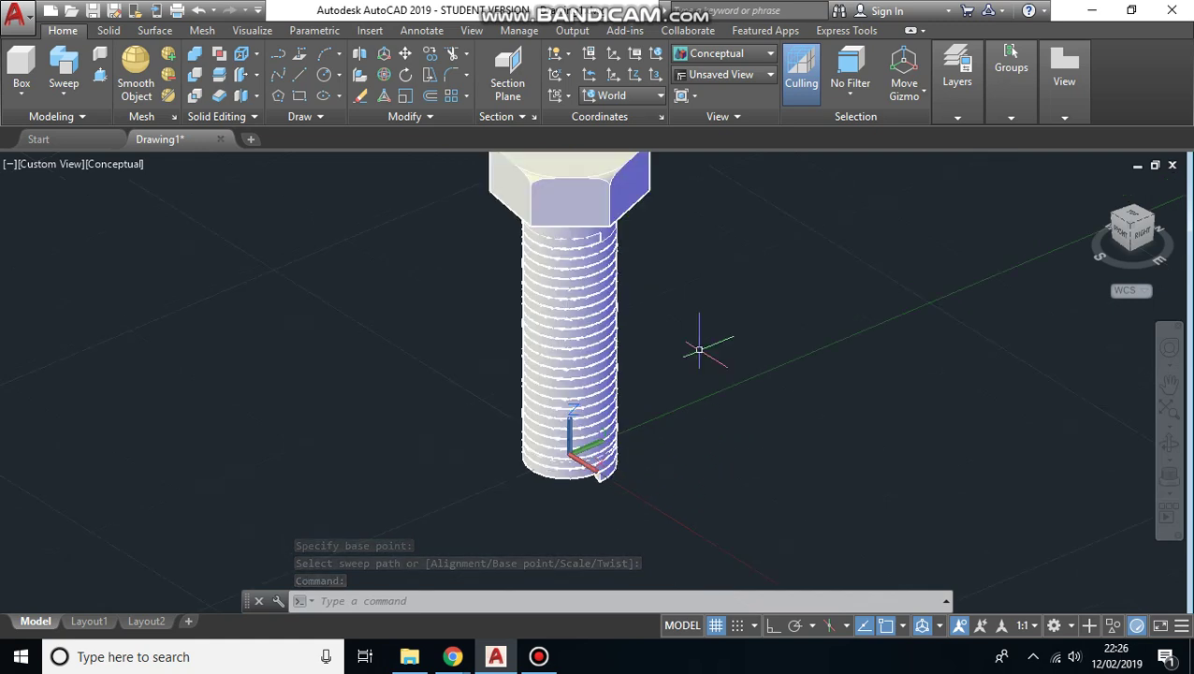
pyautogui.moveTo(699, 349); pyautogui.dragTo(673, 349, button='middle')
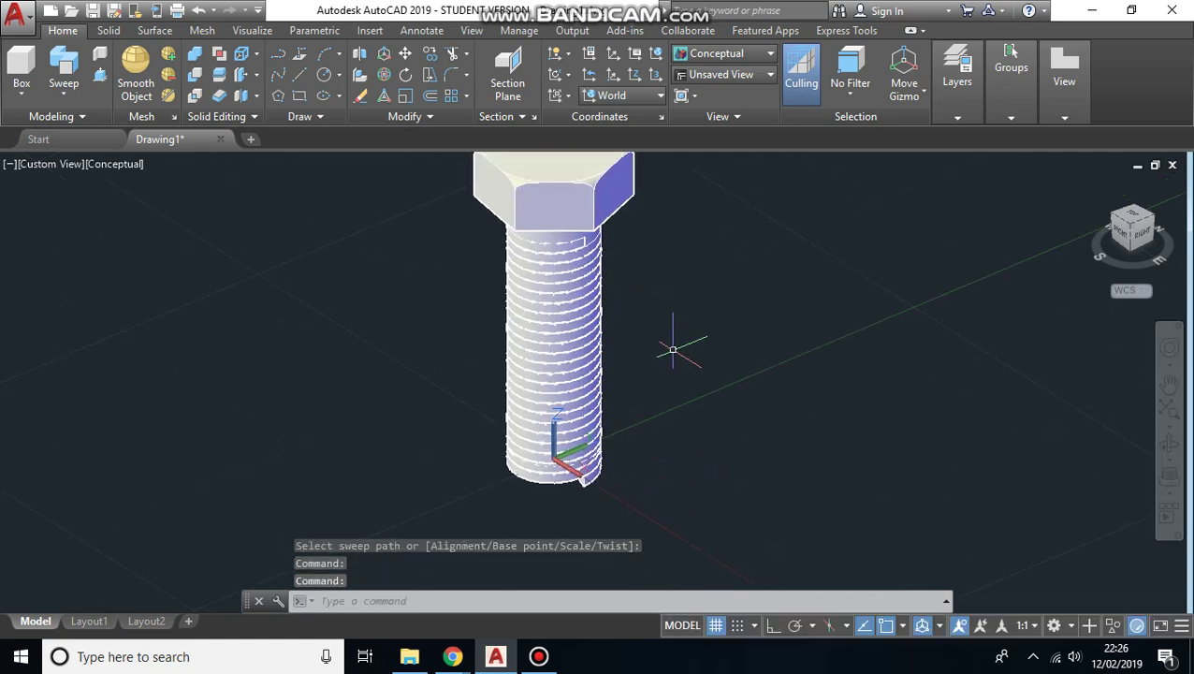
# Subtract the swept thread coil from the bolt, then orbit to a level front view.
pyautogui.click(196, 82)
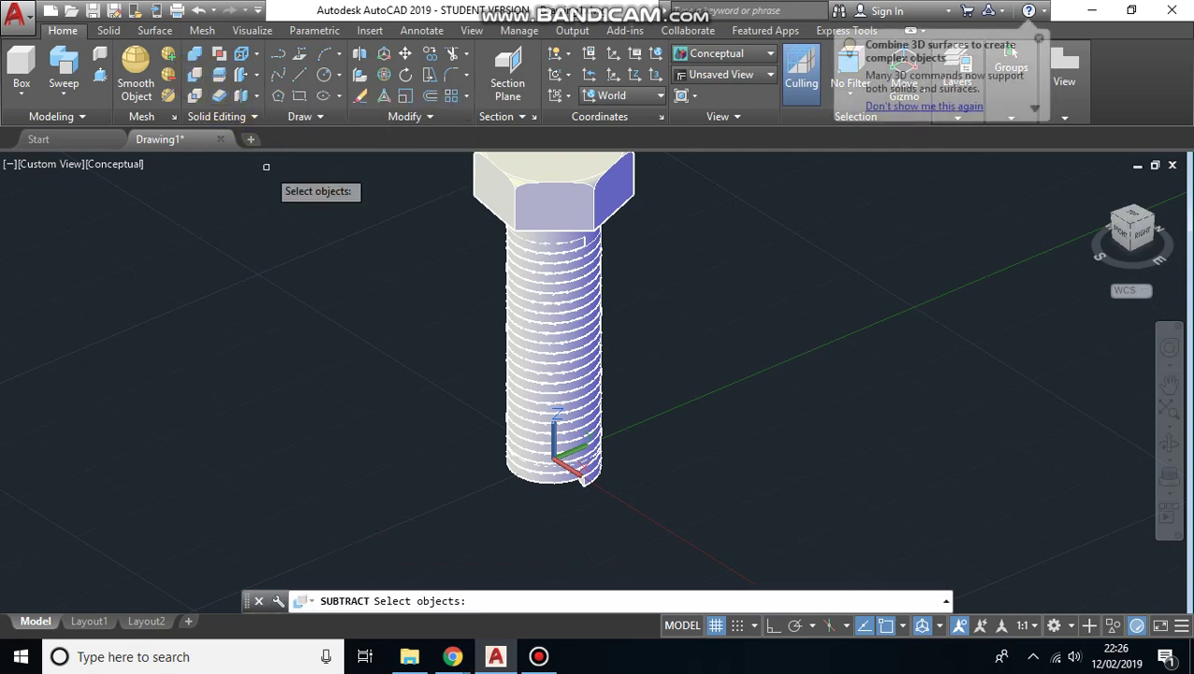
pyautogui.scroll(3, 540, 249)
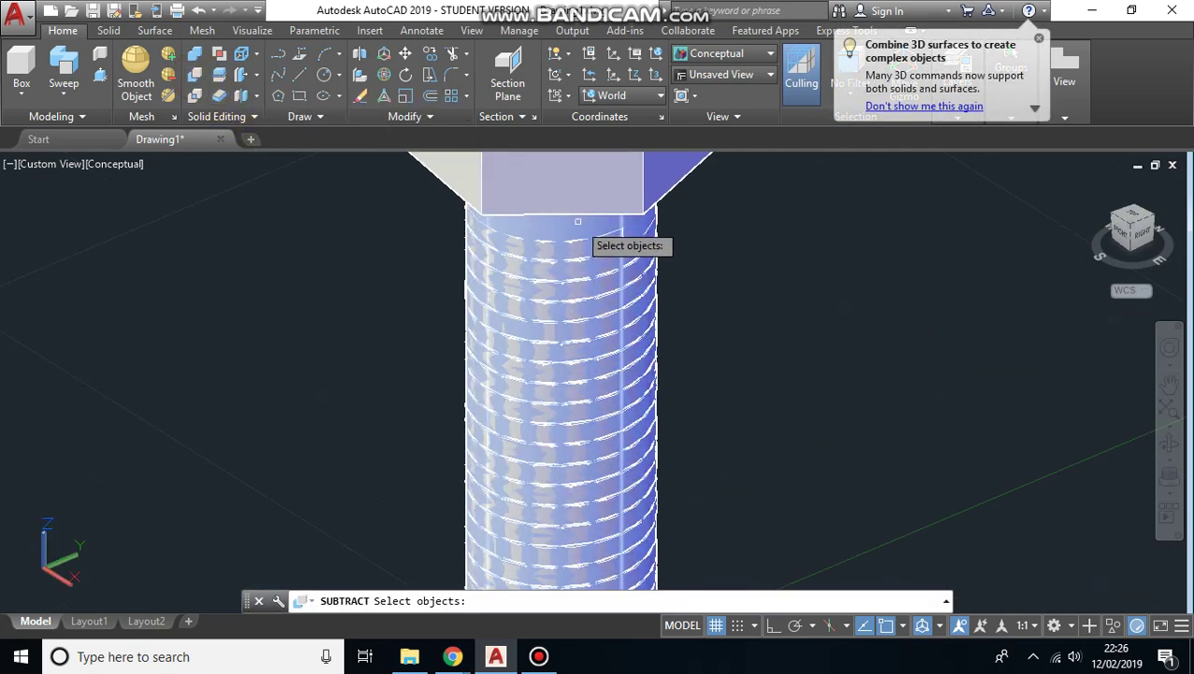
pyautogui.click(577, 221)
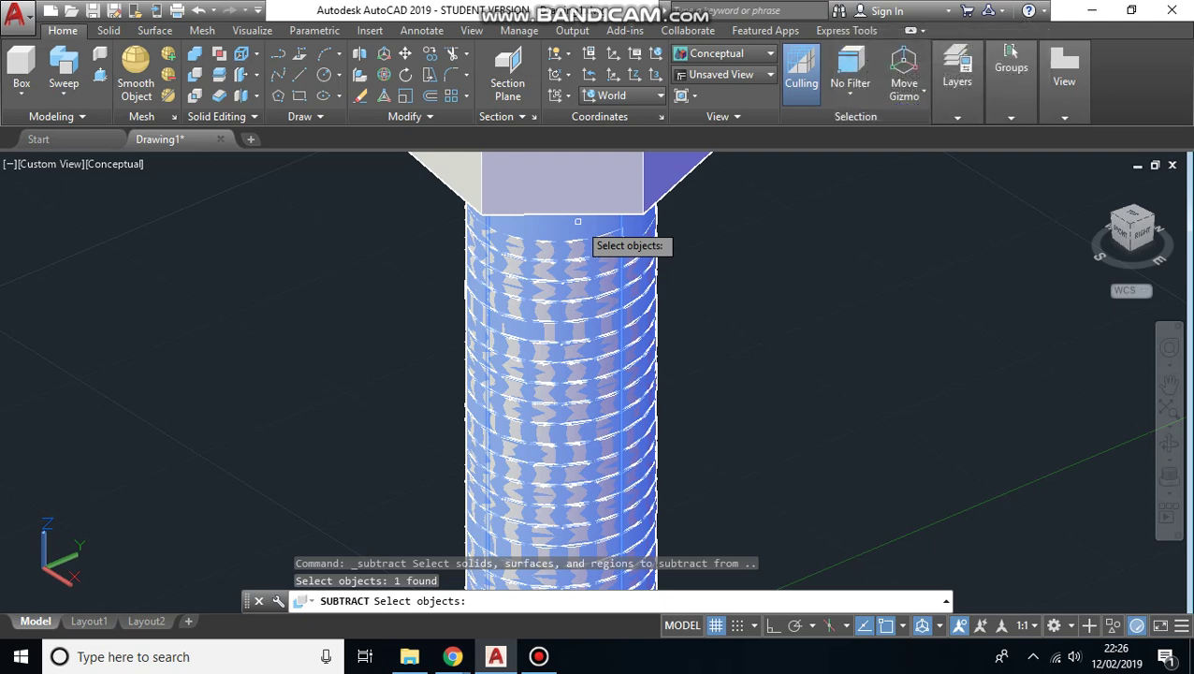
pyautogui.press('Return')
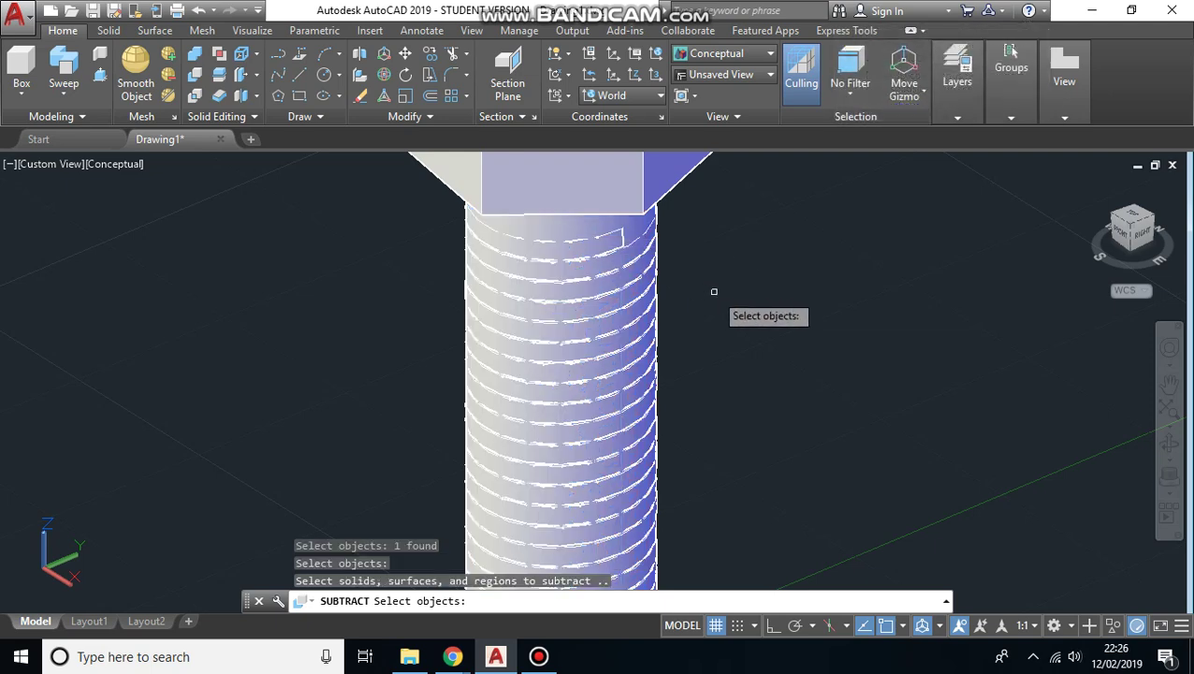
pyautogui.scroll(-3, 712, 342)
pyautogui.scroll(5, 731, 426)
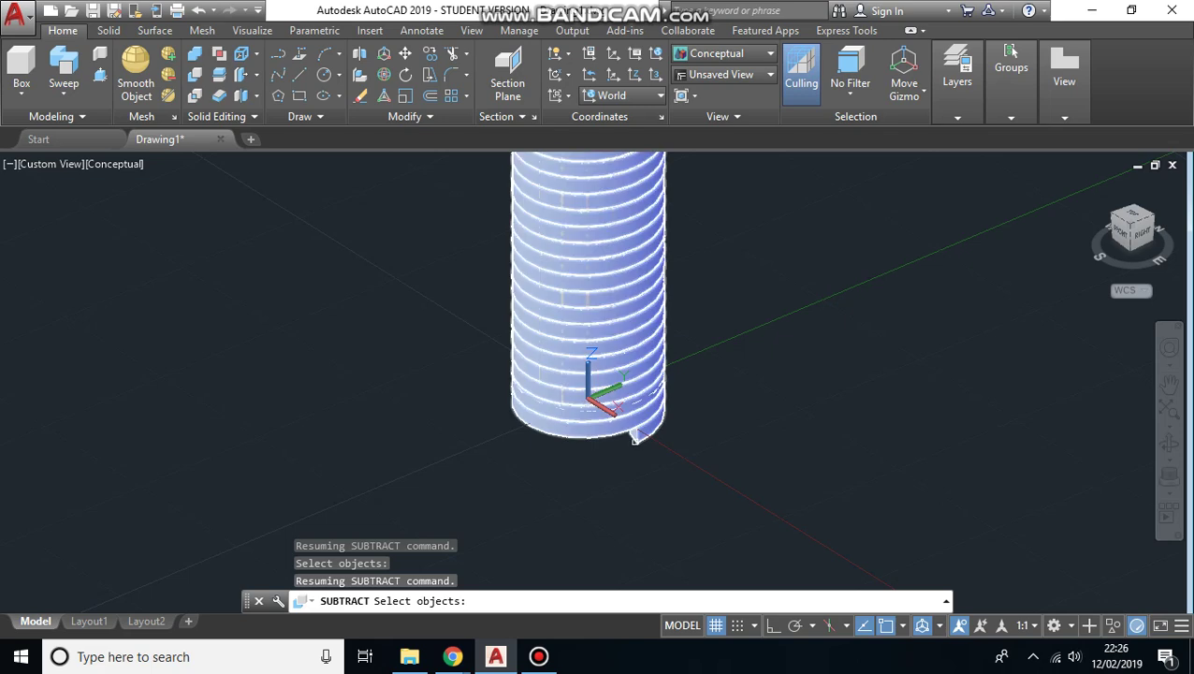
pyautogui.click(636, 436)
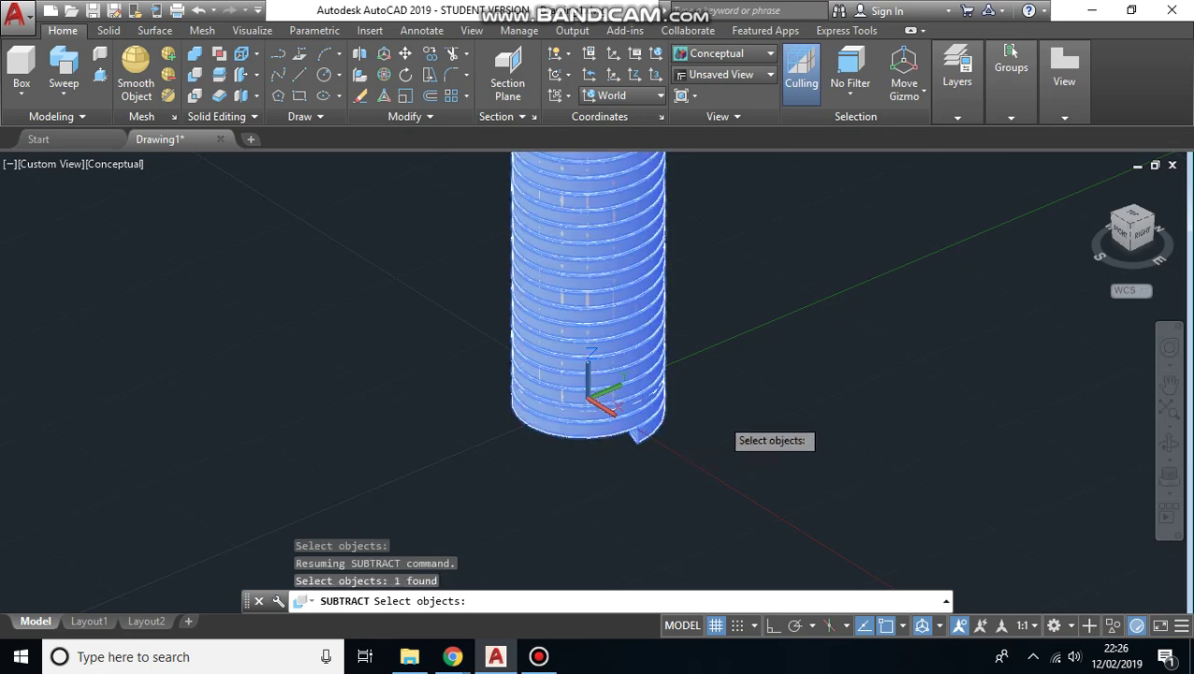
pyautogui.press('Return')
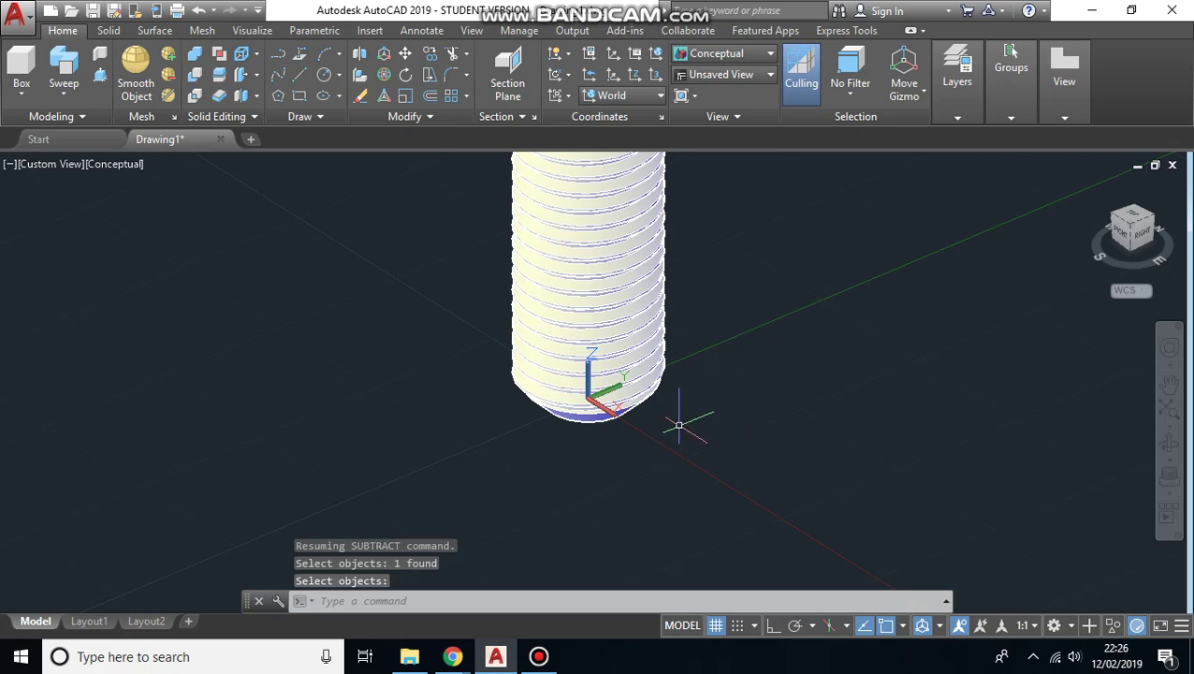
pyautogui.keyDown('shift'); pyautogui.moveTo(672, 428); pyautogui.dragTo(709, 368, button='middle'); pyautogui.keyUp('shift')
pyautogui.scroll(3, 710, 368)
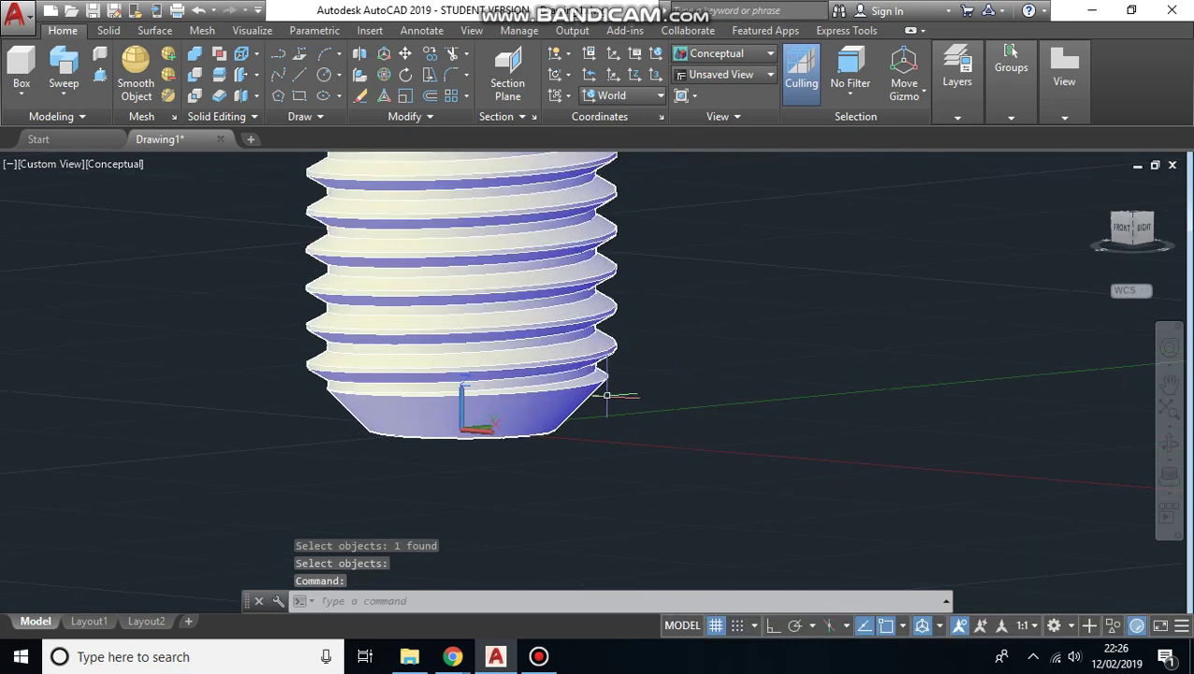
pyautogui.scroll(-6, 607, 395)
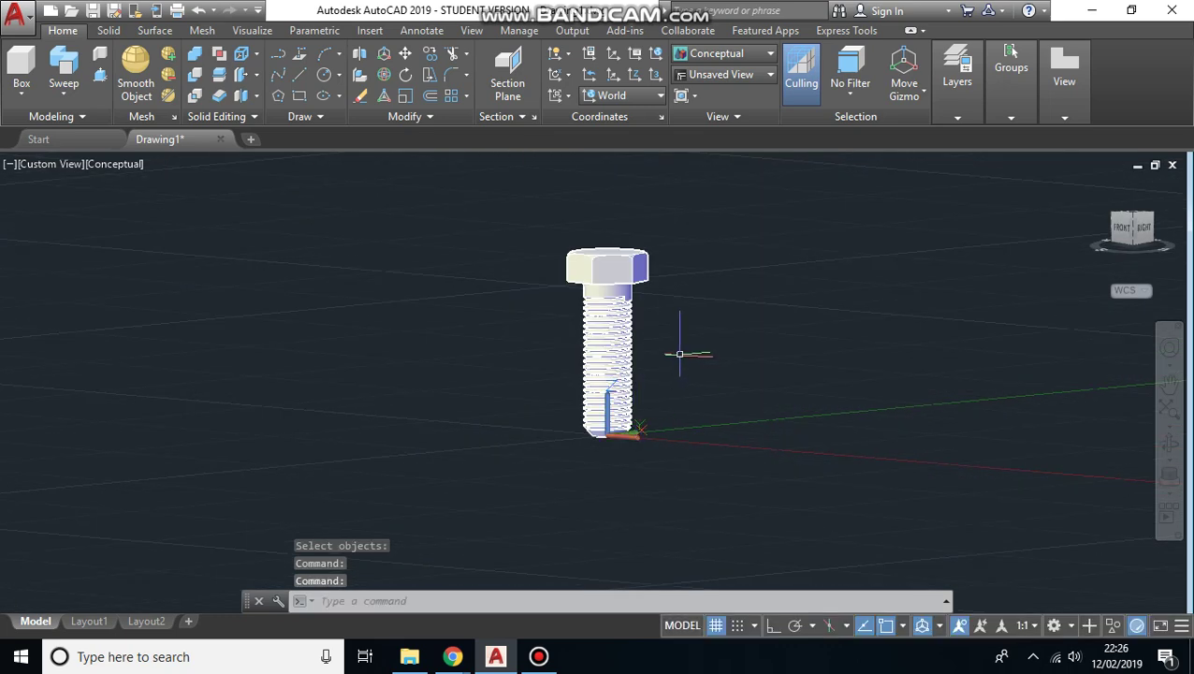
pyautogui.scroll(3, 680, 354)
pyautogui.keyDown('shift'); pyautogui.moveTo(653, 377); pyautogui.dragTo(709, 417, button='middle'); pyautogui.keyUp('shift')
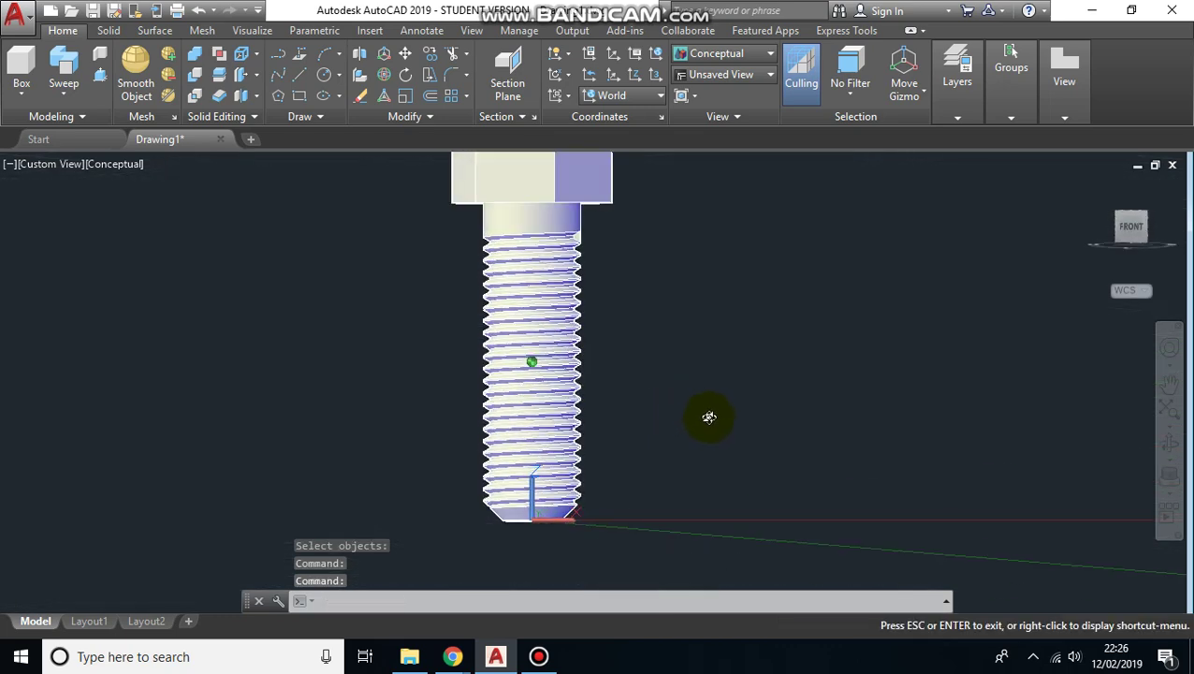
pyautogui.scroll(4, 600, 413)
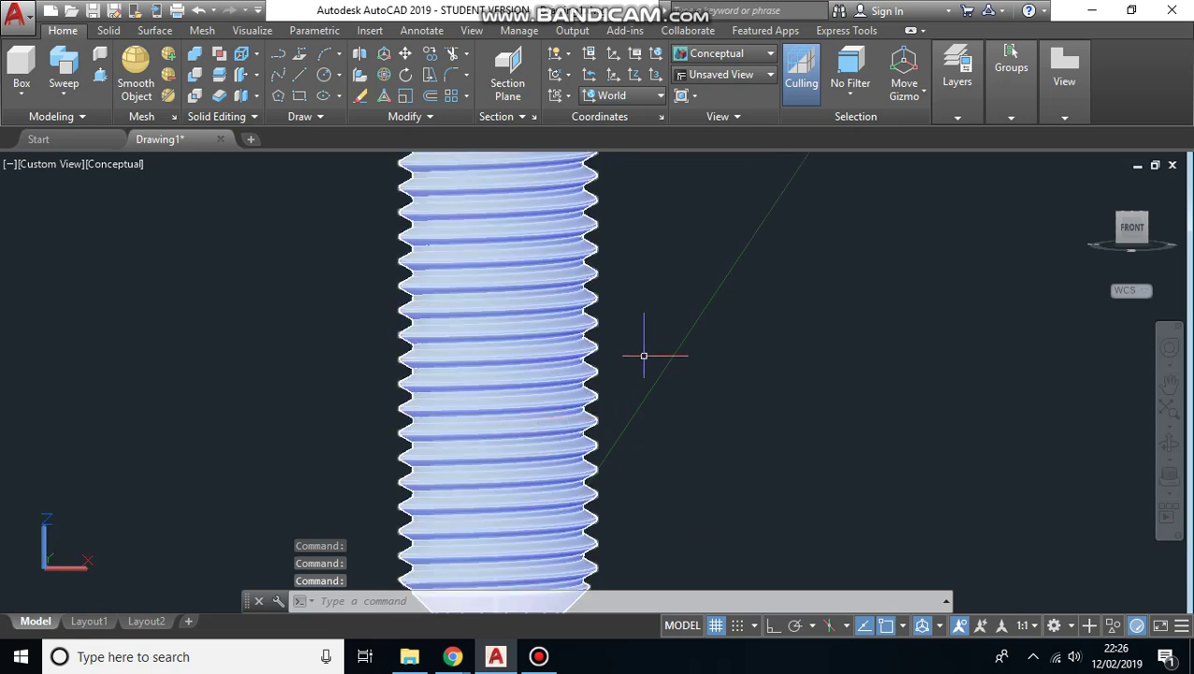
pyautogui.scroll(-3, 644, 356)
pyautogui.scroll(2, 699, 325)
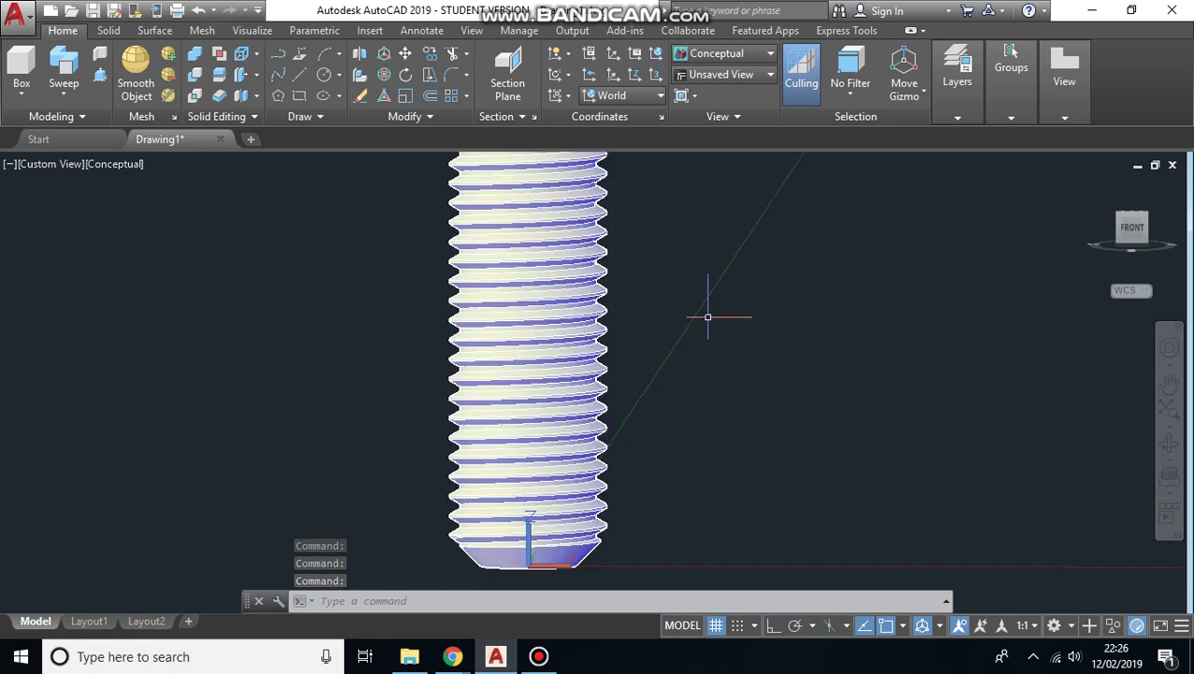
pyautogui.keyDown('shift'); pyautogui.moveTo(708, 317); pyautogui.dragTo(667, 357, button='middle'); pyautogui.keyUp('shift')
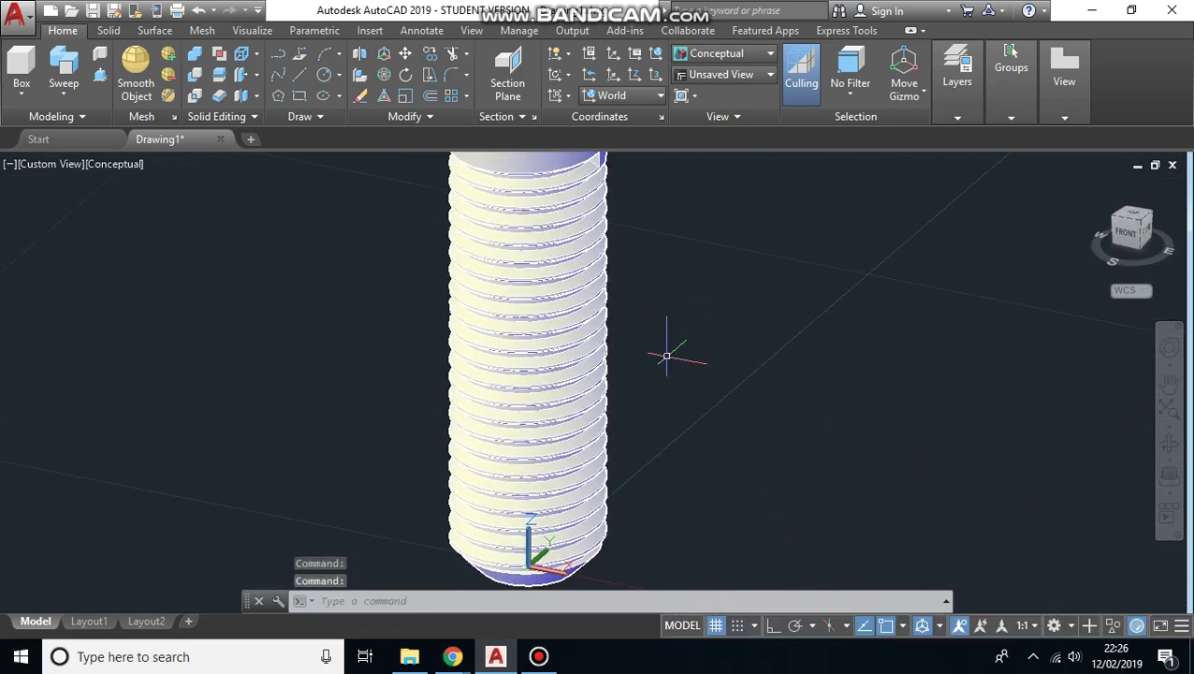